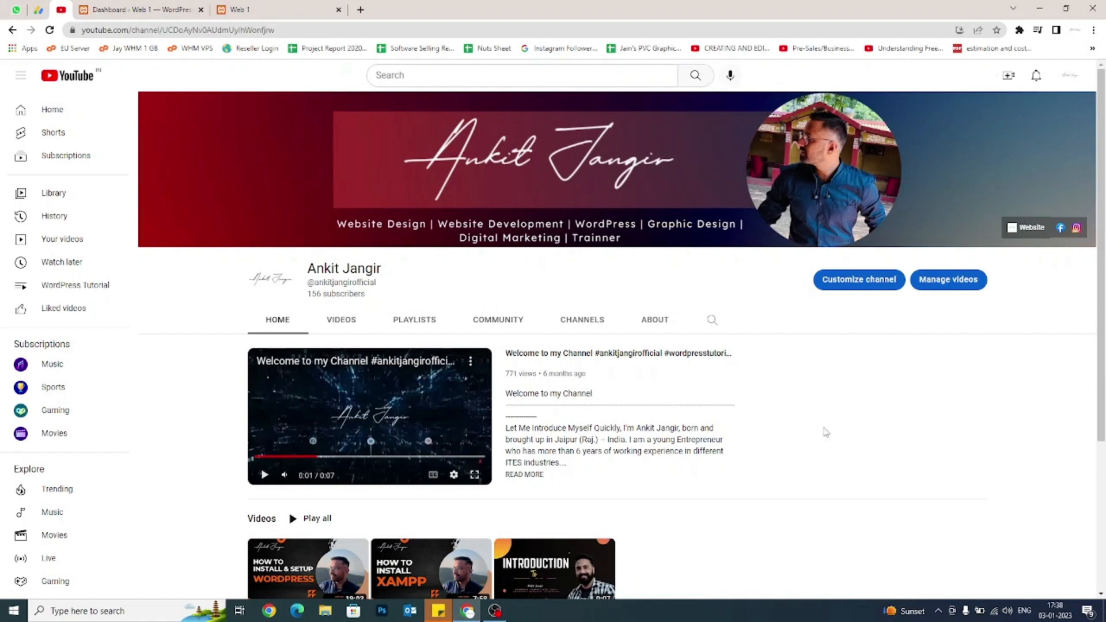
Switch from the YouTube channel to the local WordPress site and look over the Web 1 front page down to its footer
left_click(176, 7)
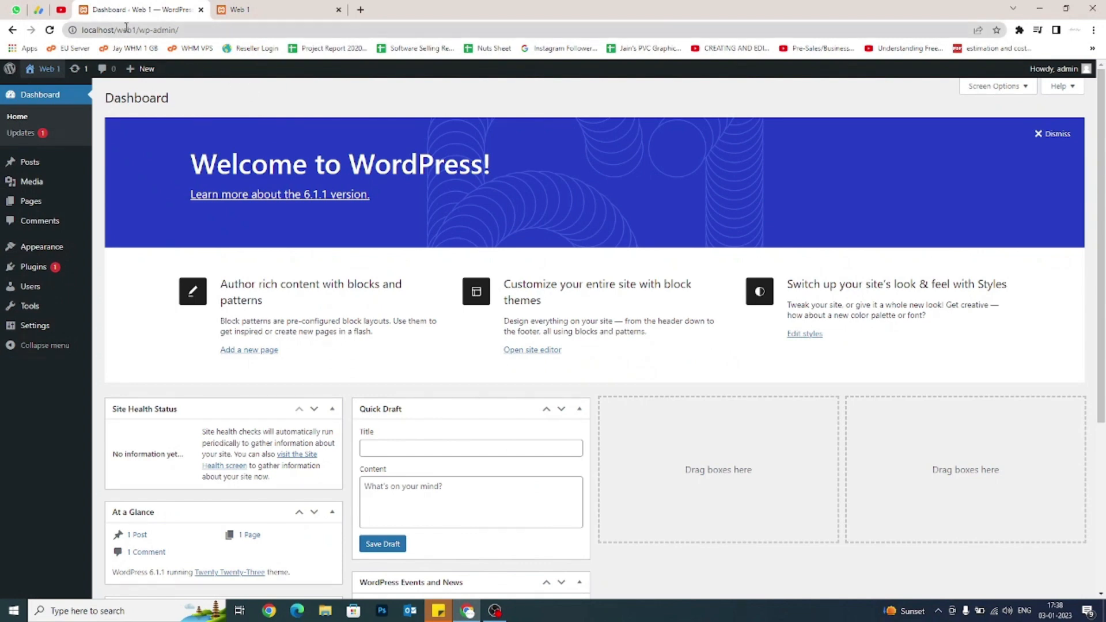
left_click_drag(117, 30, 136, 30)
left_click(248, 9)
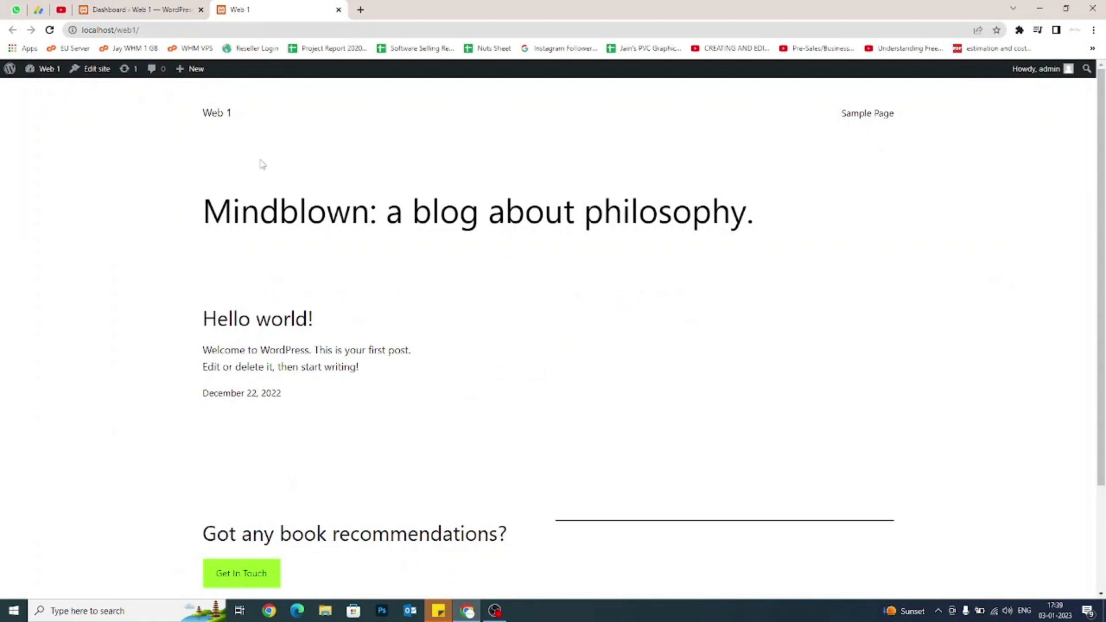
left_click_drag(197, 190, 533, 347)
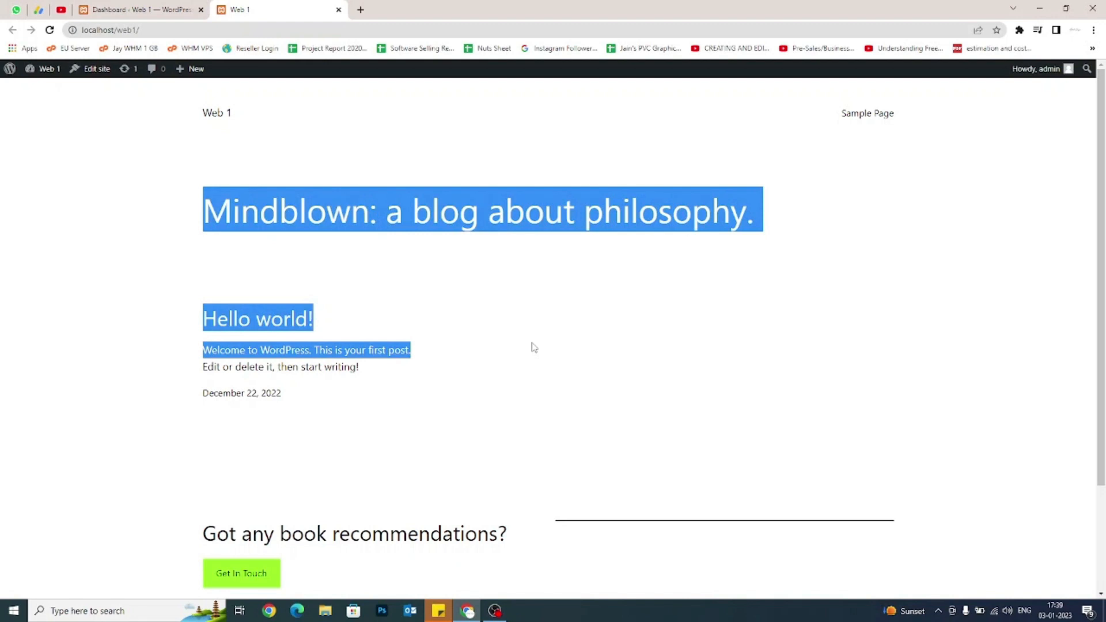
left_click(533, 347)
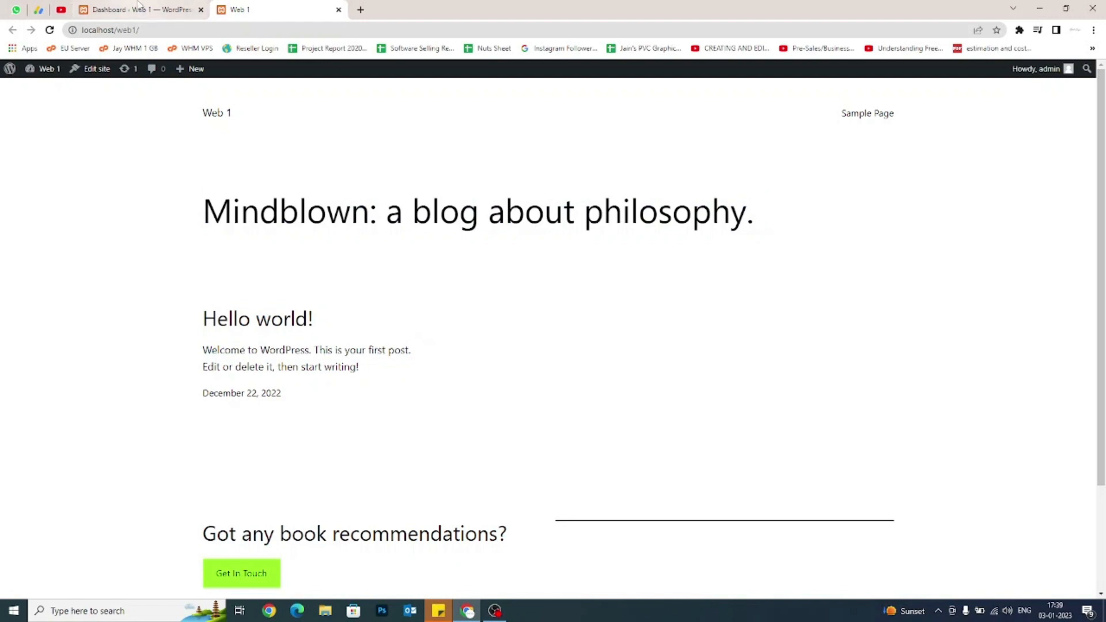
scroll(249, 280, "down", 3)
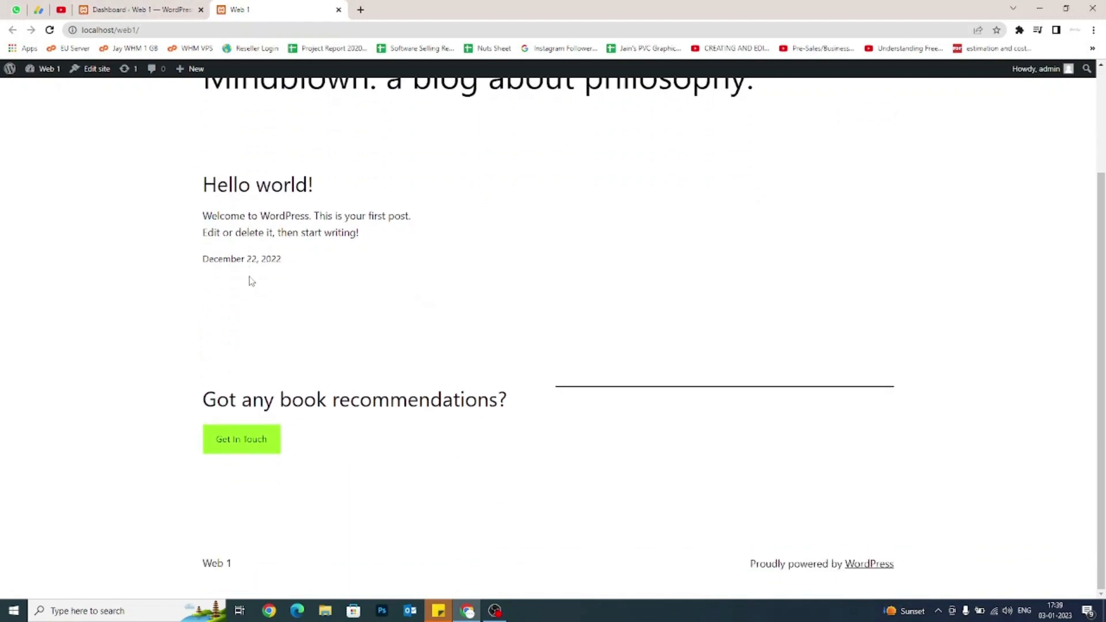
scroll(251, 280, "up", 3)
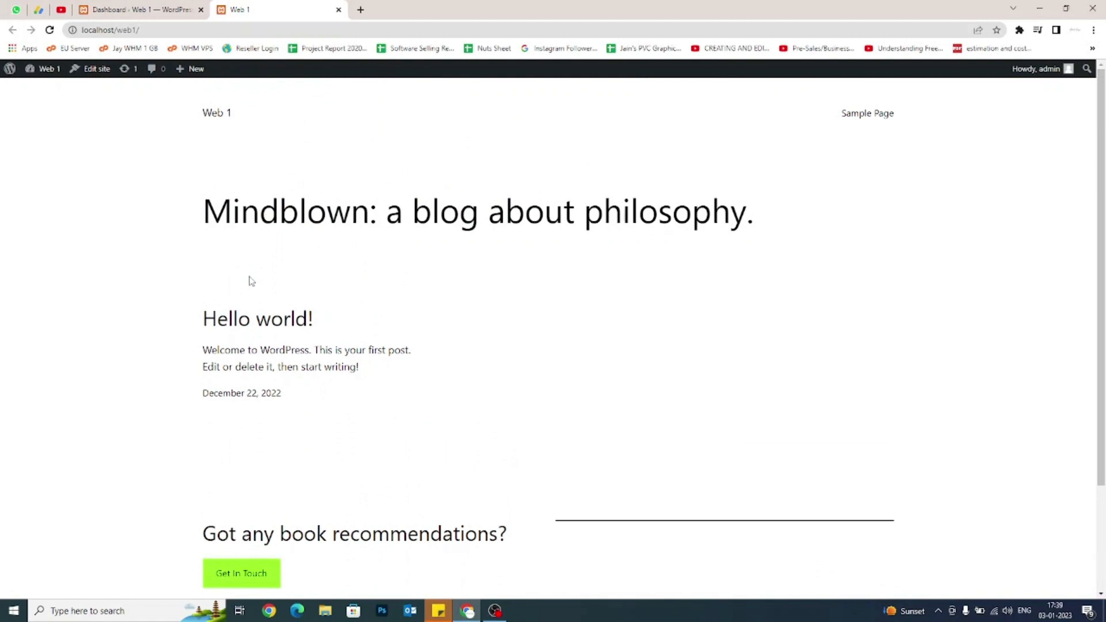
Return to the WordPress admin, examine the localhost/web1/ part of its address, and open the main Dashboard page
left_click(165, 11)
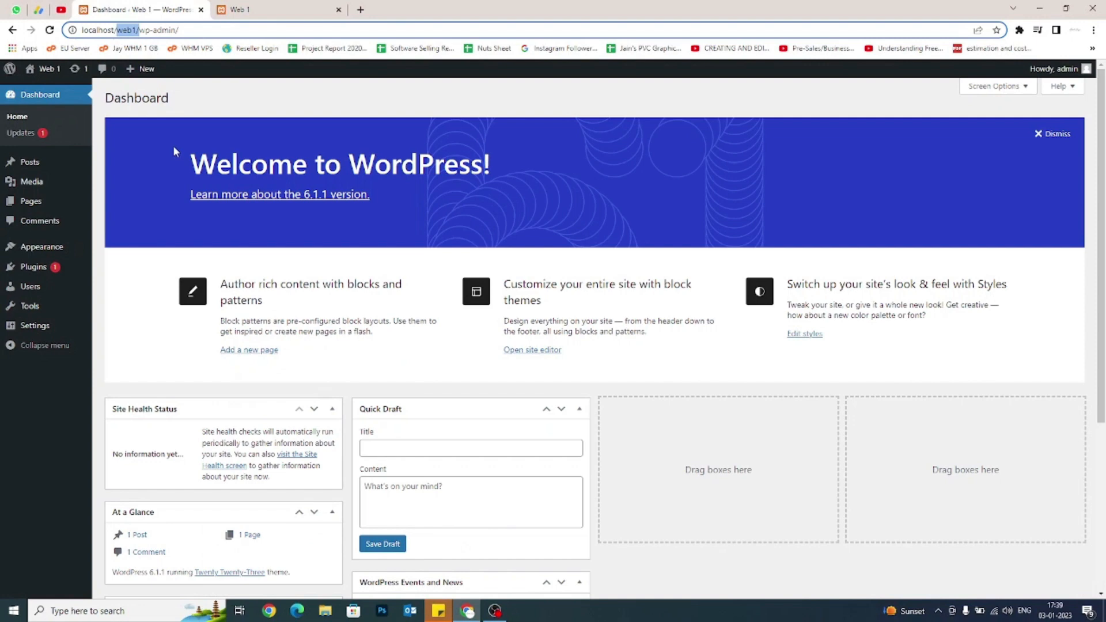
left_click(134, 29)
left_click_drag(138, 29, 80, 30)
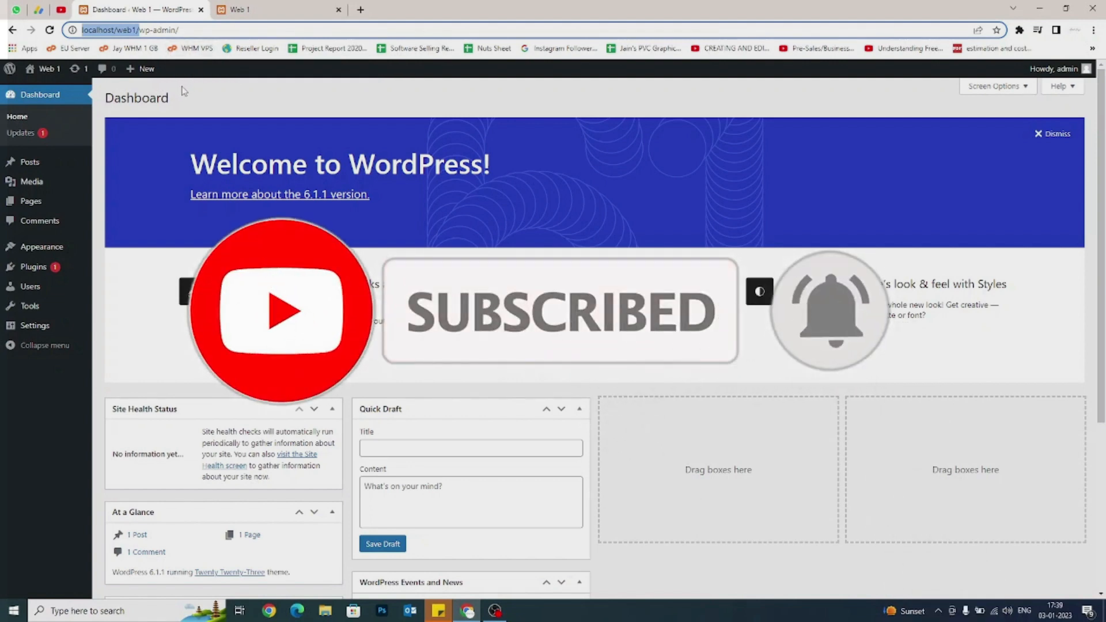
left_click(183, 90)
left_click(23, 95)
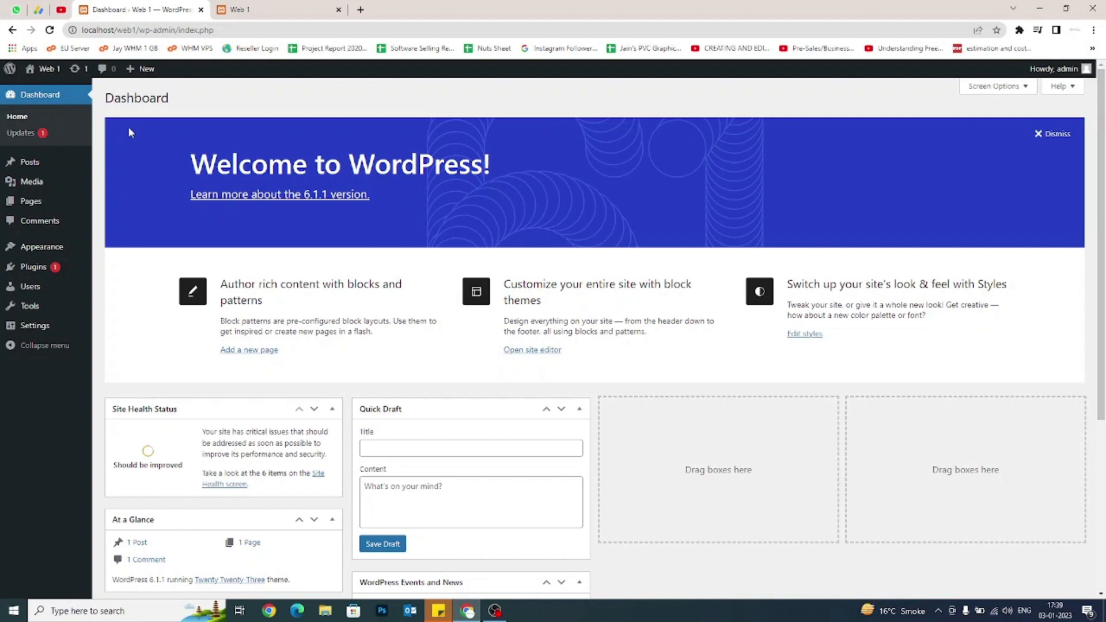
Rearrange the dashboard boxes, placing WordPress Events and News in the fourth column and Activity above At a Glance in the third
left_click_drag(194, 165, 474, 185)
left_click(464, 185)
scroll(464, 186, "down", 3)
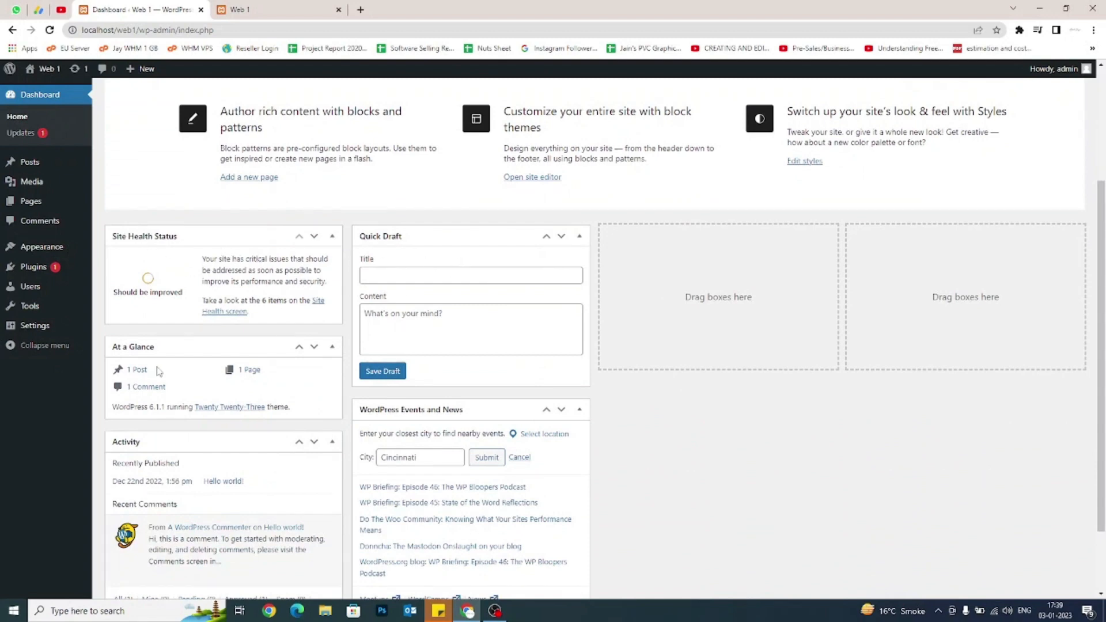
scroll(159, 371, "down", 2)
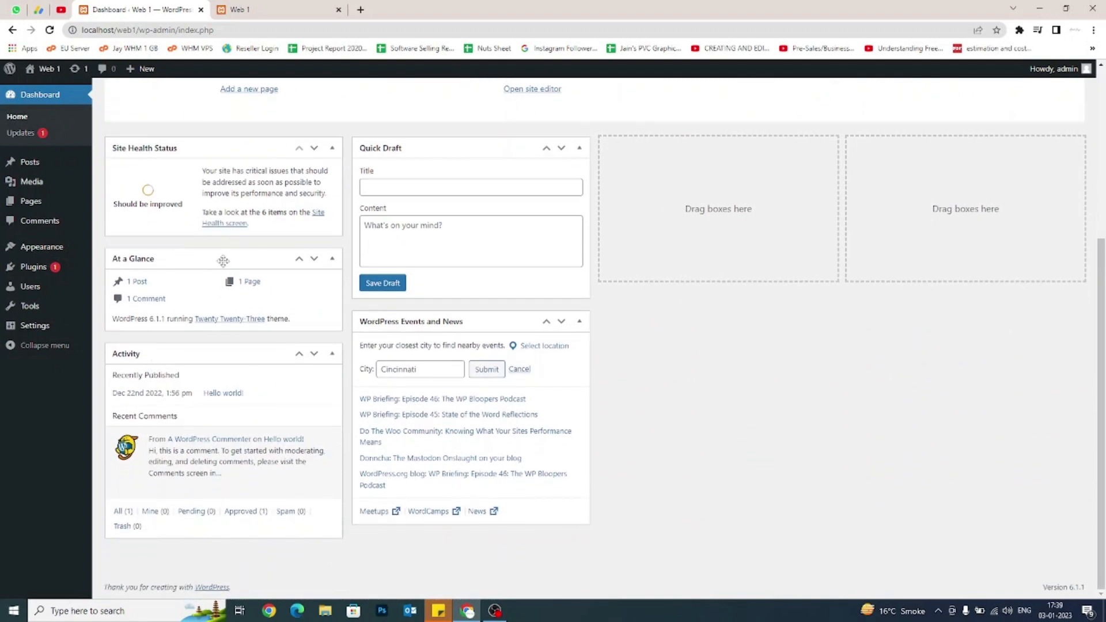
left_click_drag(222, 259, 717, 190)
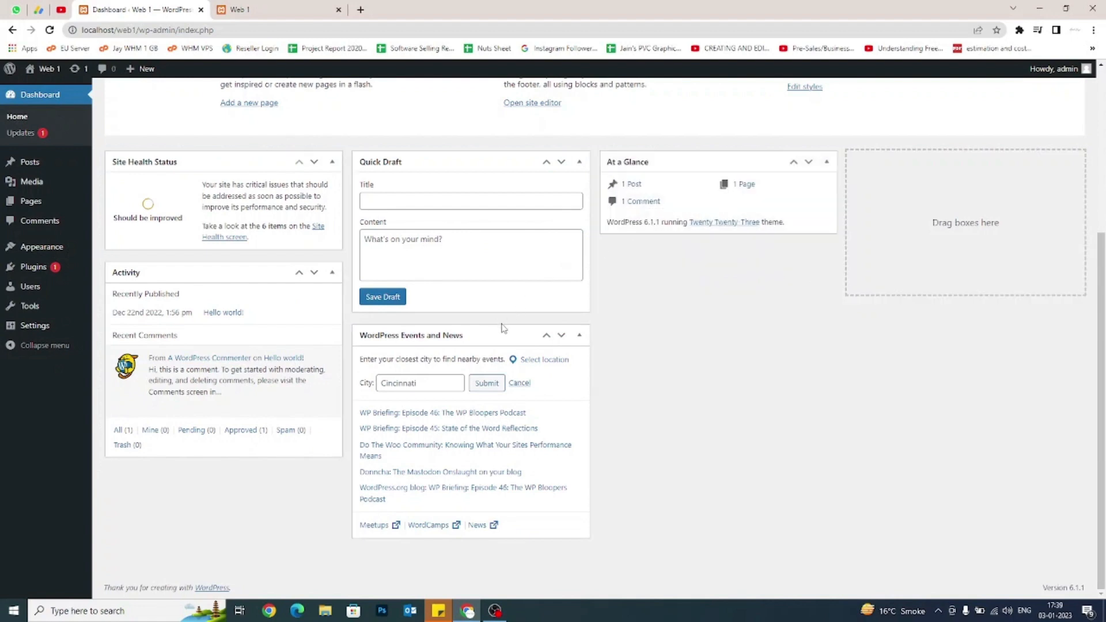
left_click_drag(496, 333, 994, 248)
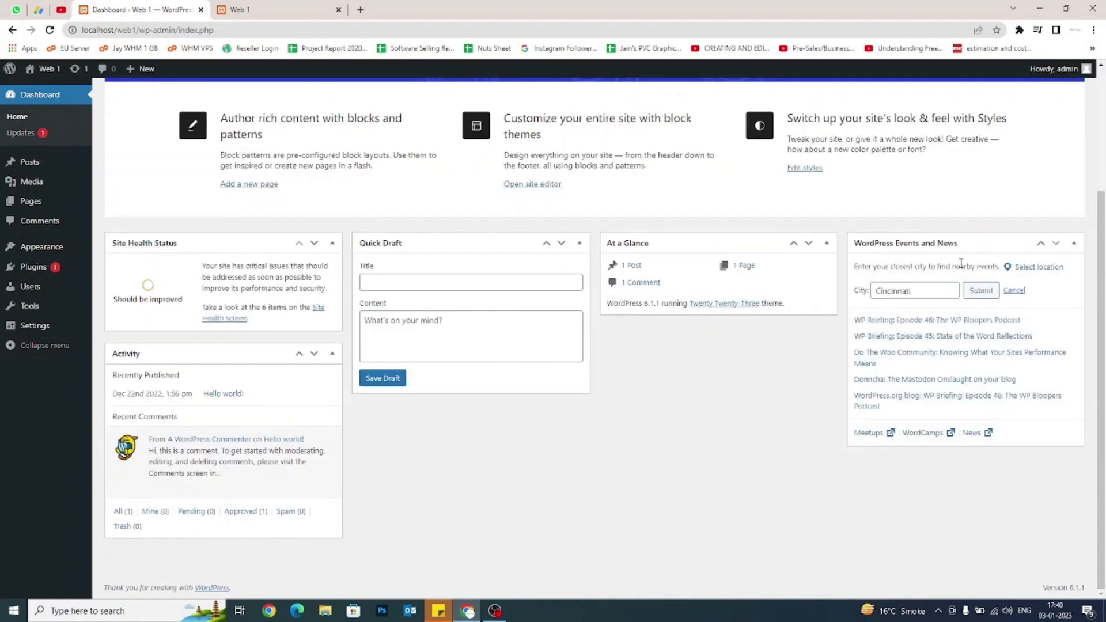
left_click_drag(180, 347, 680, 323)
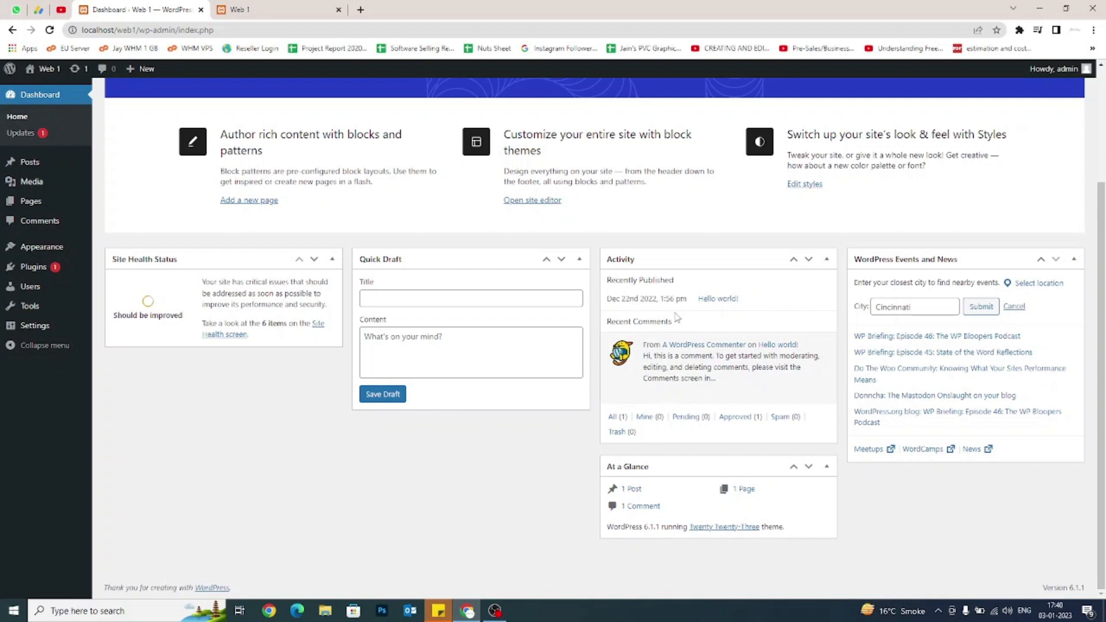
scroll(677, 318, "up", 3)
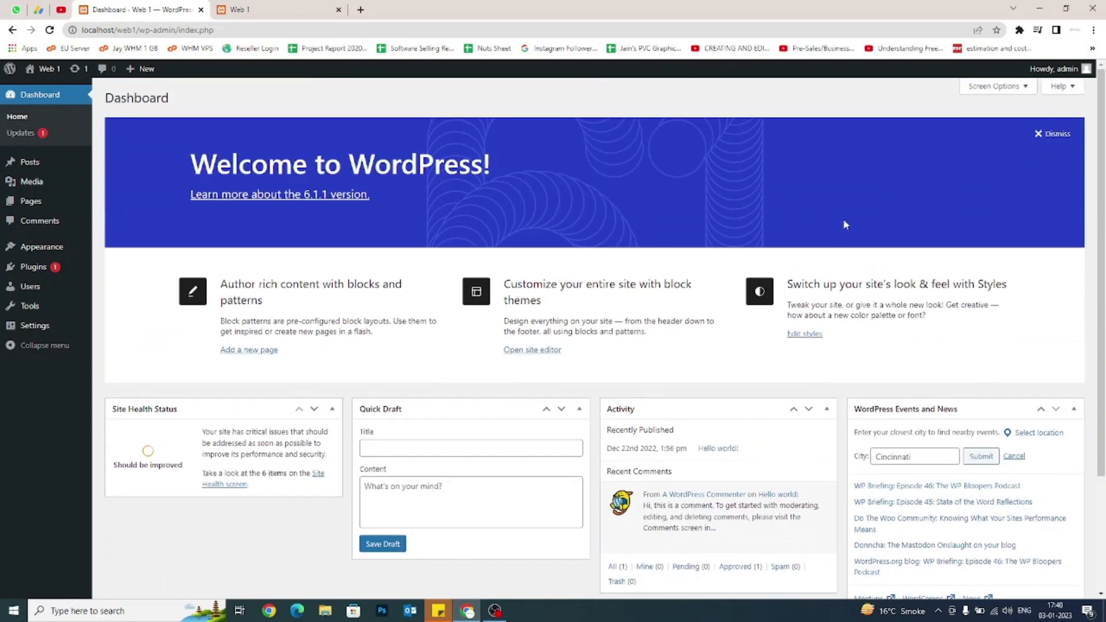
Hide all dashboard screen elements: Site Health Status, At a Glance, Activity, Quick Draft, WordPress Events and News, and Welcome
left_click(991, 92)
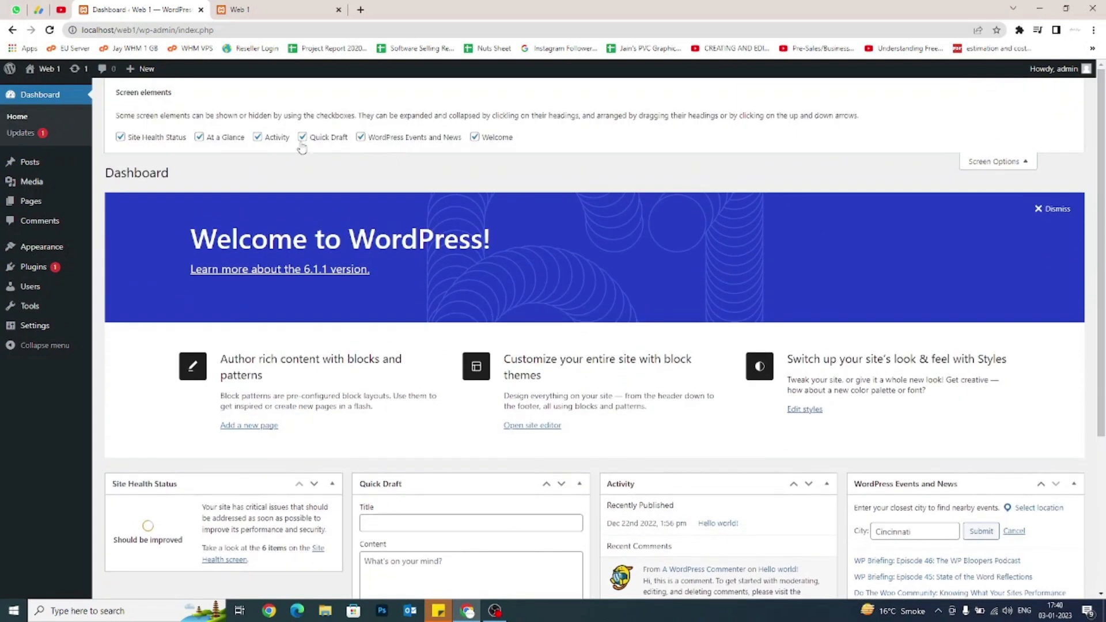
mouse_move(115, 91)
left_mouse_down()
mouse_move(699, 130)
mouse_move(867, 112)
left_mouse_up()
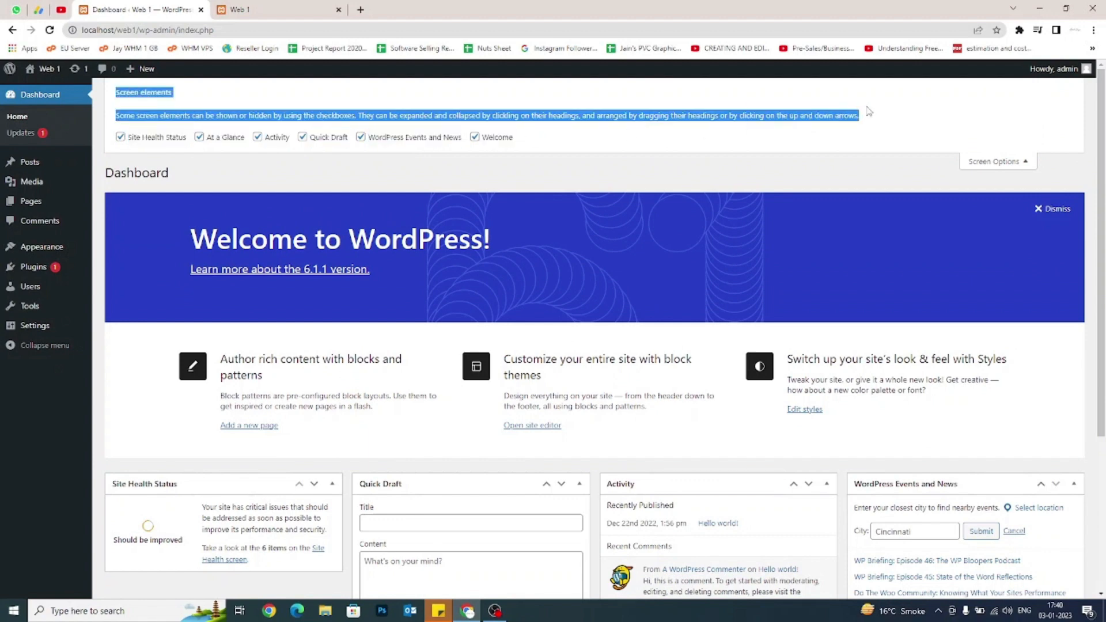
left_click(867, 113)
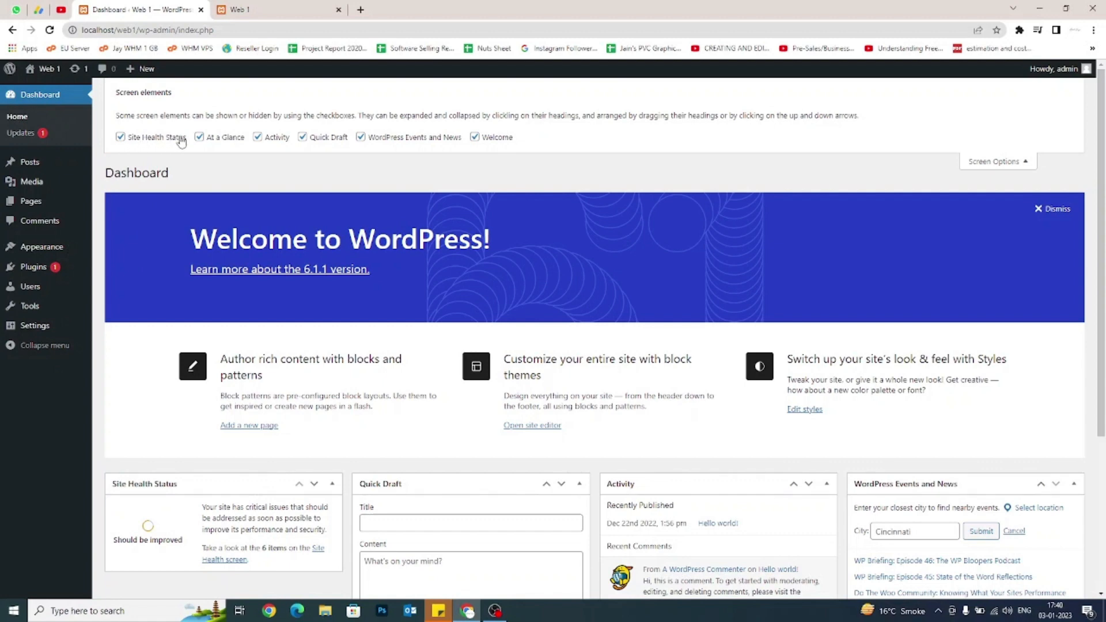
left_click(120, 137)
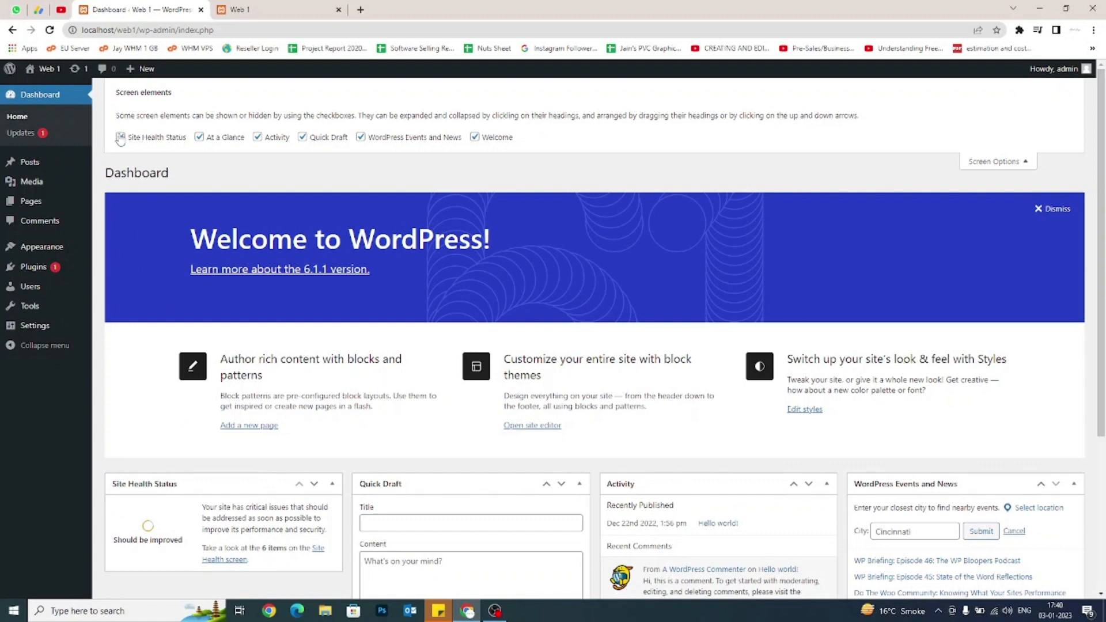
left_click(198, 137)
left_click(258, 137)
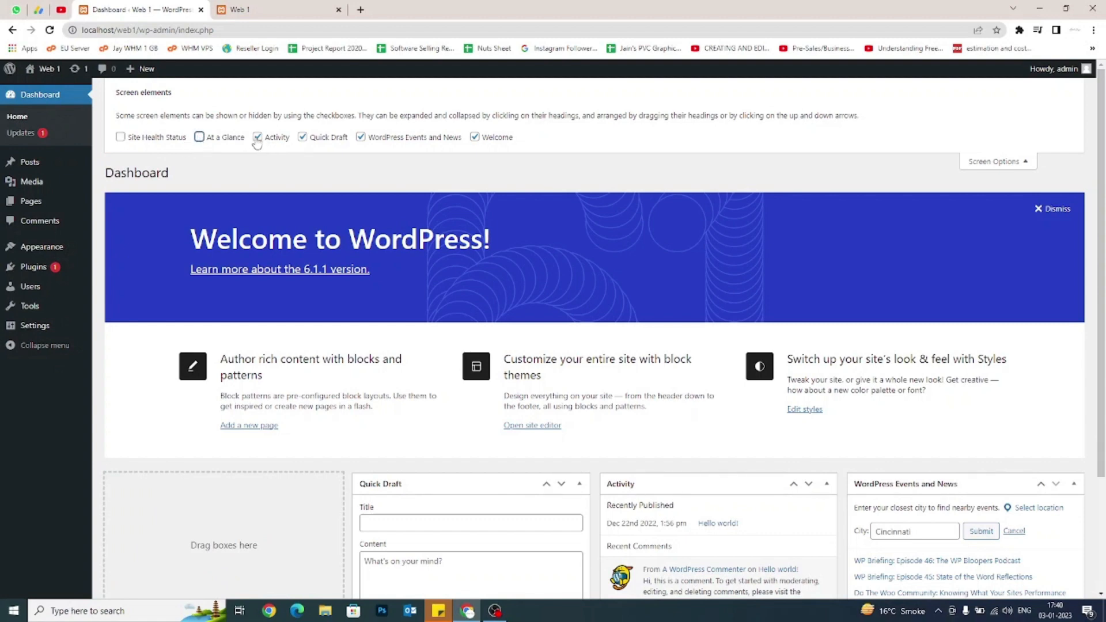
left_click(303, 139)
left_click(379, 140)
left_click(496, 140)
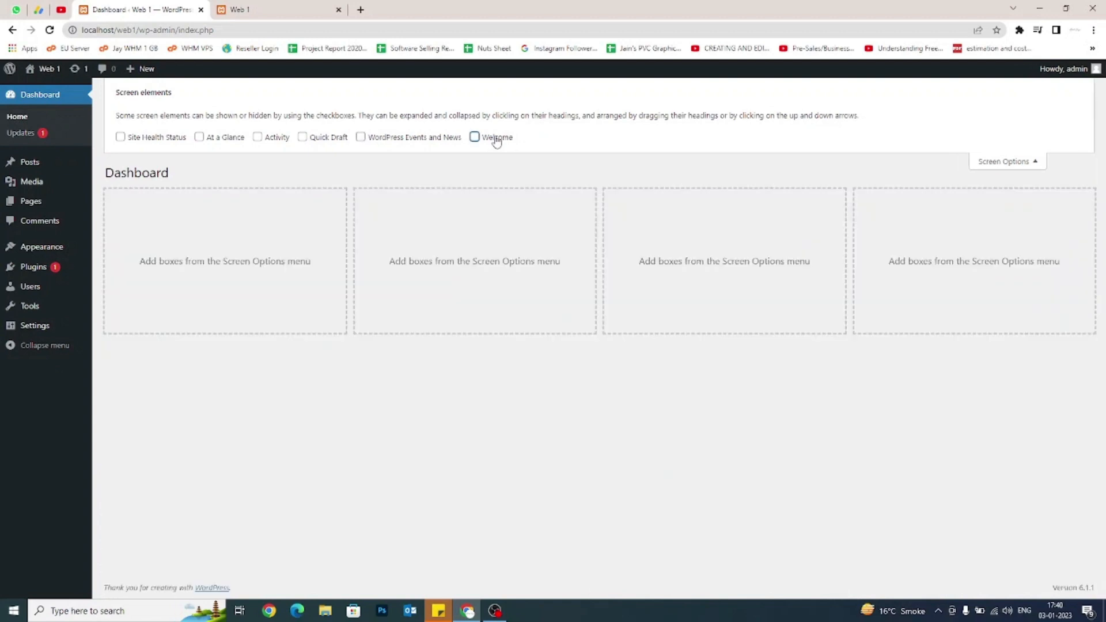
left_click(1040, 161)
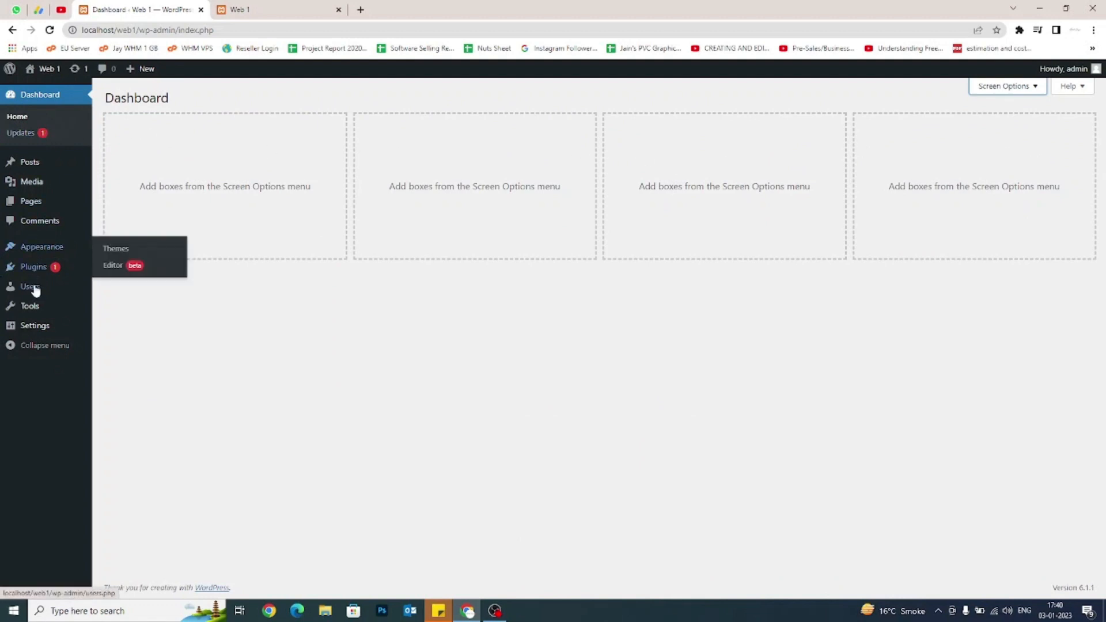
Visit the live Web 1 site from the dashboard in a separate tab, and close that tab after viewing it
mouse_move(36, 314)
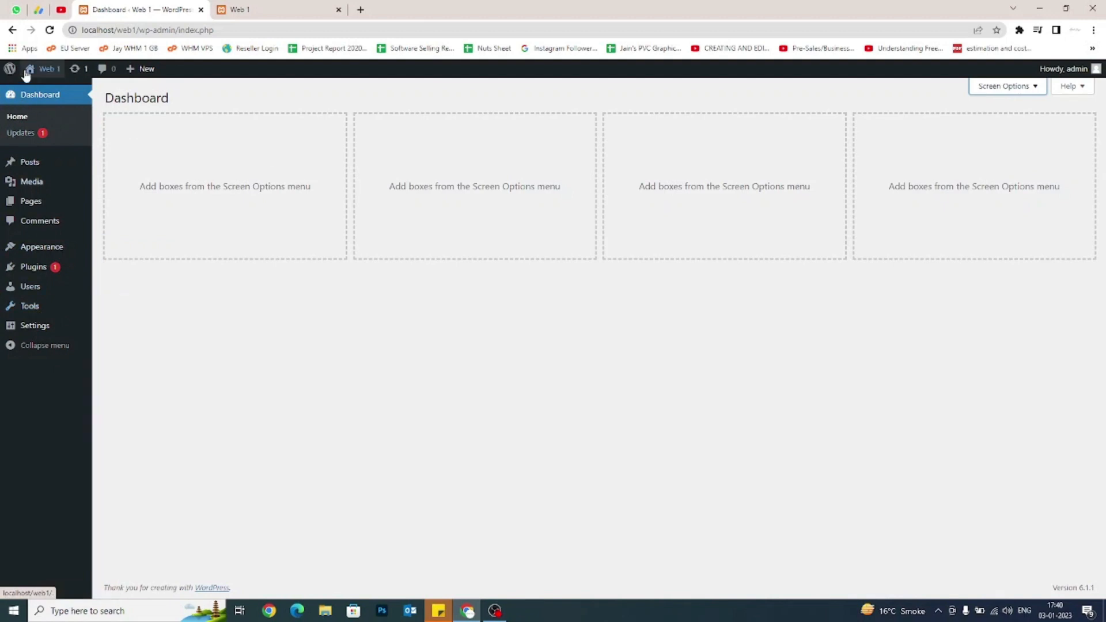
mouse_move(55, 73)
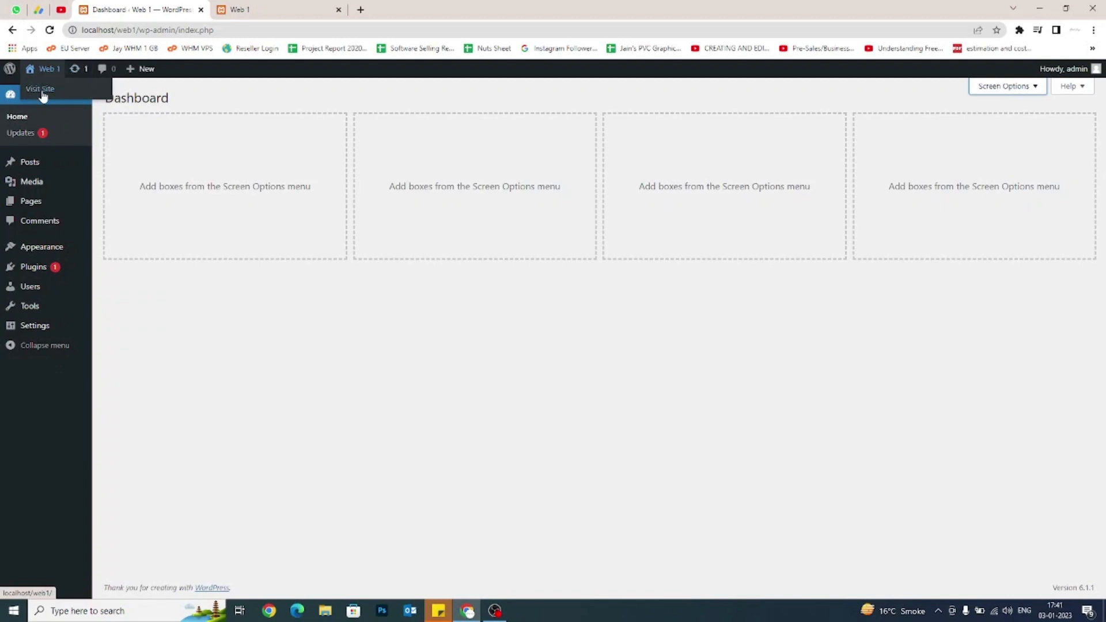
right_click(43, 96)
left_click(74, 99)
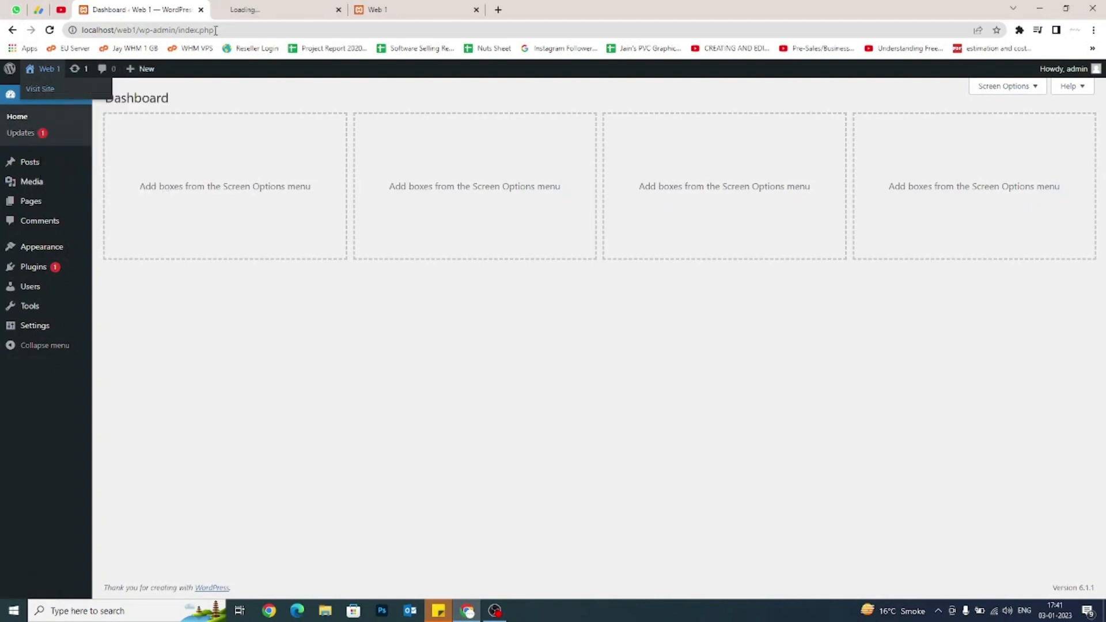
left_click(258, 7)
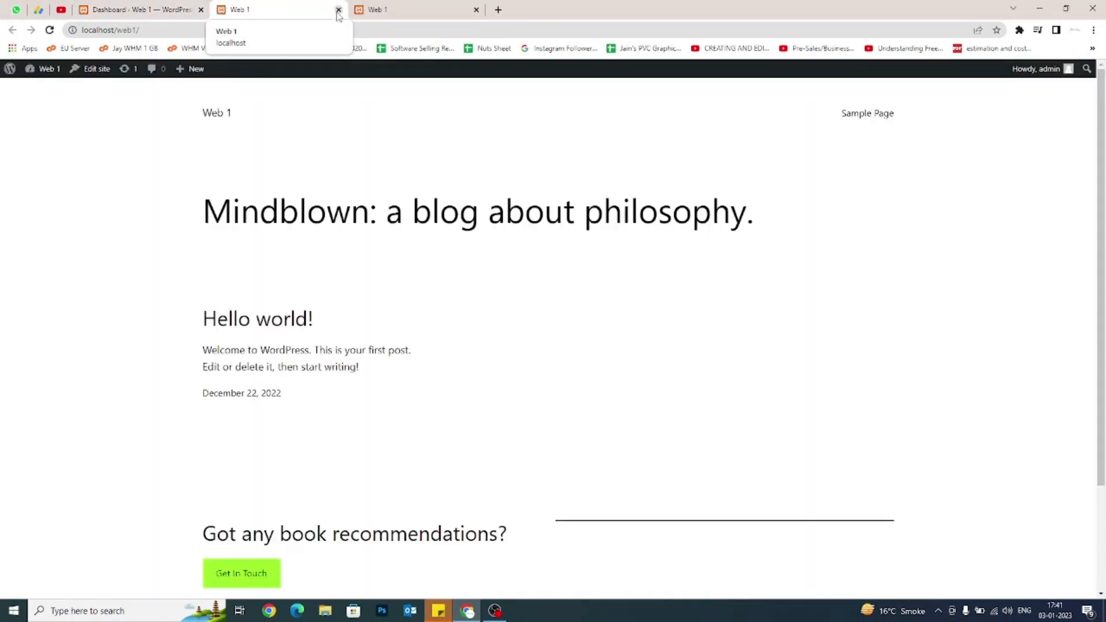
left_click(338, 10)
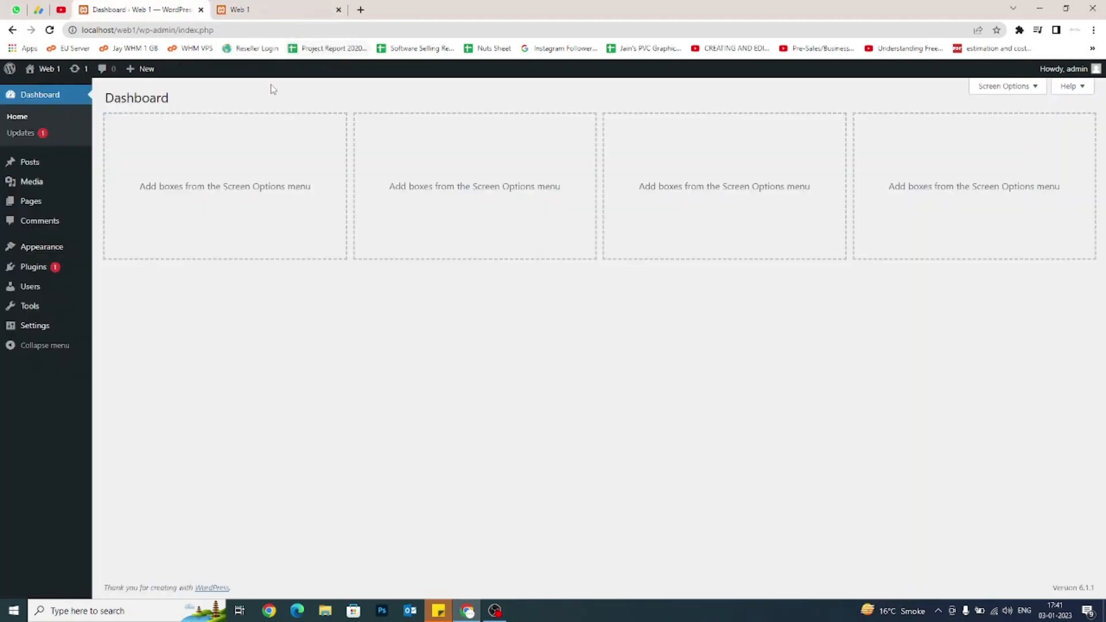
Open the WordPress Updates page and examine the core version, the latest-version status and the Akismet Anti-Spam plugin update
mouse_move(1085, 75)
left_click(27, 135)
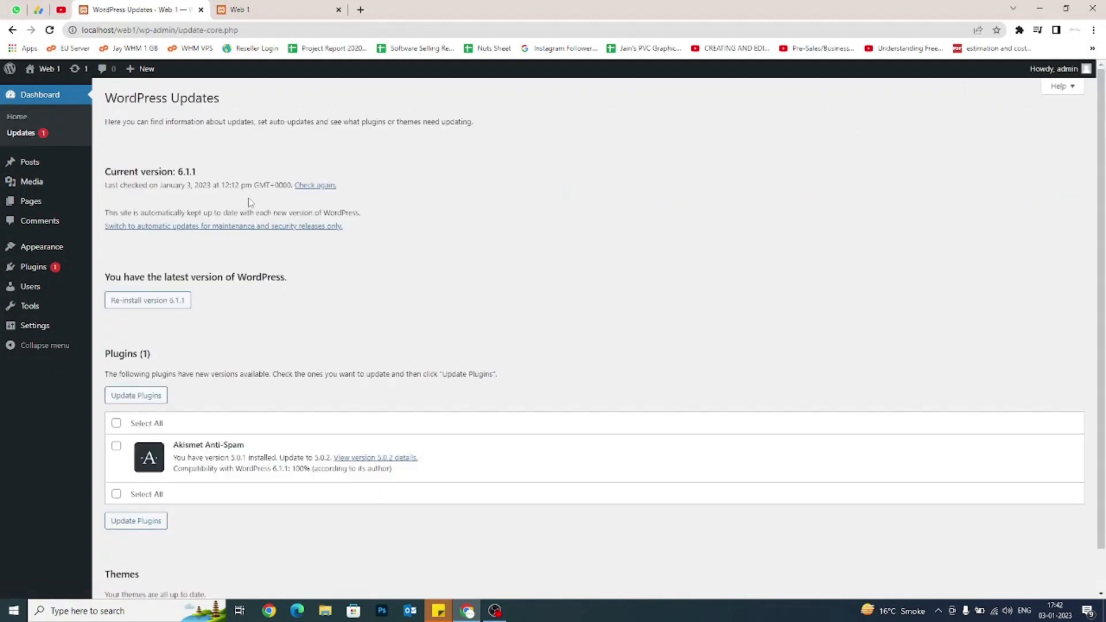
scroll(251, 196, "down", 1)
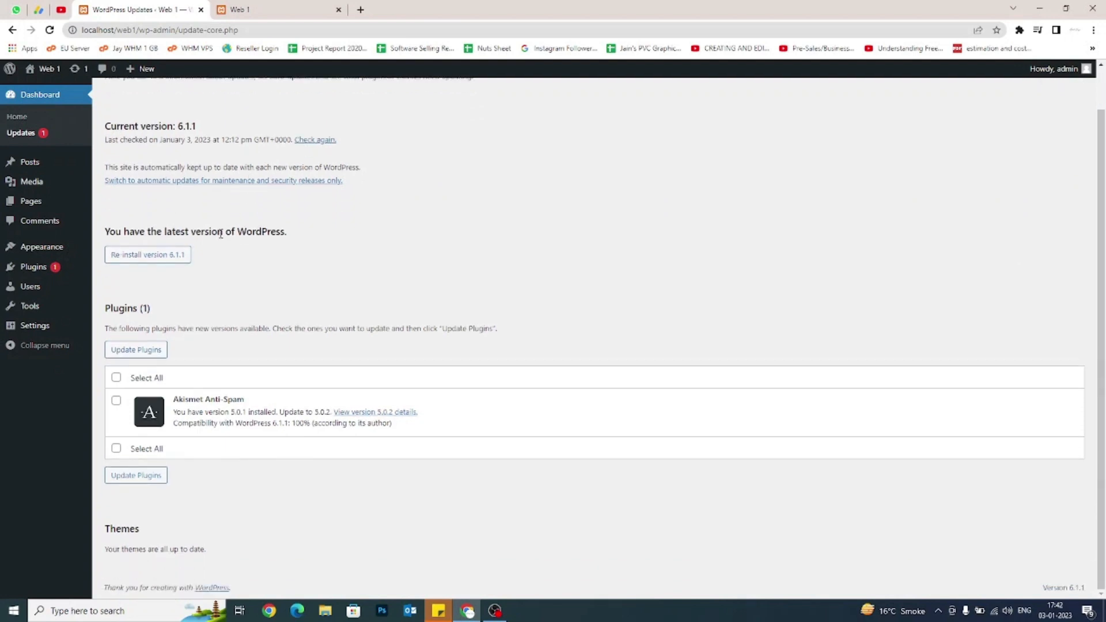
left_click_drag(110, 126, 241, 139)
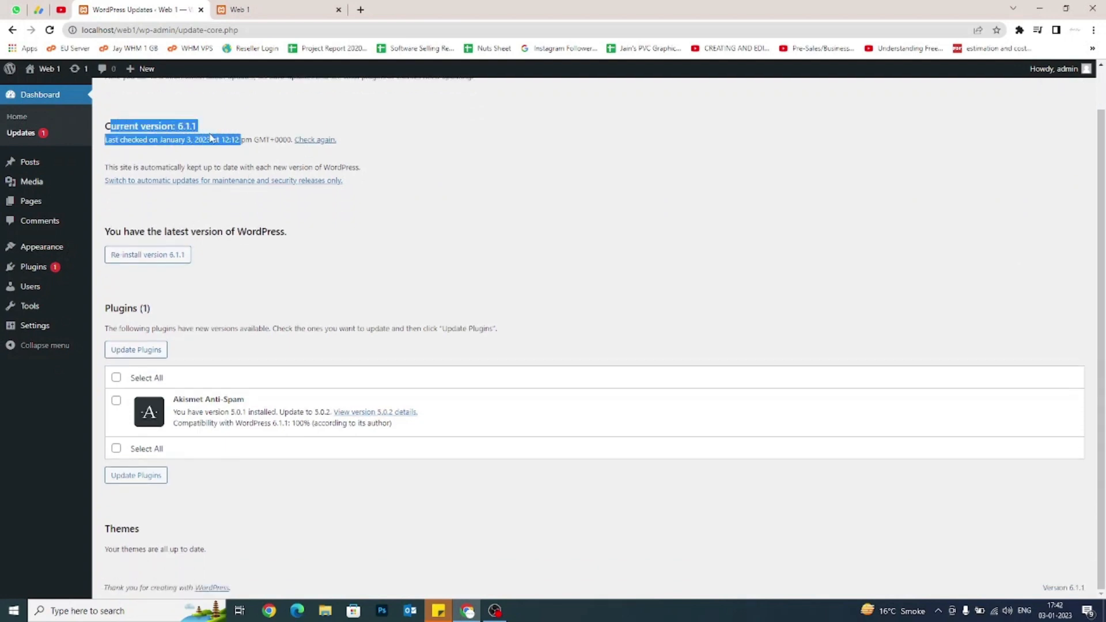
left_click(211, 139)
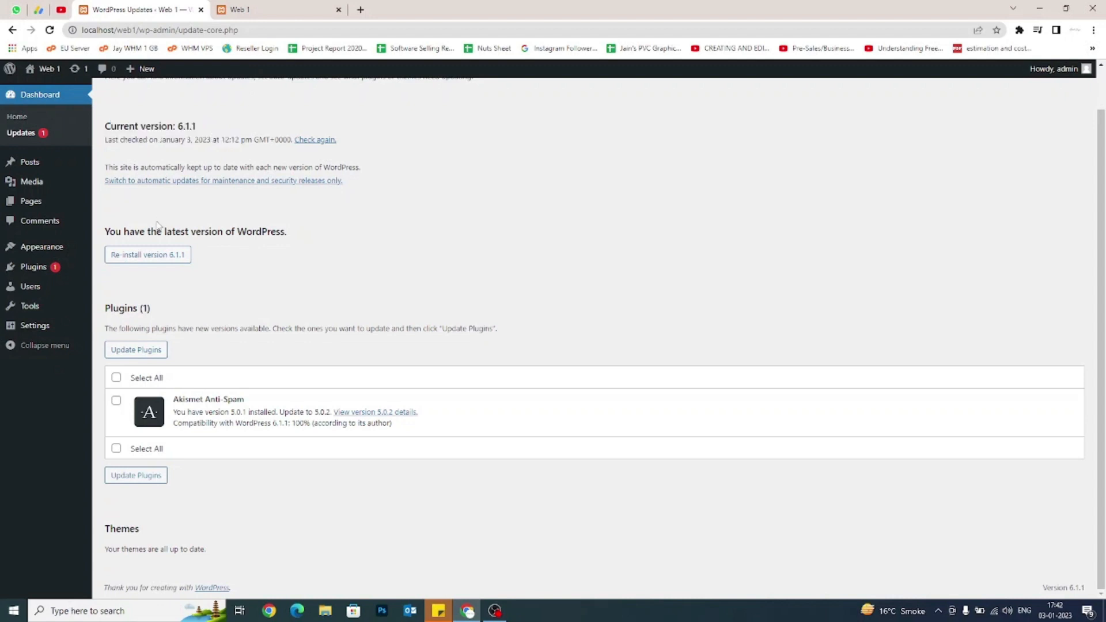
left_click_drag(110, 232, 171, 246)
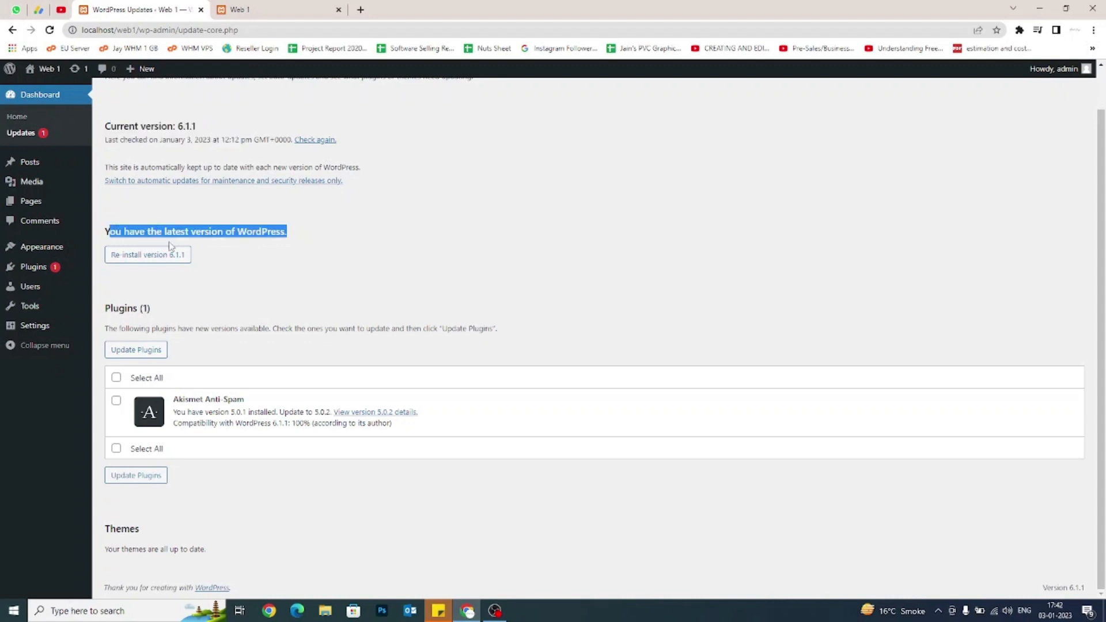
left_click(231, 285)
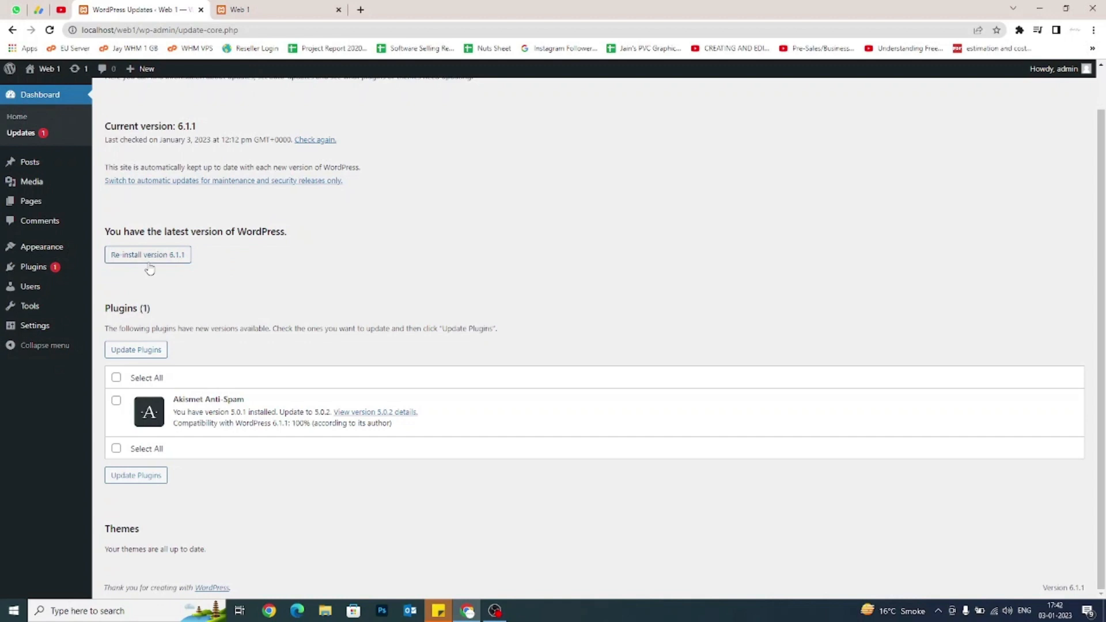
left_click_drag(110, 308, 170, 331)
left_click(171, 331)
left_click_drag(244, 399, 178, 396)
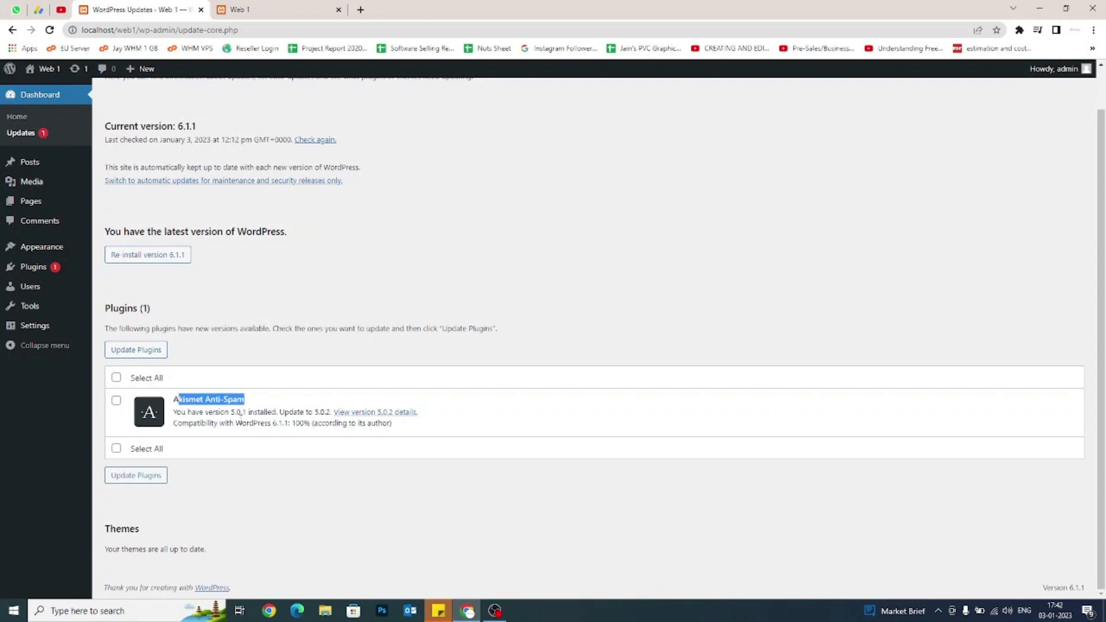
left_click(138, 162)
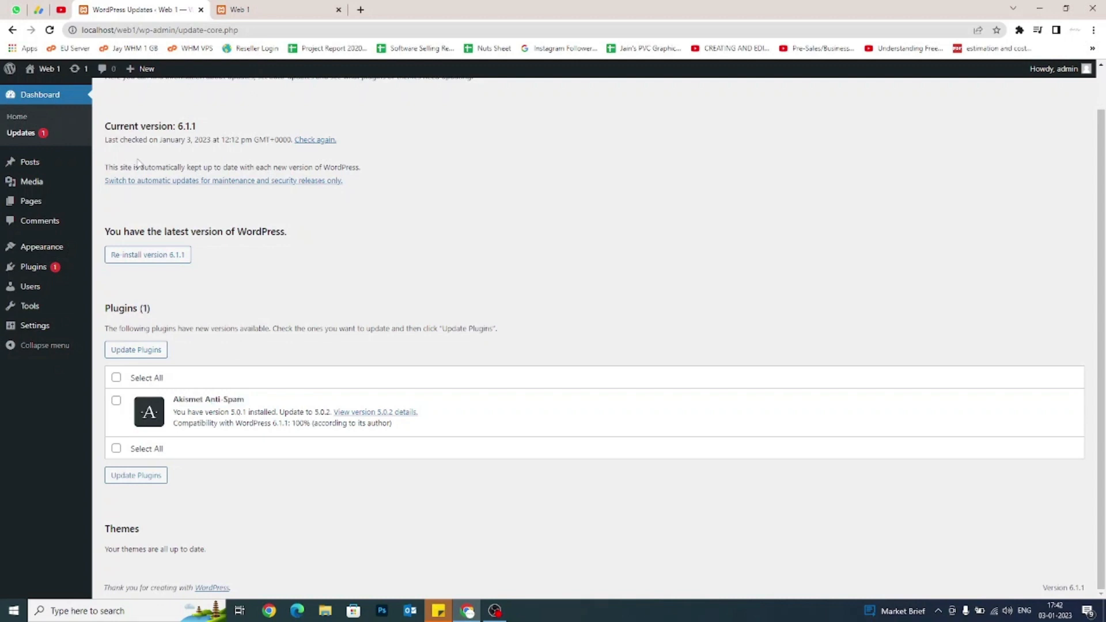
Open the list of all posts and move the Hello world! post to the Trash
mouse_move(30, 164)
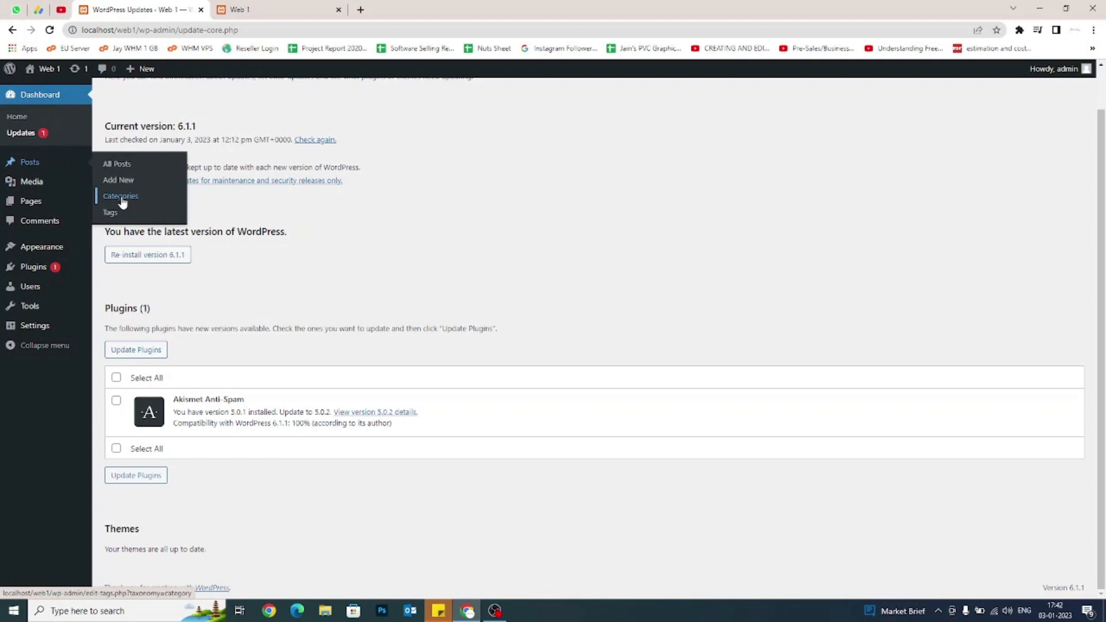
left_click(114, 168)
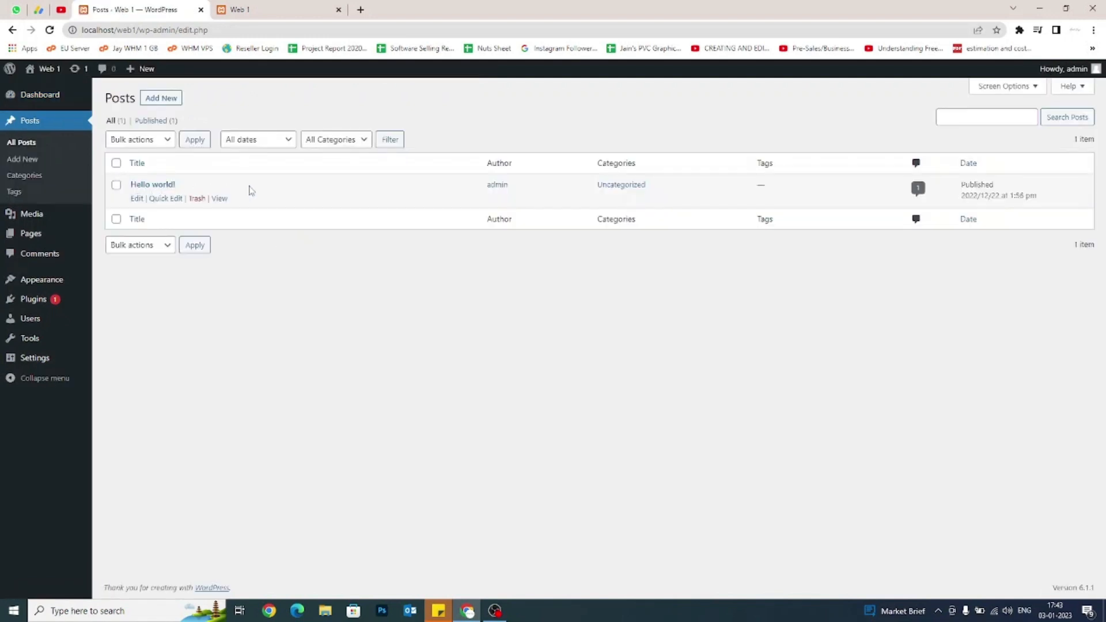
left_click_drag(182, 186, 129, 190)
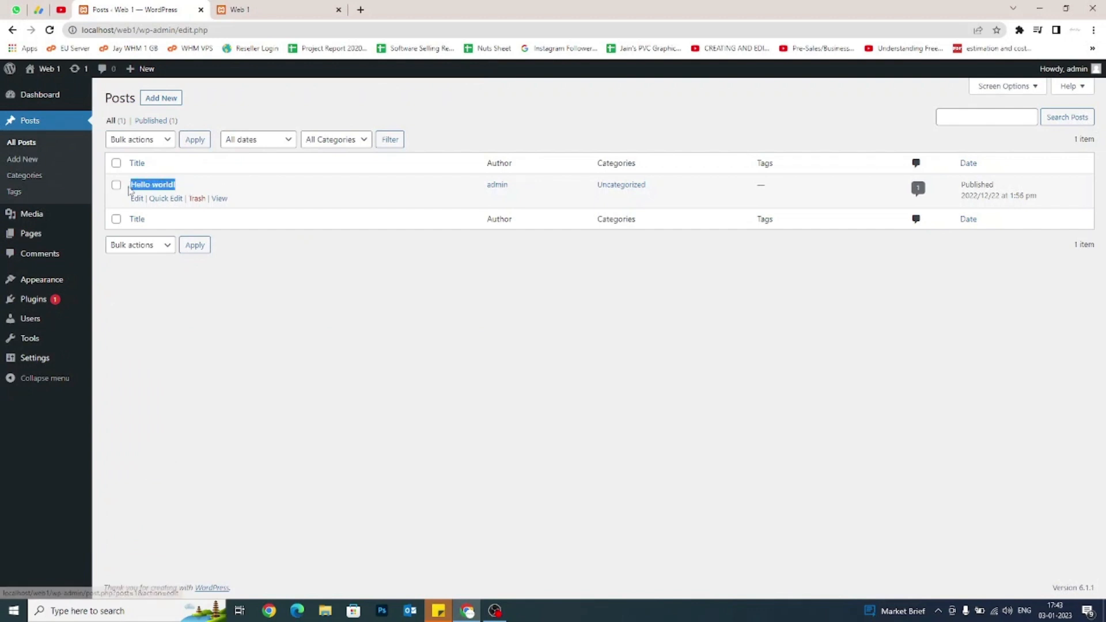
left_click(288, 255)
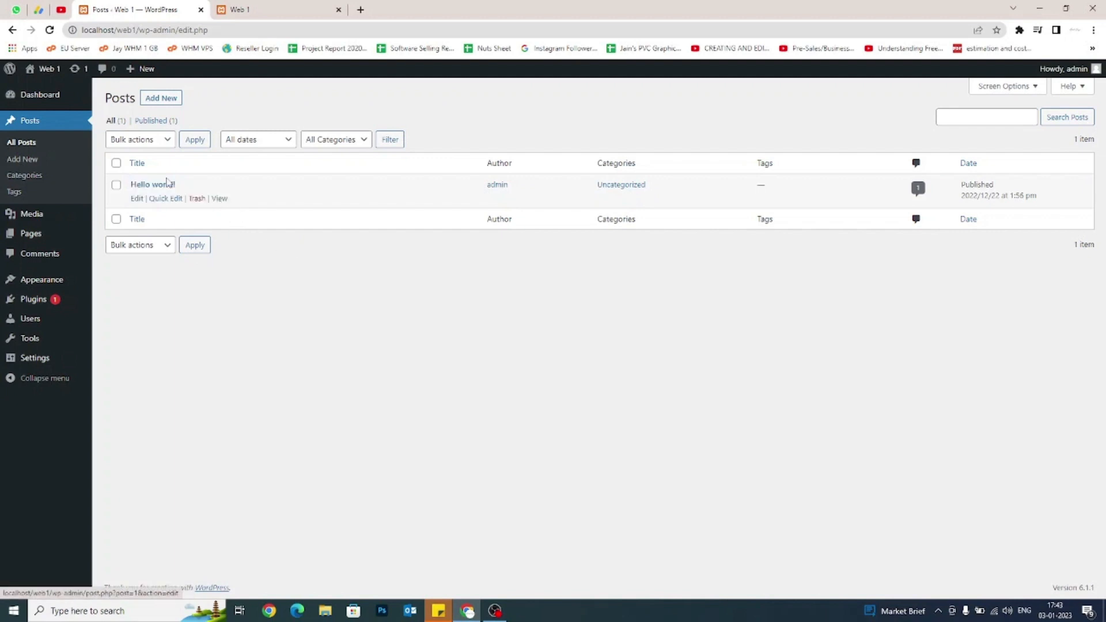
mouse_move(41, 95)
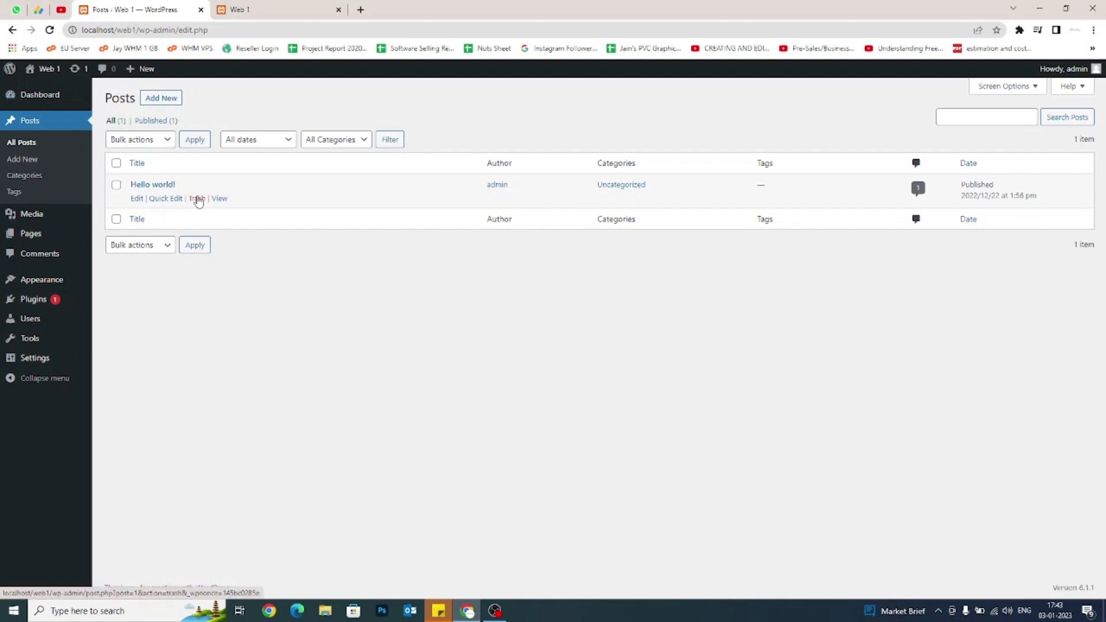
left_click(196, 198)
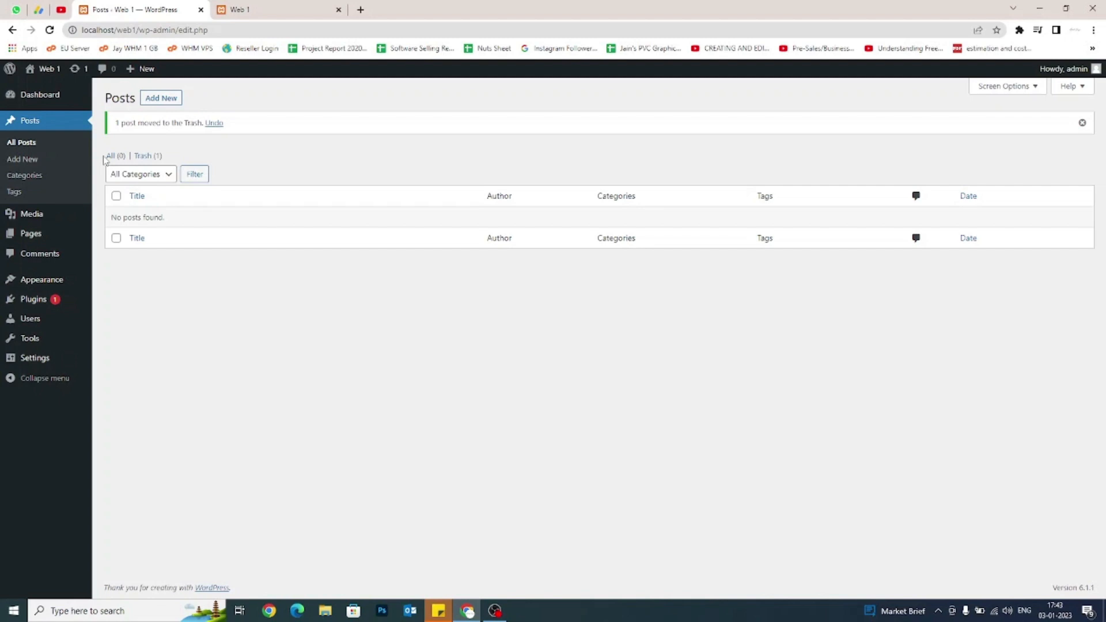
View the trashed posts and empty the Trash to permanently delete the Hello world! post
left_click(147, 157)
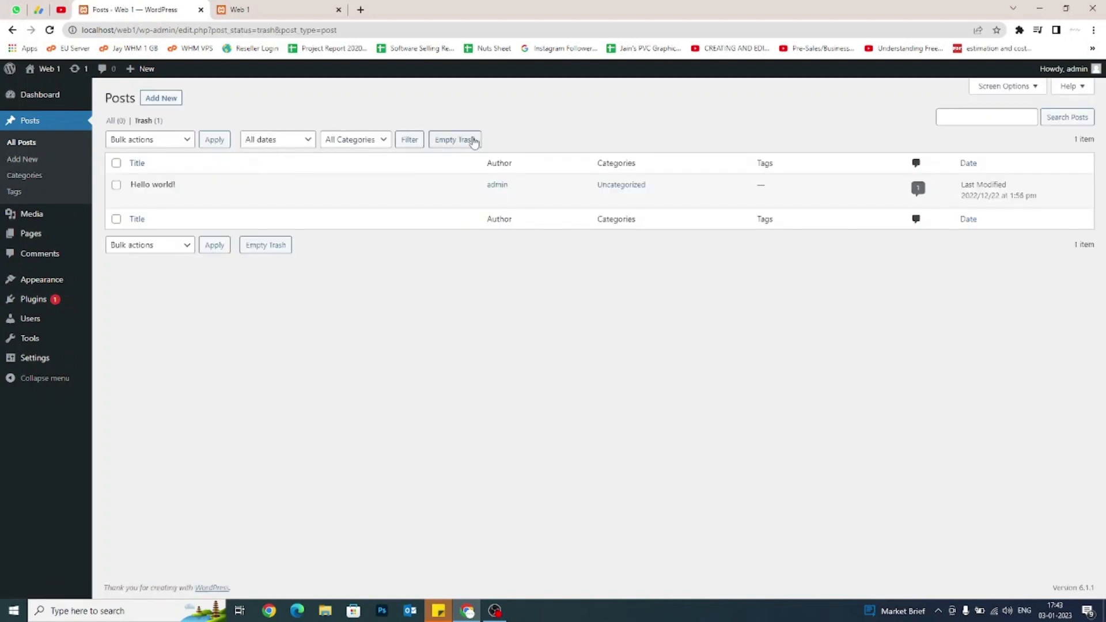
mouse_move(183, 192)
left_click(458, 144)
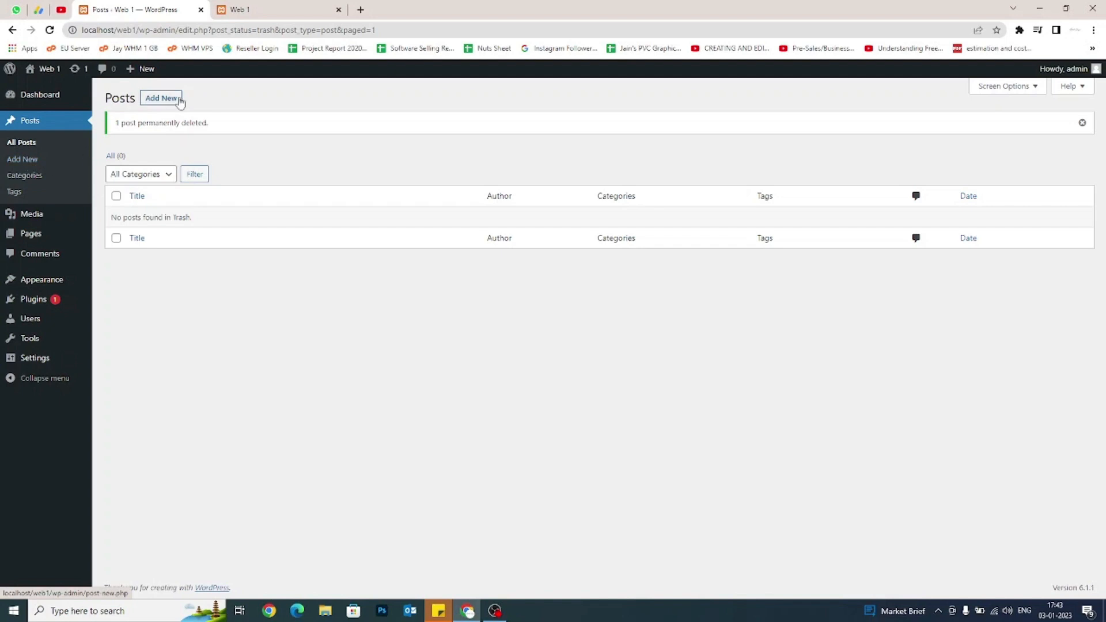
mouse_move(144, 70)
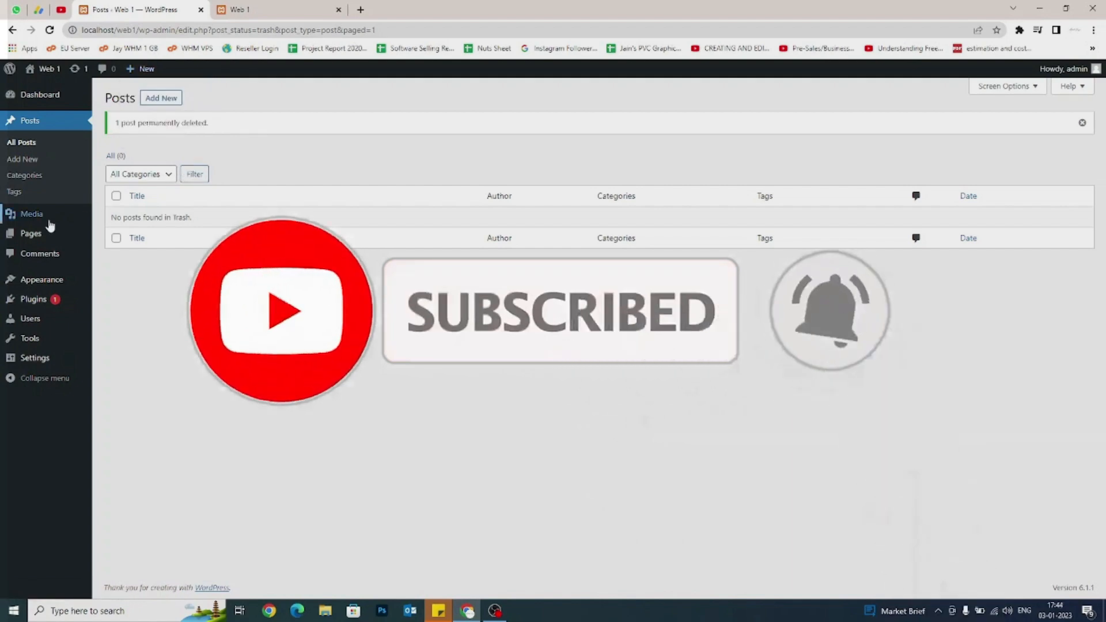
Upload the Web Analytics image from the Downloads folder to the Media Library using file selection
mouse_move(37, 223)
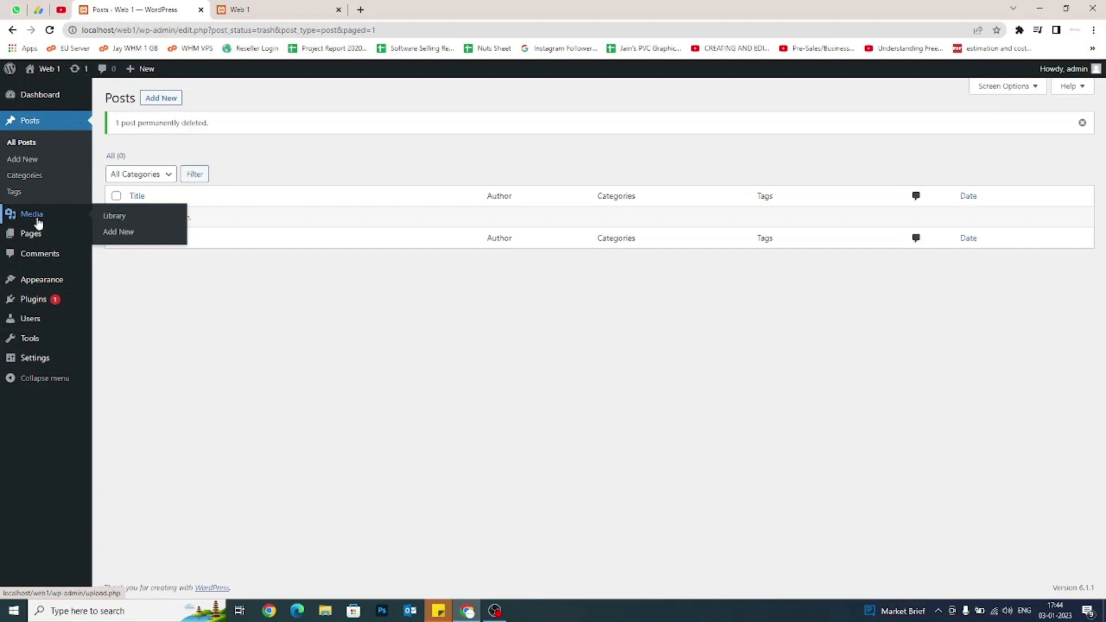
left_click(38, 223)
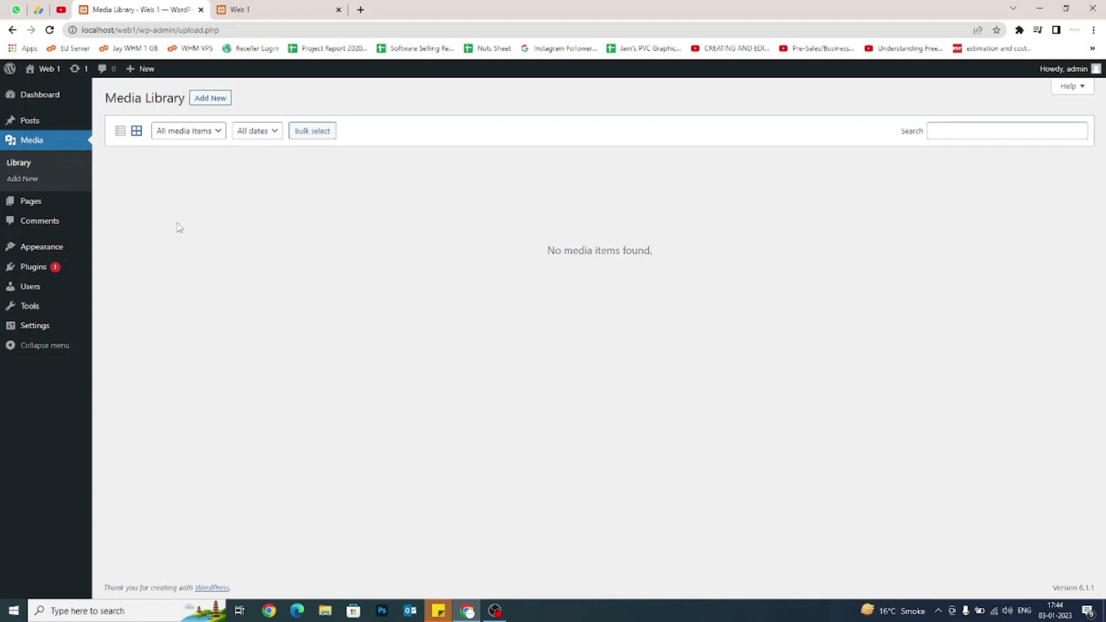
left_click(210, 98)
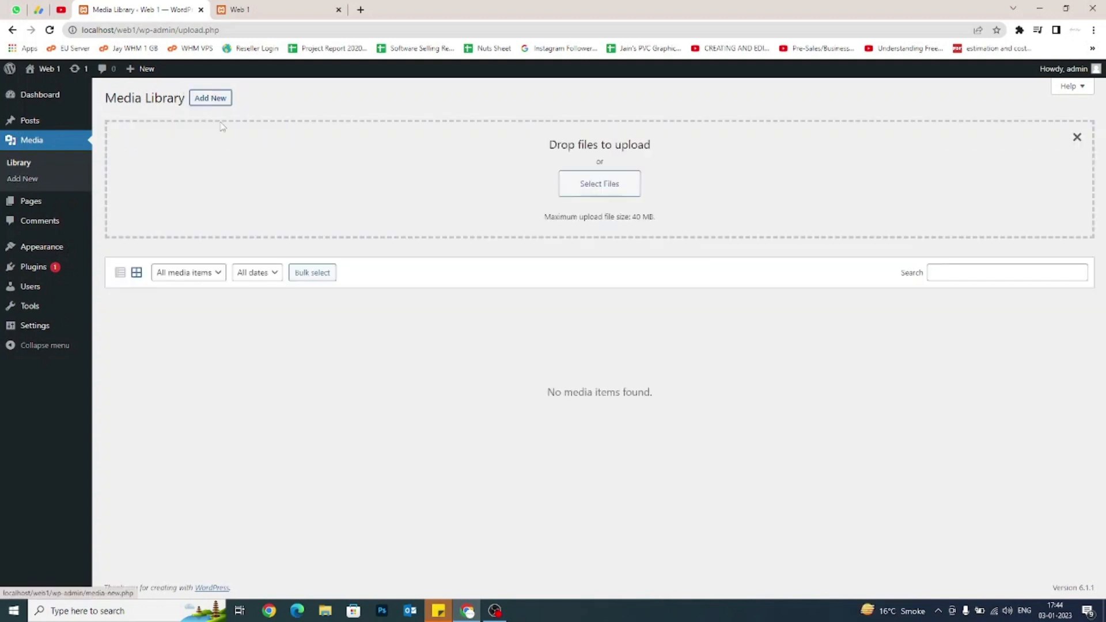
left_click(605, 185)
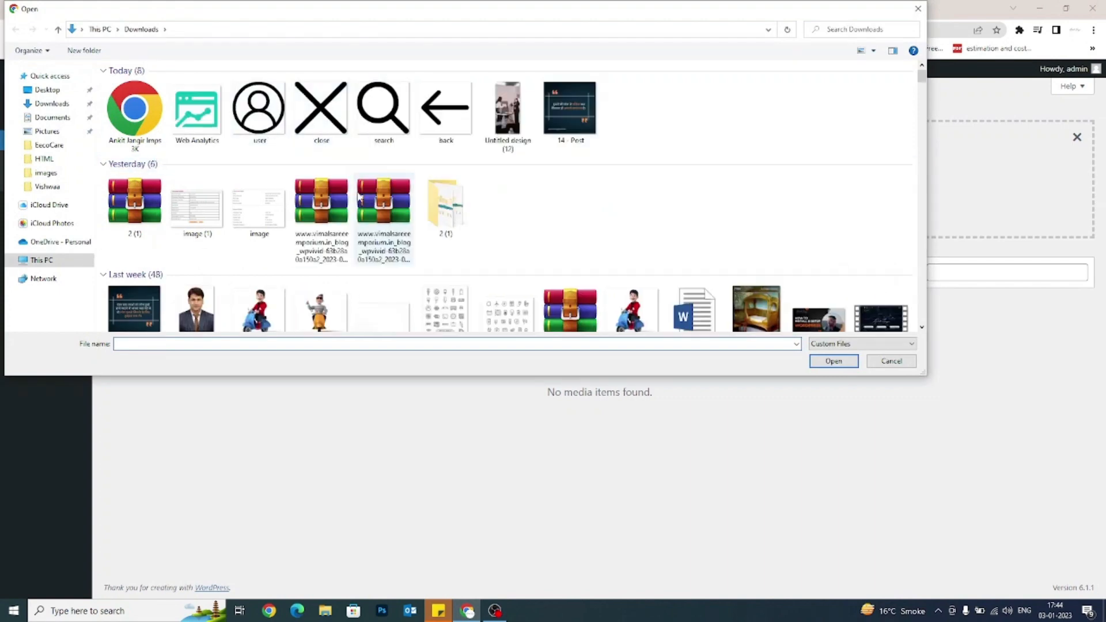
key("Escape")
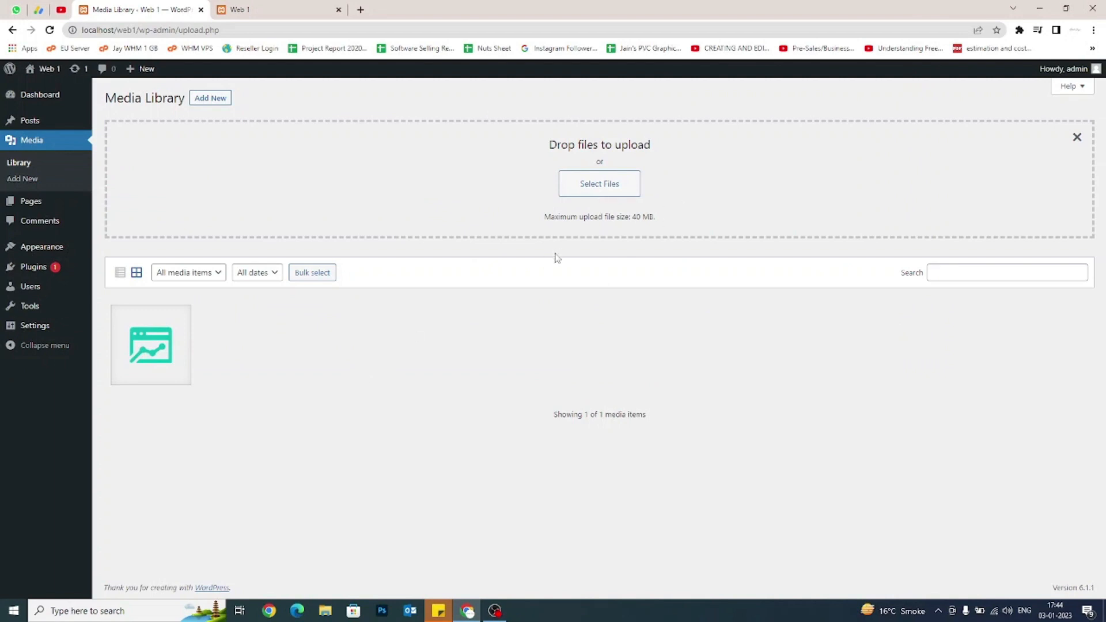
Upload the user image to the Media Library by dropping it in from the Downloads folder in File Explorer
left_click(325, 615)
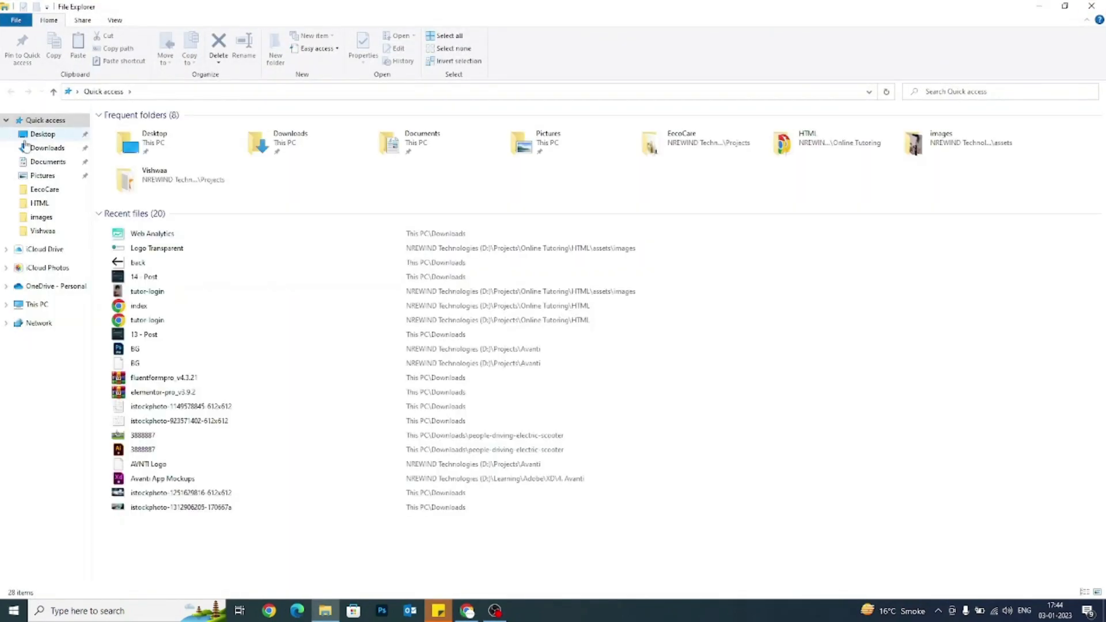
left_click(25, 146)
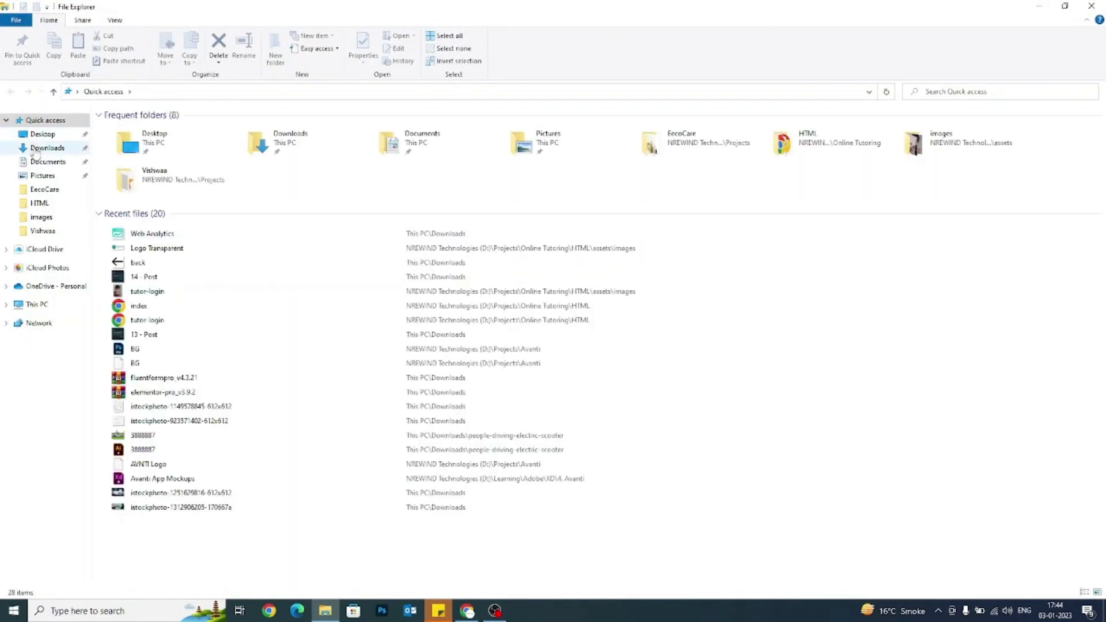
left_click_drag(441, 155, 397, 203)
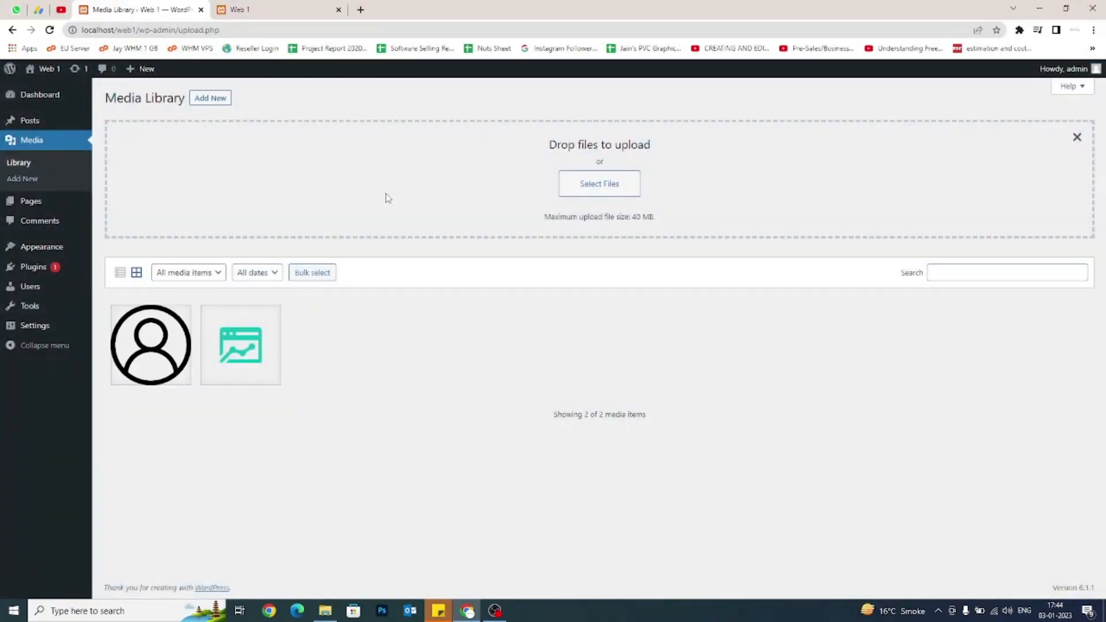
Move the Privacy Policy and Sample Page pages to the Trash with a bulk action and permanently delete them
mouse_move(49, 206)
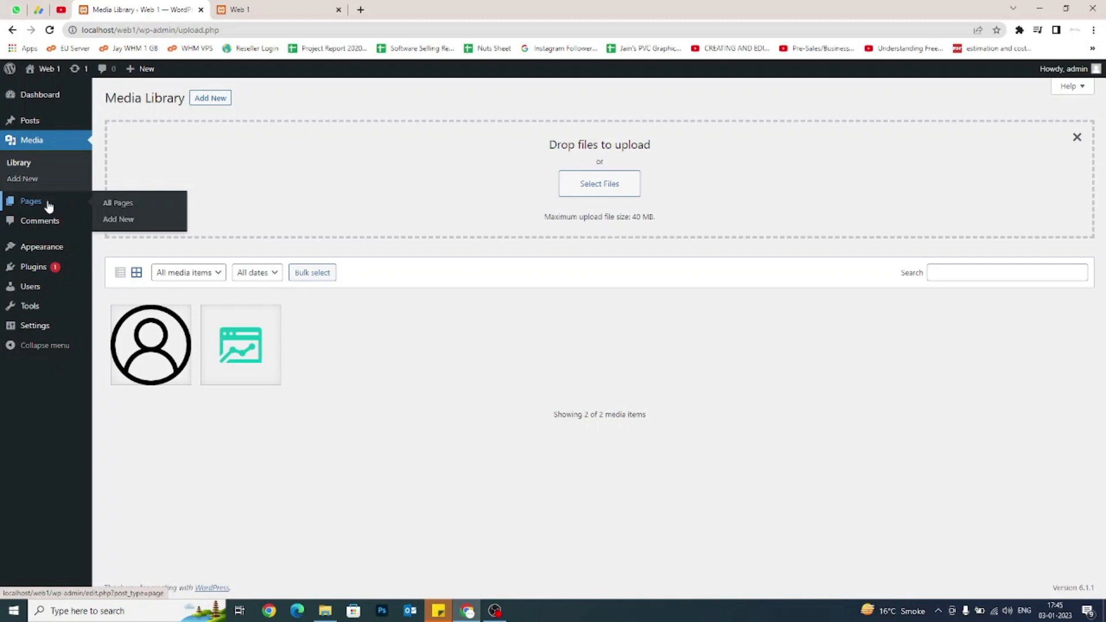
left_click(95, 202)
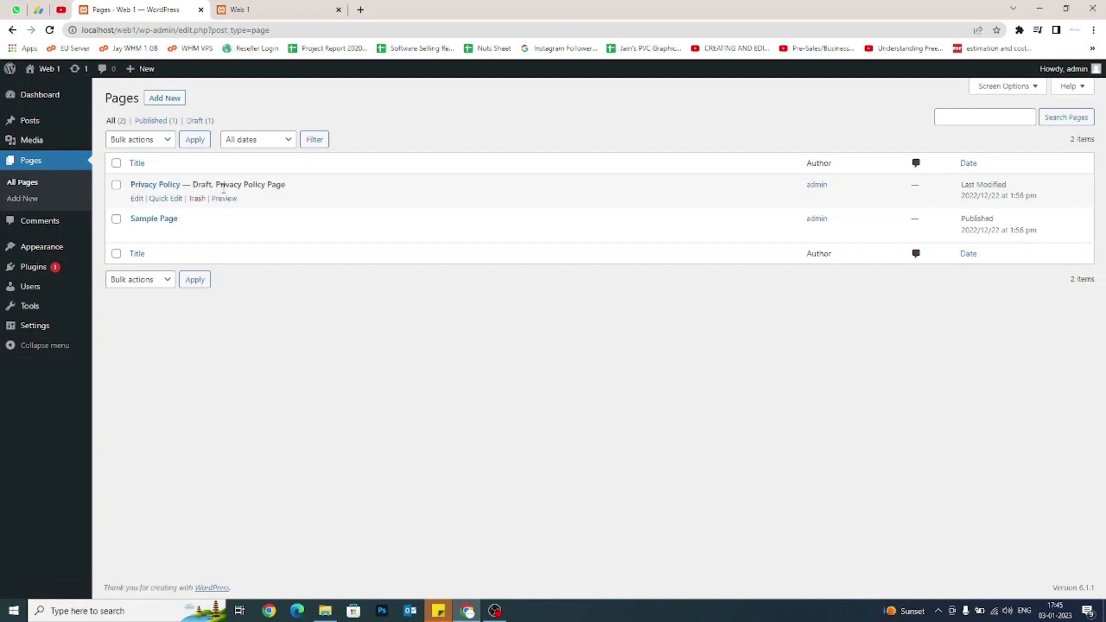
left_click(117, 164)
left_click(131, 140)
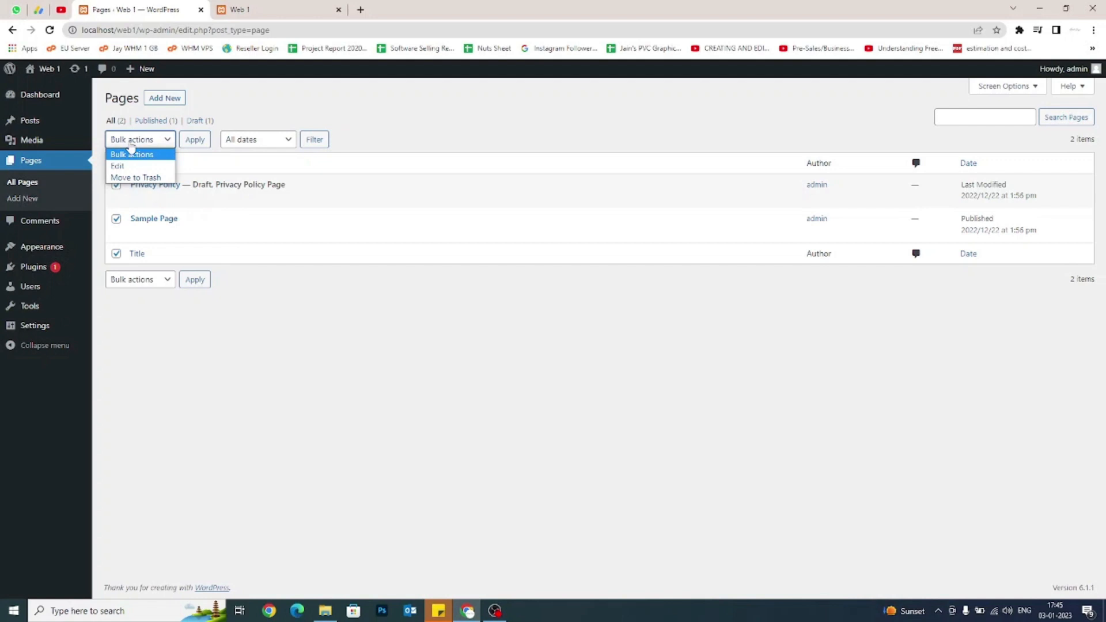
left_click(136, 177)
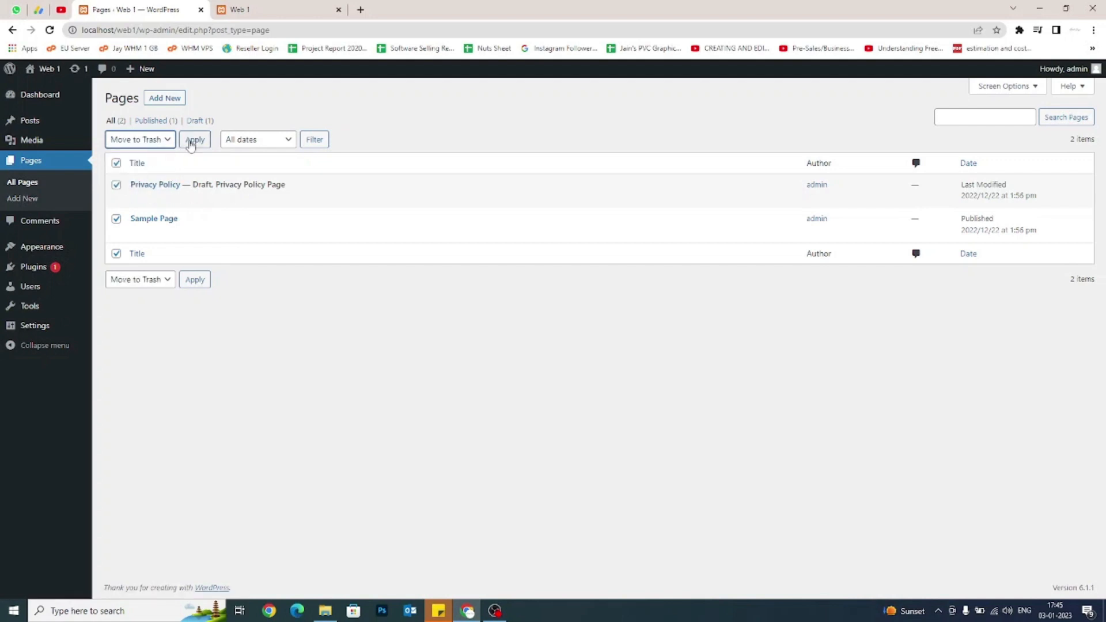
mouse_move(197, 199)
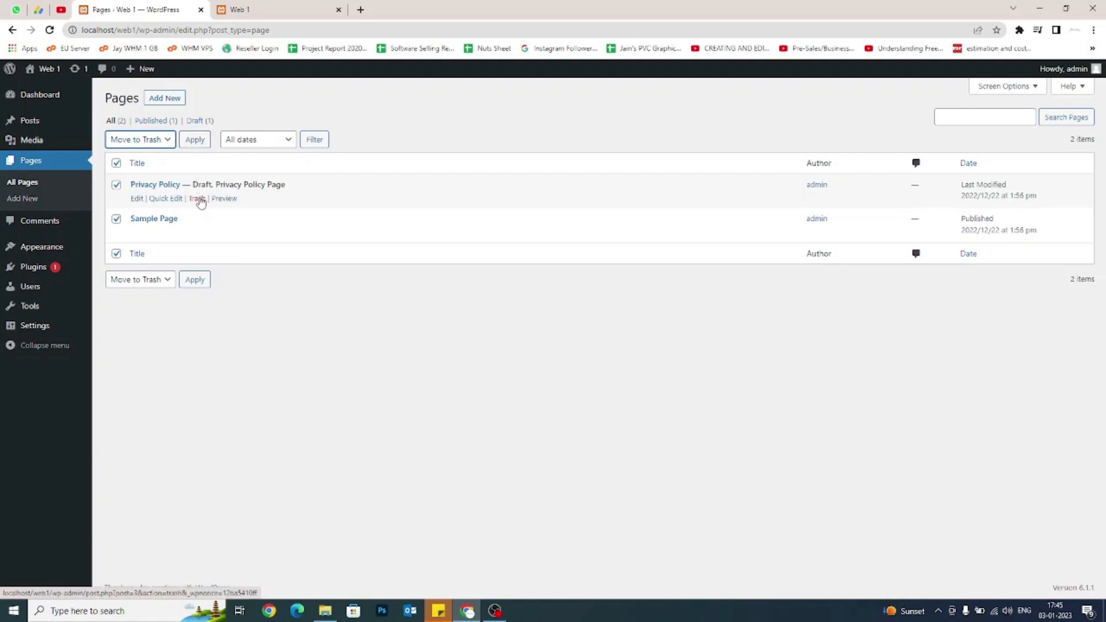
left_click(194, 142)
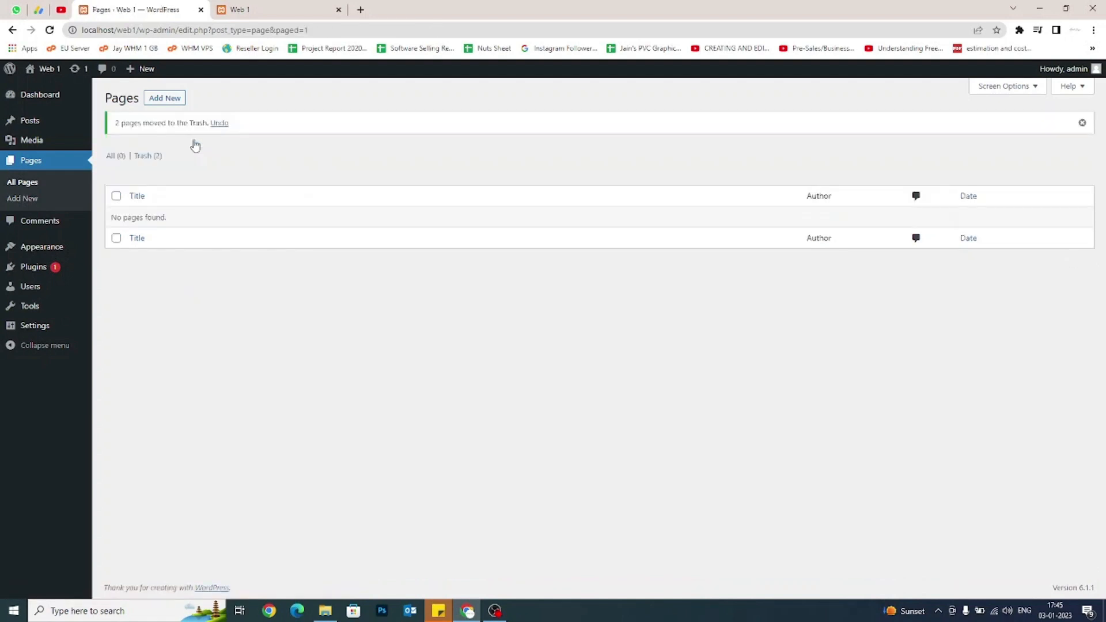
left_click(144, 155)
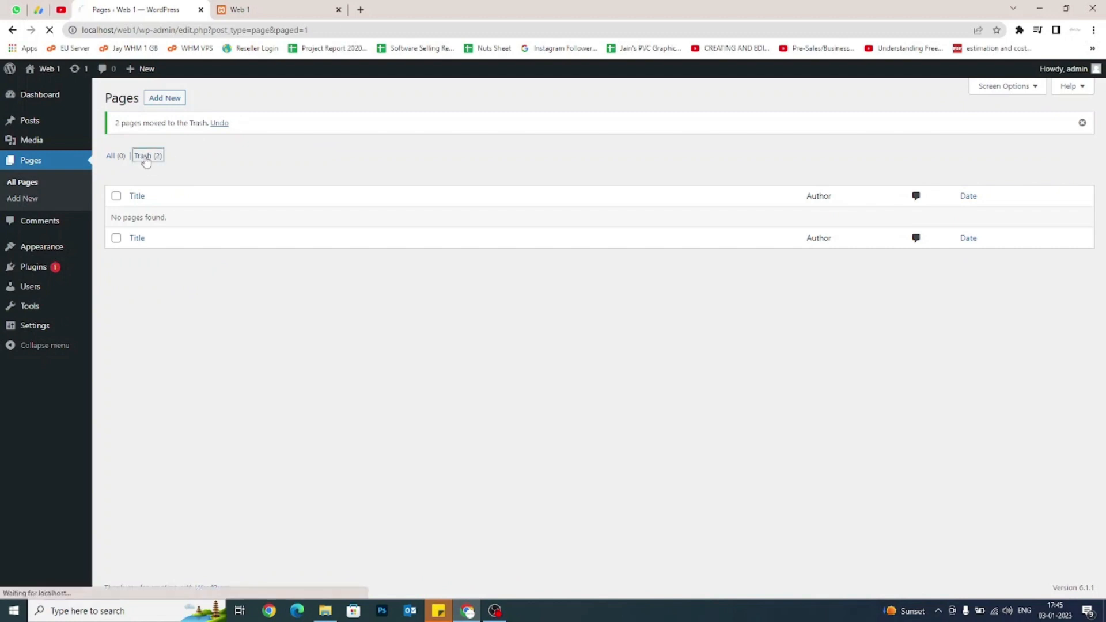
left_click(378, 146)
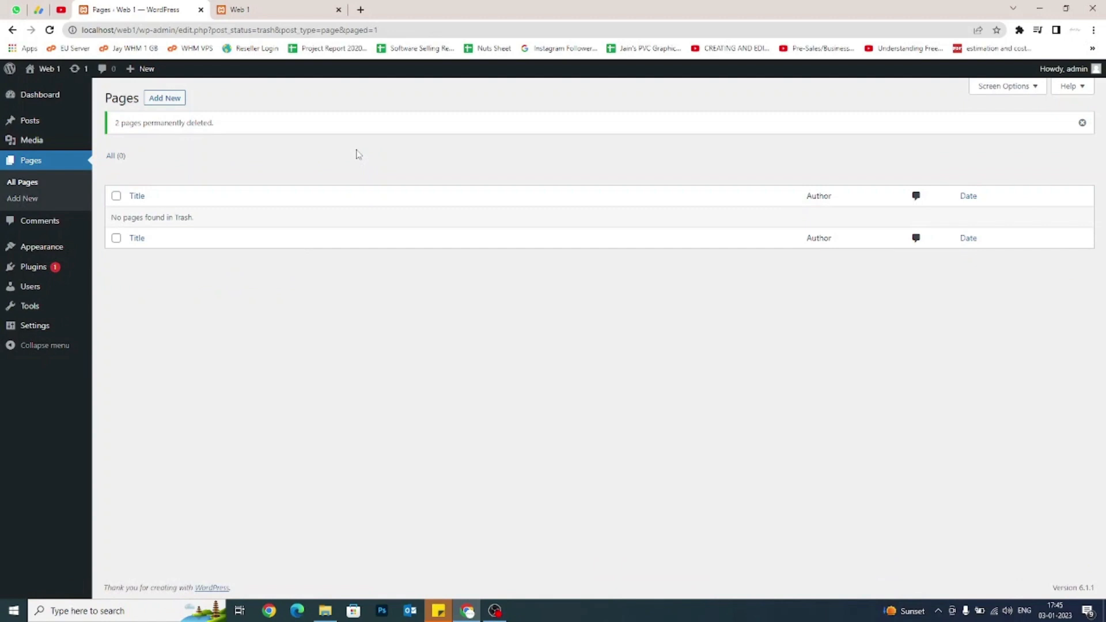
Permanently delete the user and Web Analytics images from the Media Library
left_click(36, 141)
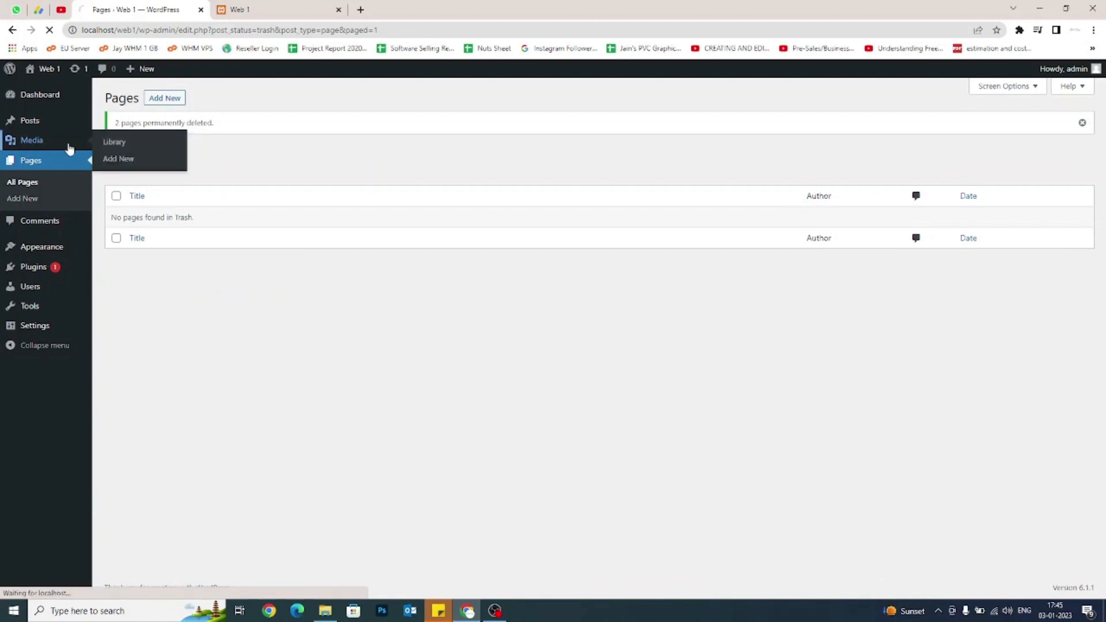
left_click(172, 204)
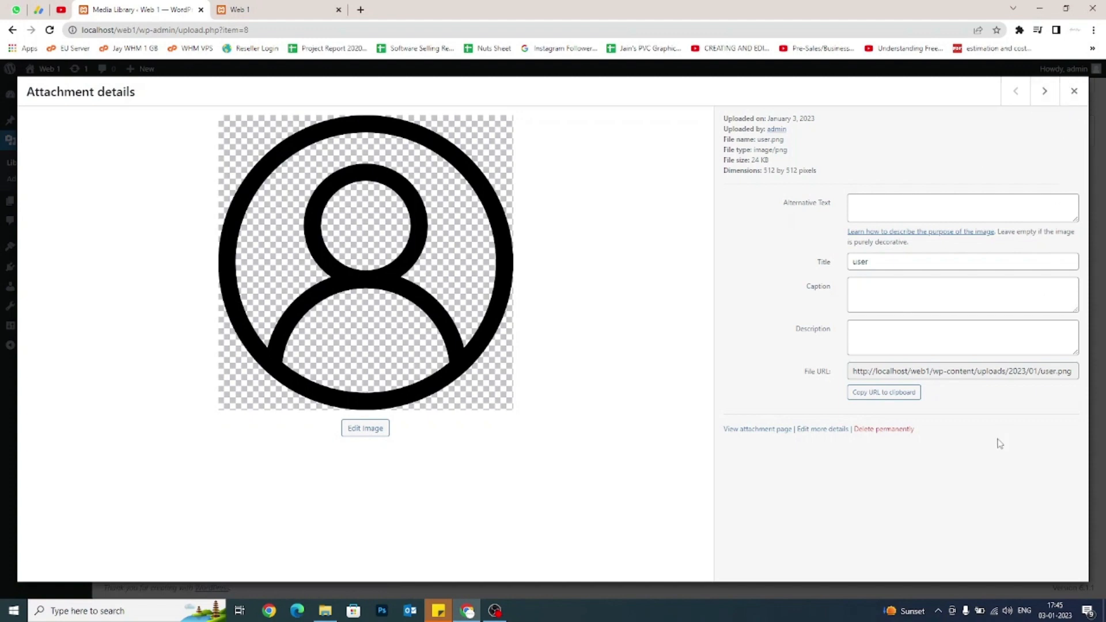
left_click(884, 429)
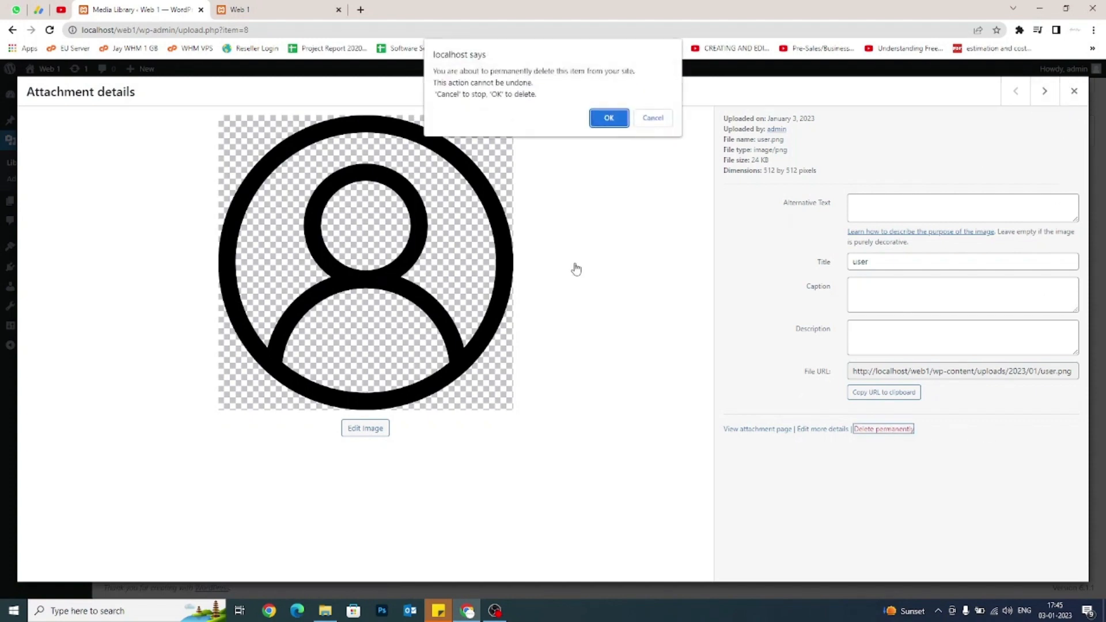
left_click(607, 117)
left_click(168, 209)
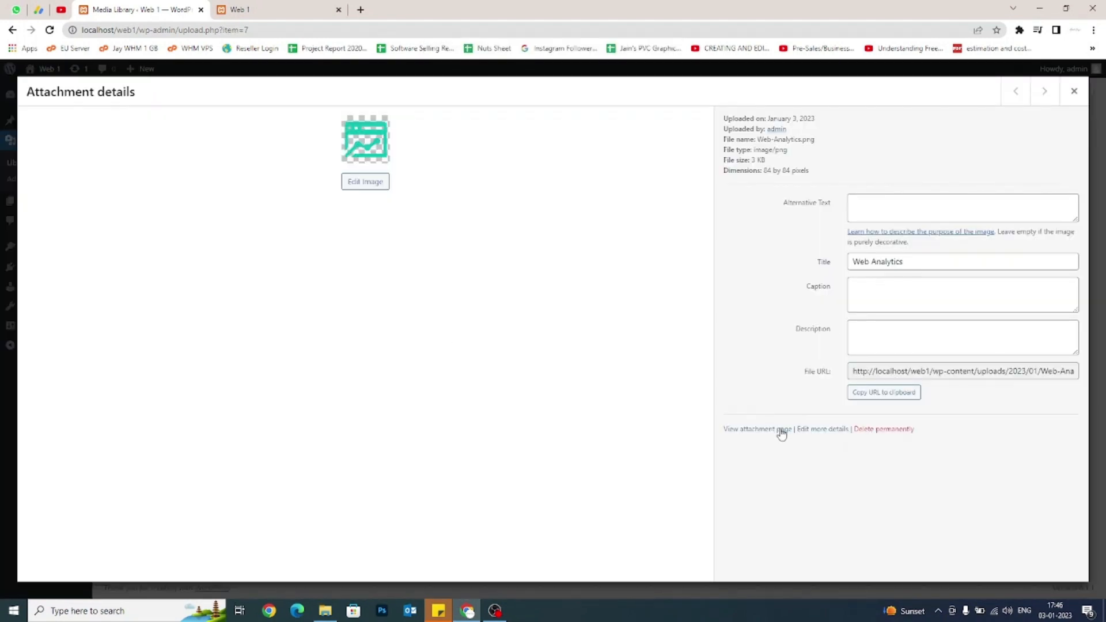
left_click(887, 430)
left_click(604, 117)
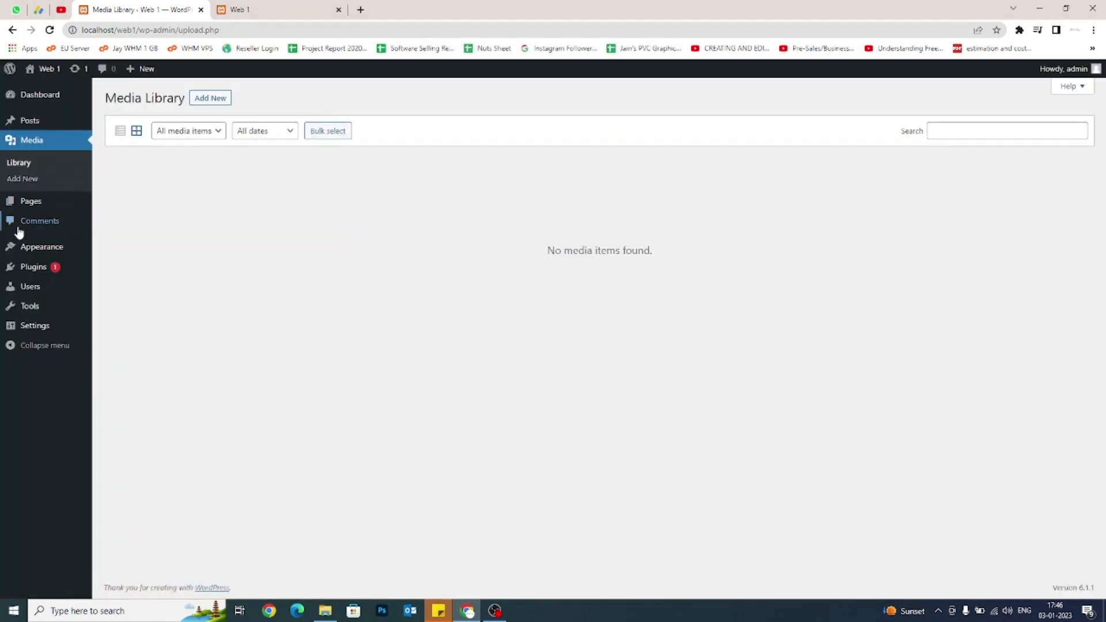
Open the Comments page and examine its comment list and status filters
left_click(14, 226)
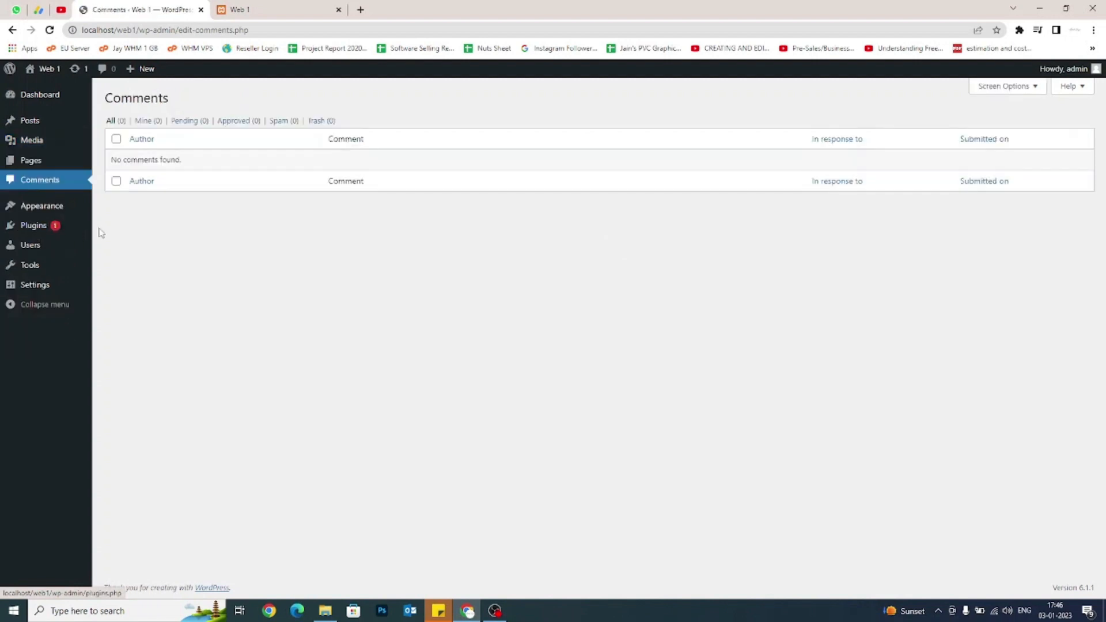
mouse_move(25, 120)
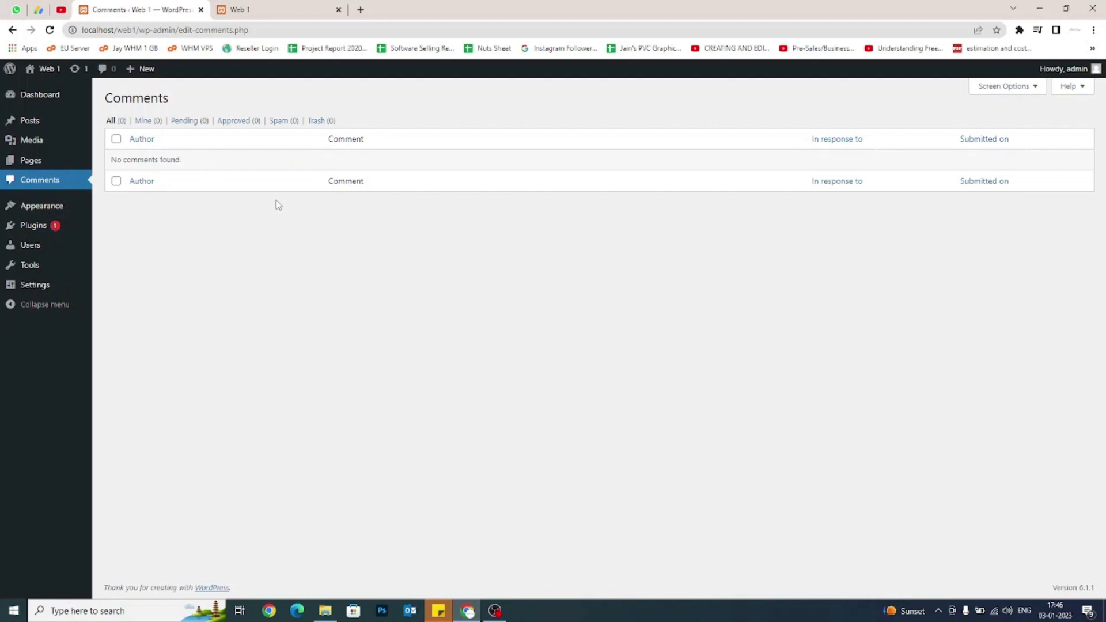
Open the installed themes and activate the Twenty Twenty-Two theme
mouse_move(44, 208)
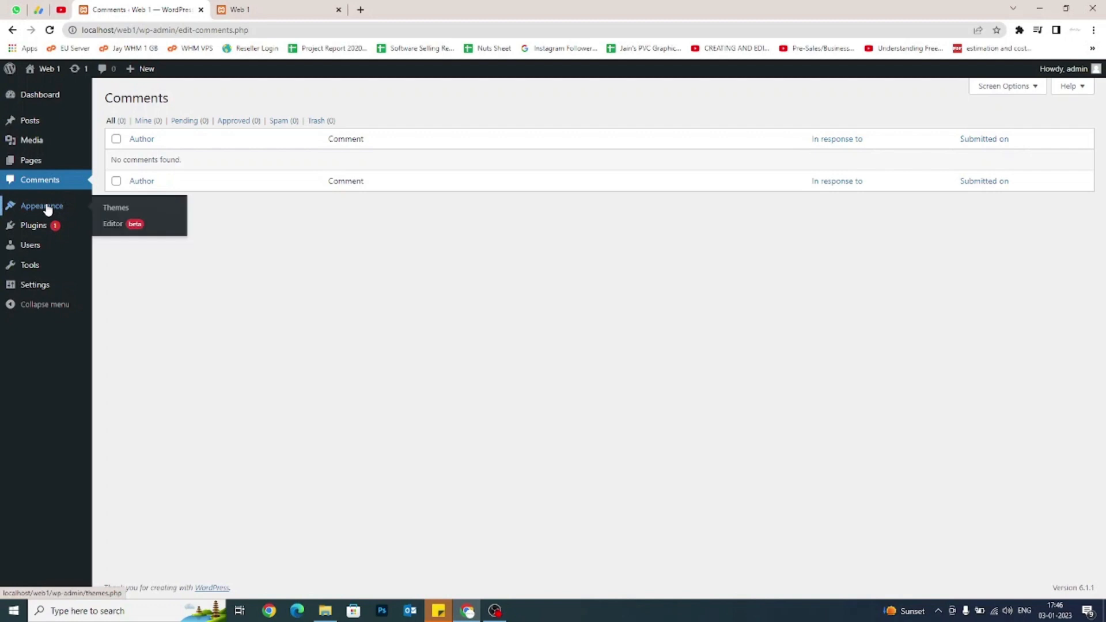
left_click(157, 210)
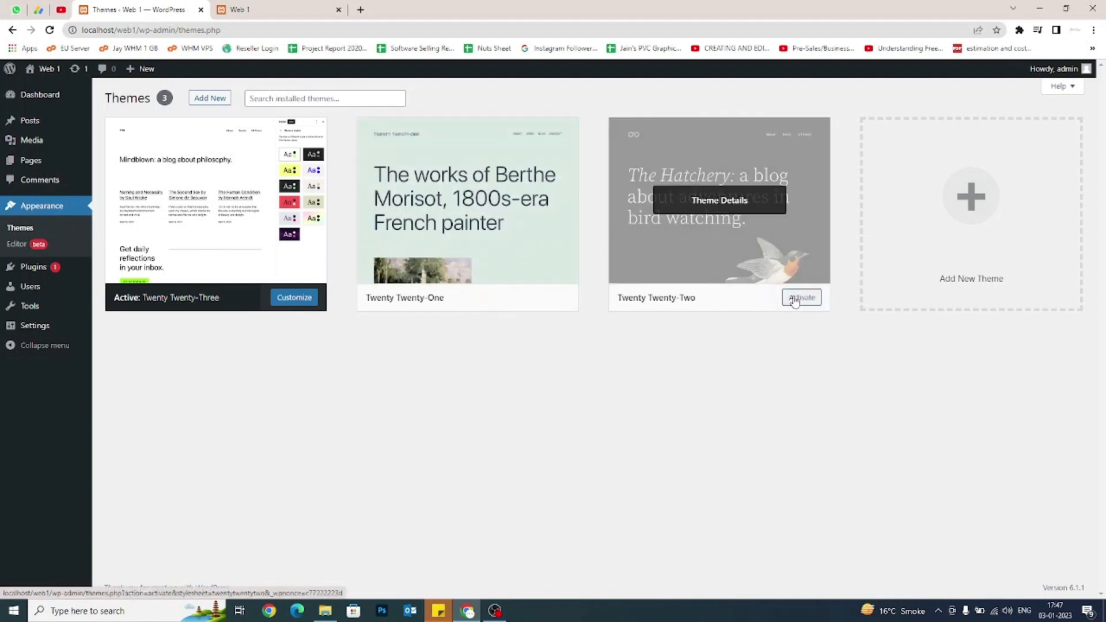
left_click(795, 301)
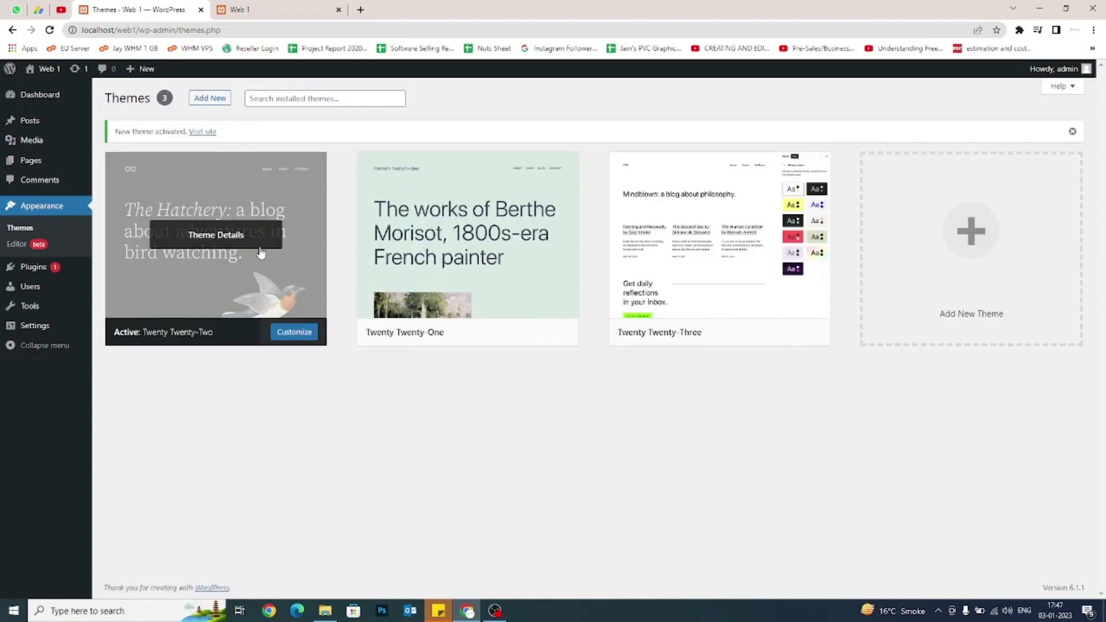
Reload the Web 1 site's front page to view the Twenty Twenty-Two design and return to the Themes page
left_click(239, 10)
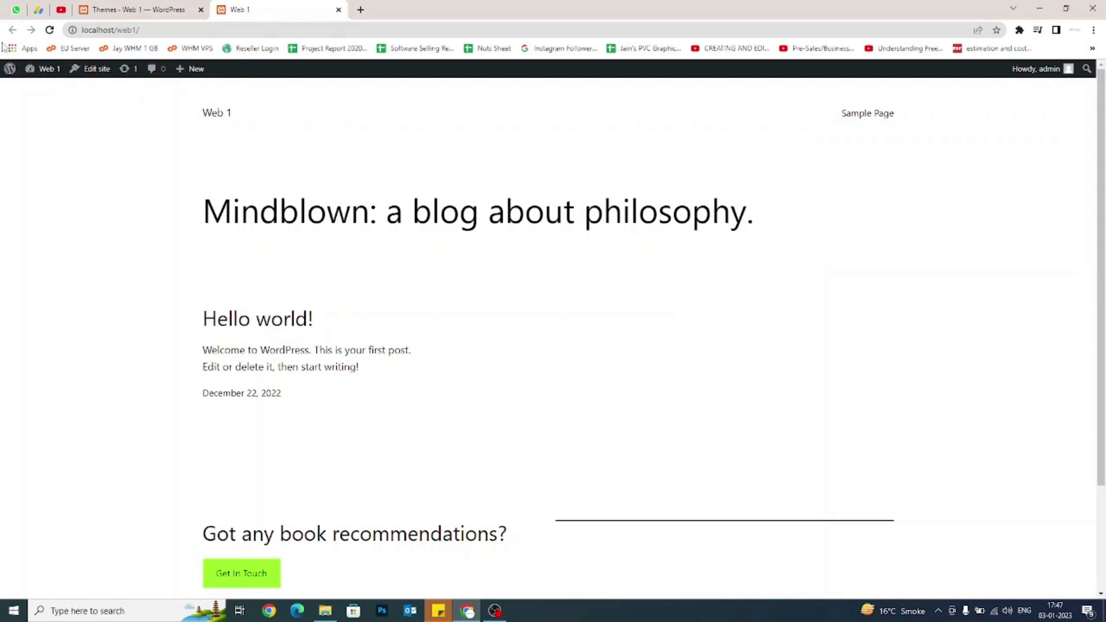
left_click(50, 29)
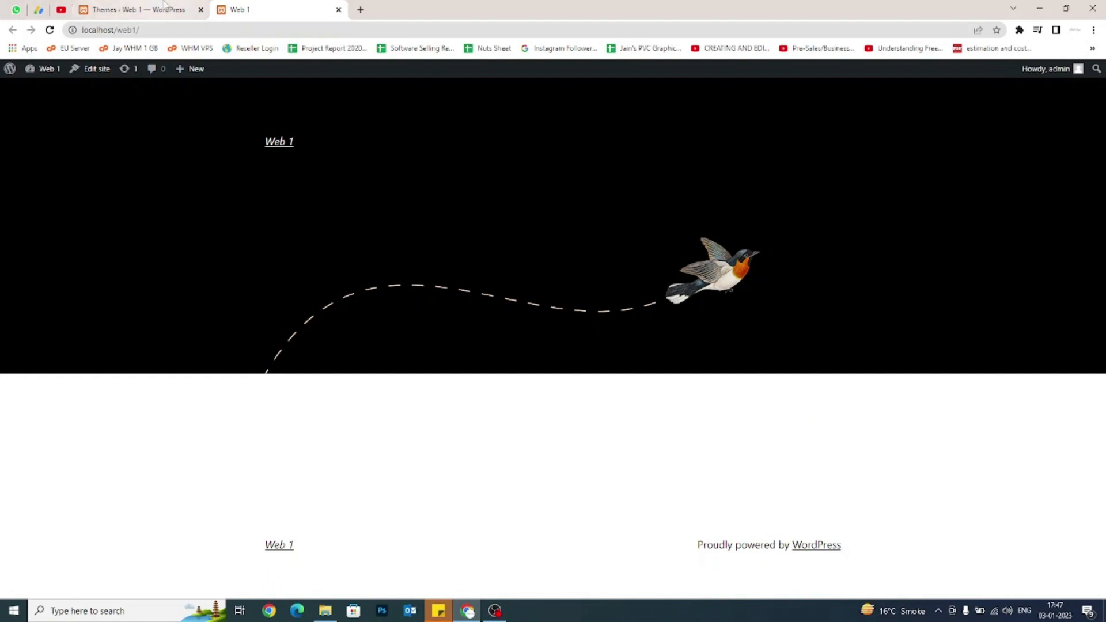
left_click(164, 6)
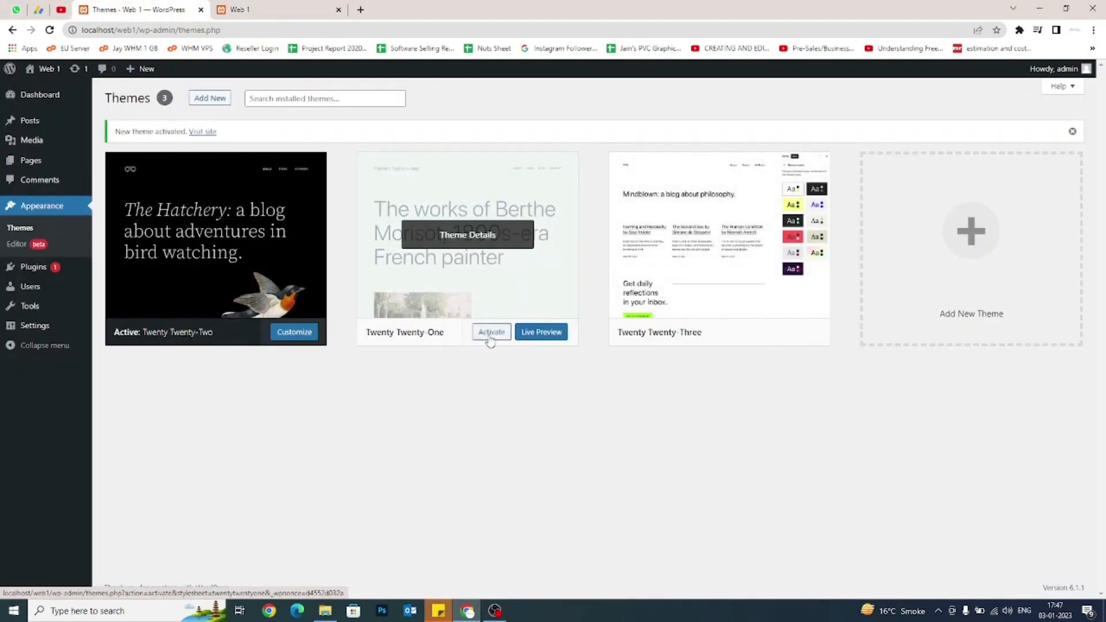
Activate the Twenty Twenty-One theme and reload the Web 1 front page to check its design
left_click(491, 334)
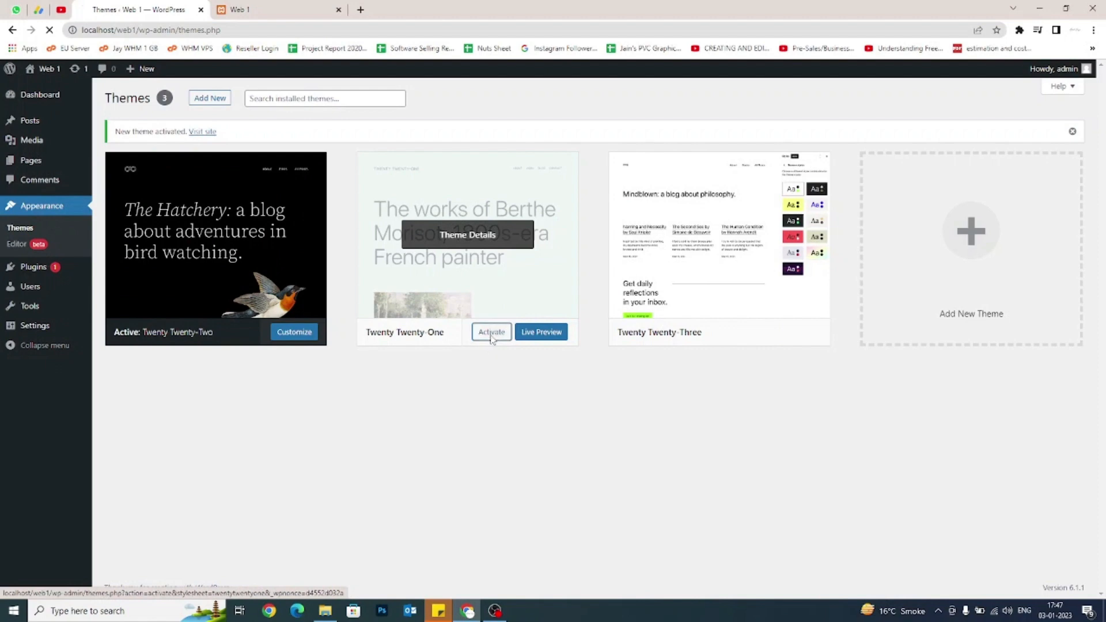
left_click(307, 7)
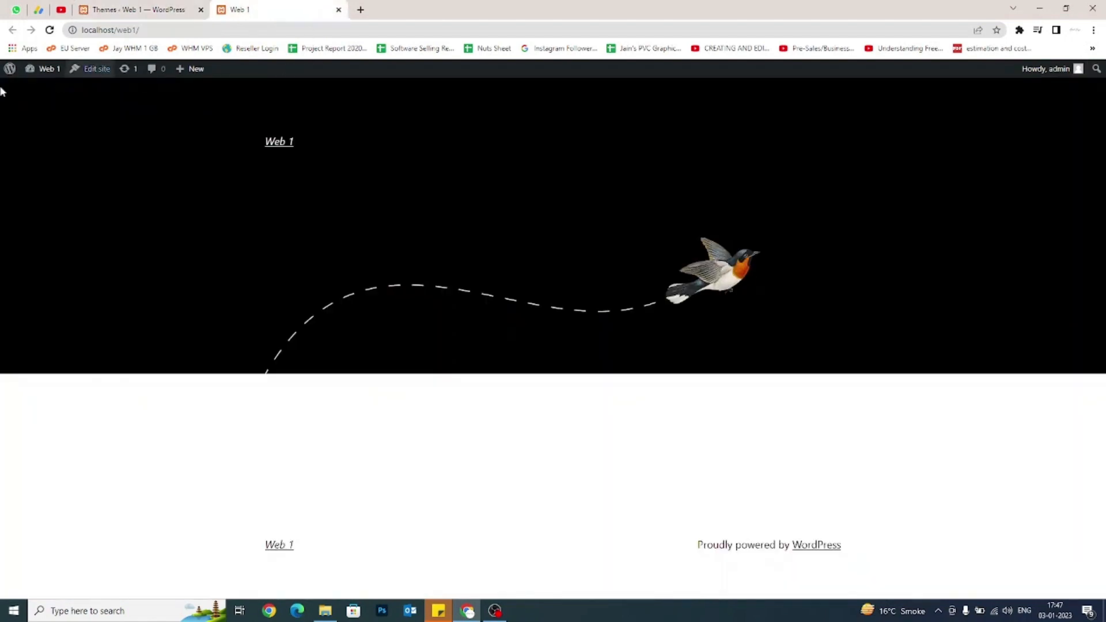
left_click(55, 33)
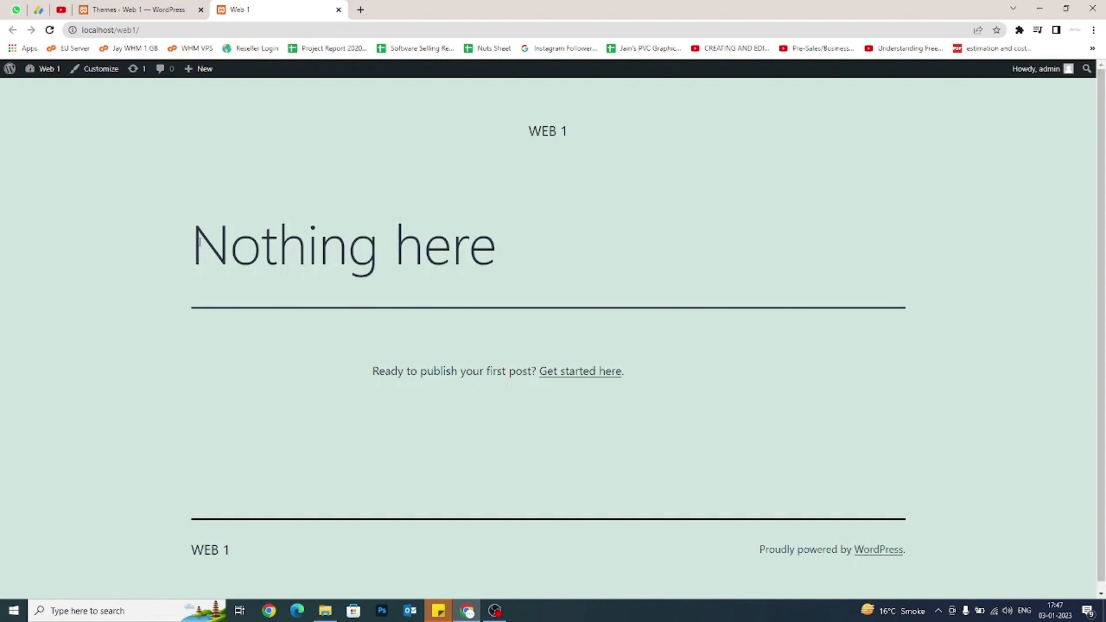
left_click(136, 10)
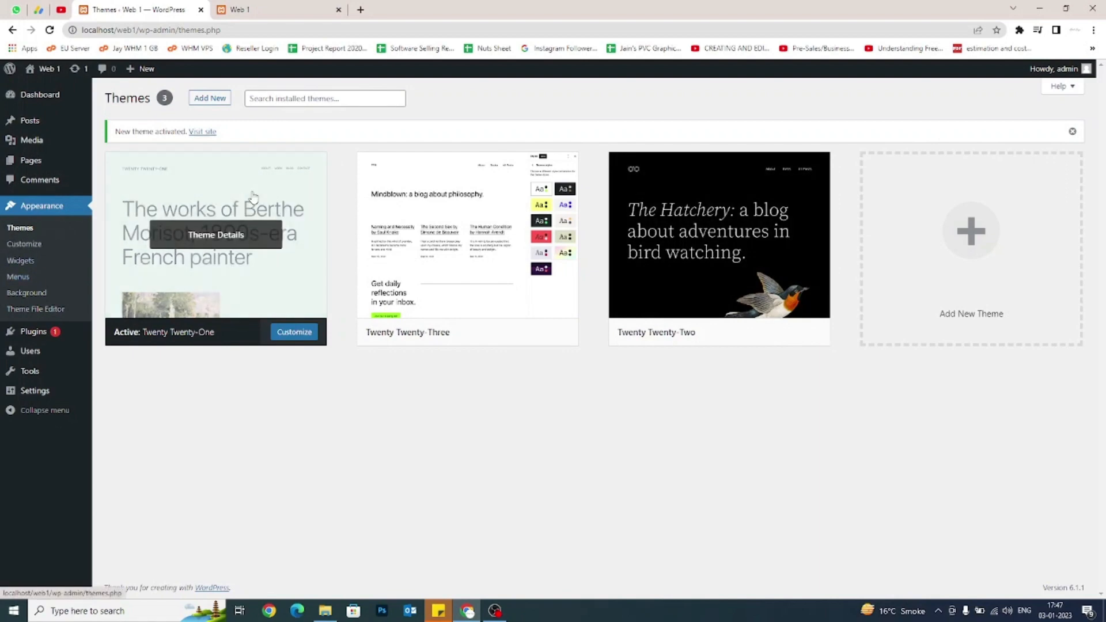
Open the page for adding new themes and browse the popular themes
left_click(212, 101)
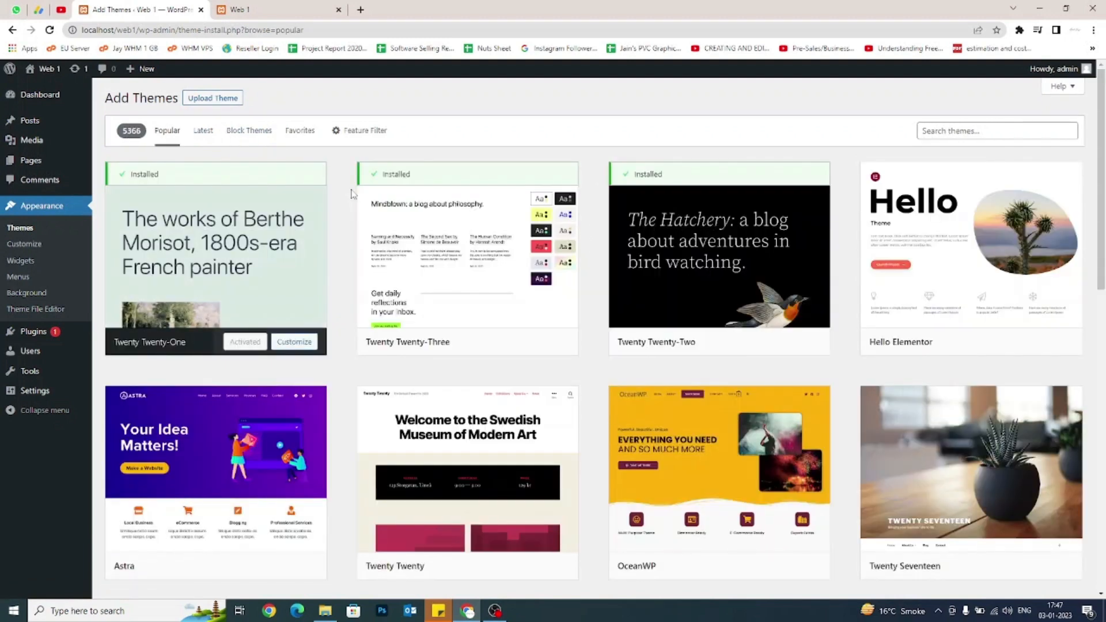
scroll(352, 193, "down", 2)
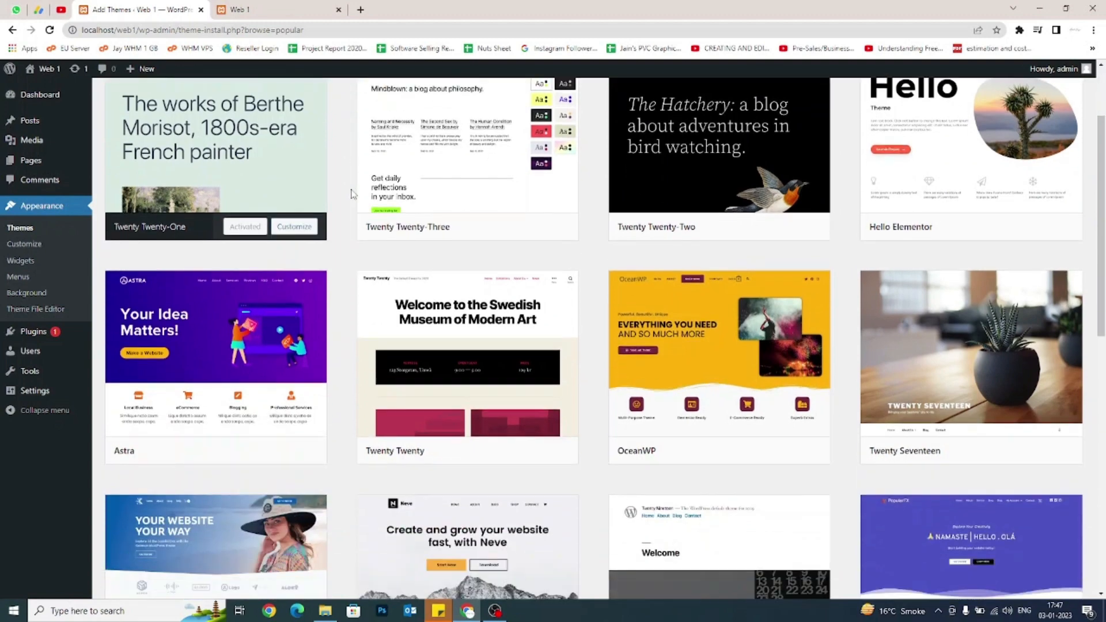
scroll(352, 193, "up", 2)
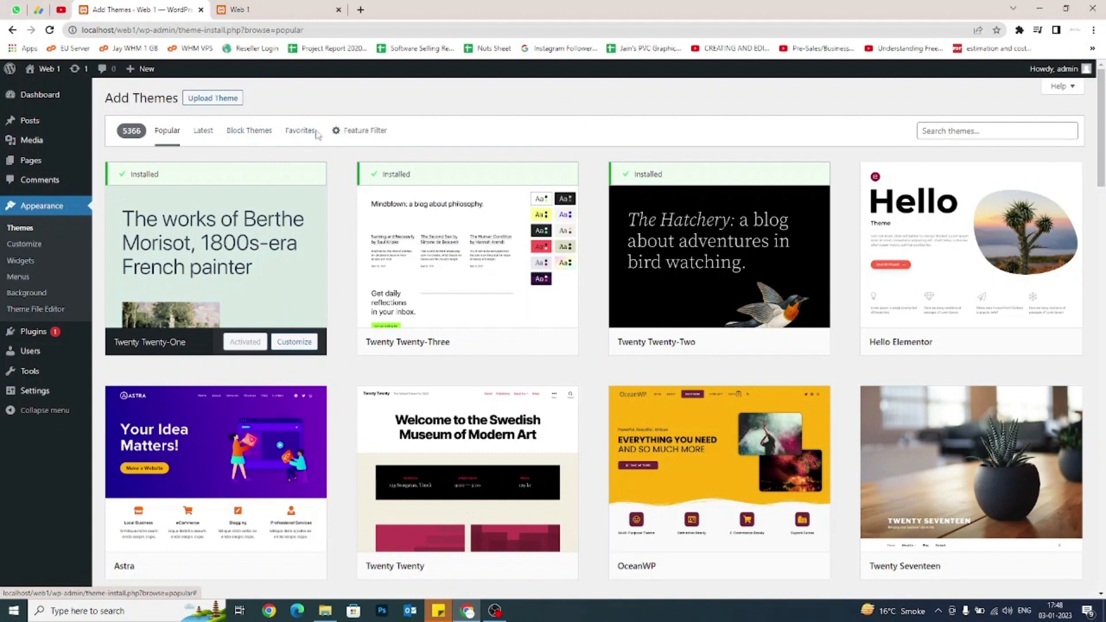
Filter the available themes by the E-Commerce subject using the feature filter
left_click(350, 131)
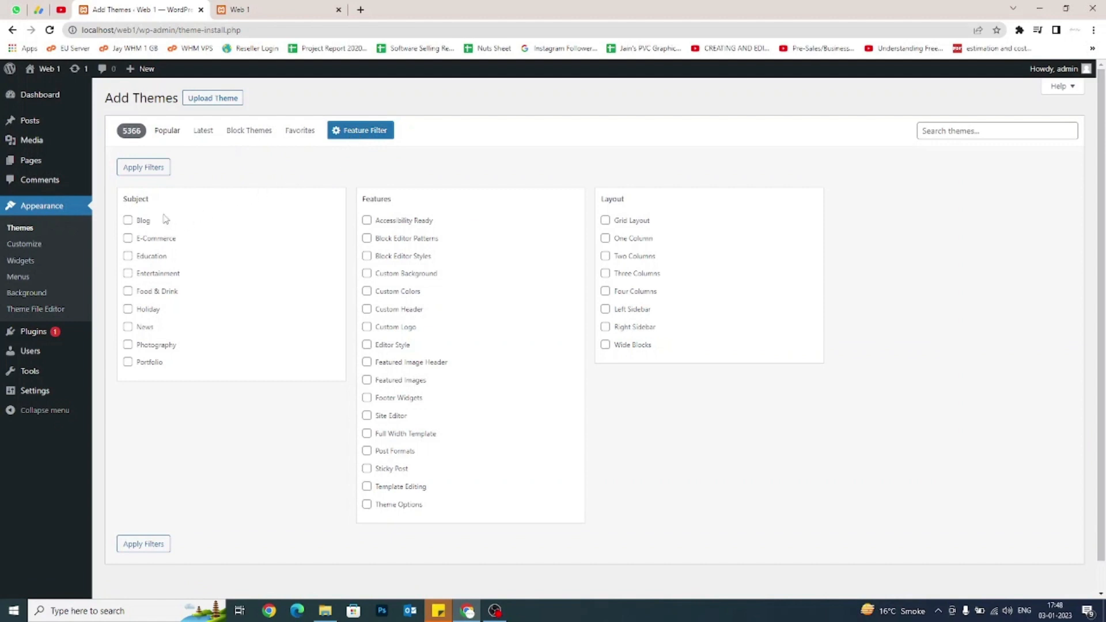
left_click(148, 240)
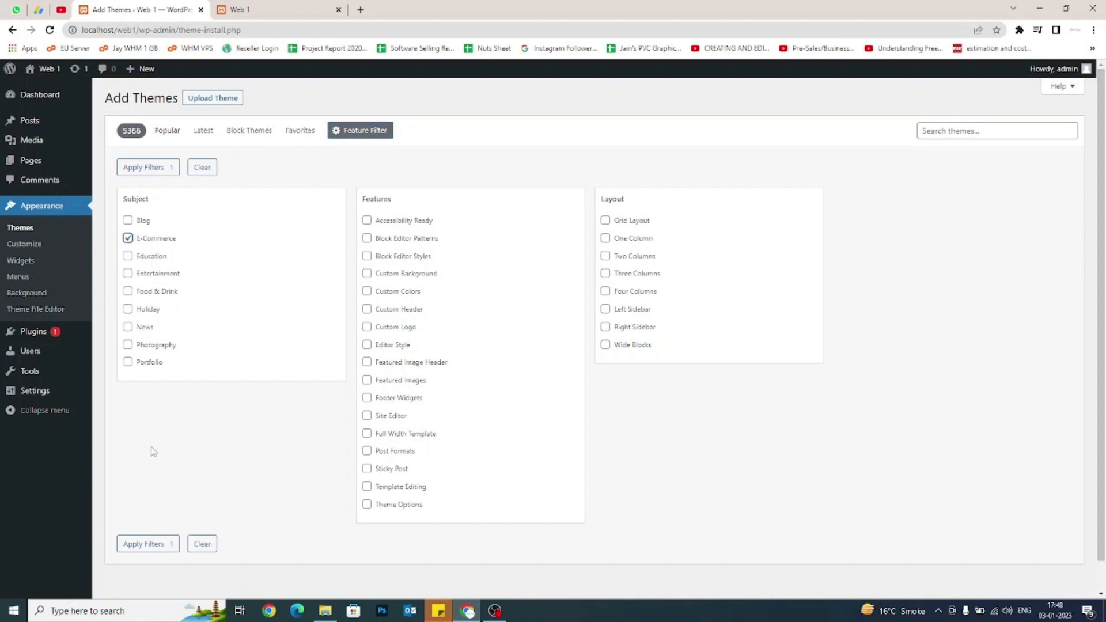
left_click(147, 544)
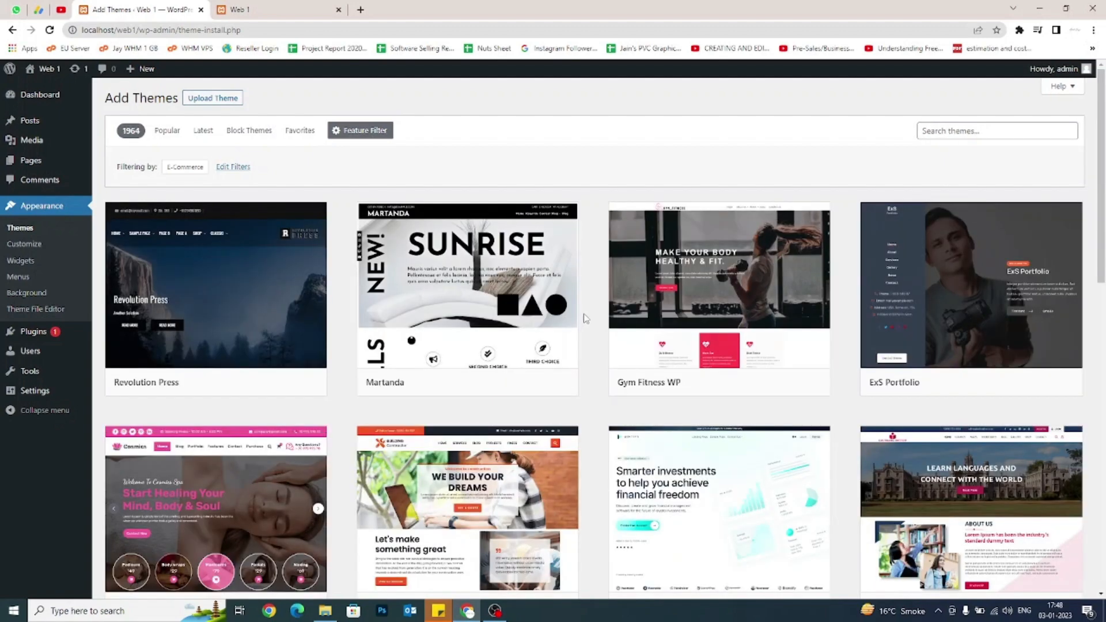
Browse the filtered E-Commerce themes, examining designs such as Shopient and their install and preview options
scroll(593, 315, "down", 1)
scroll(593, 316, "down", 7)
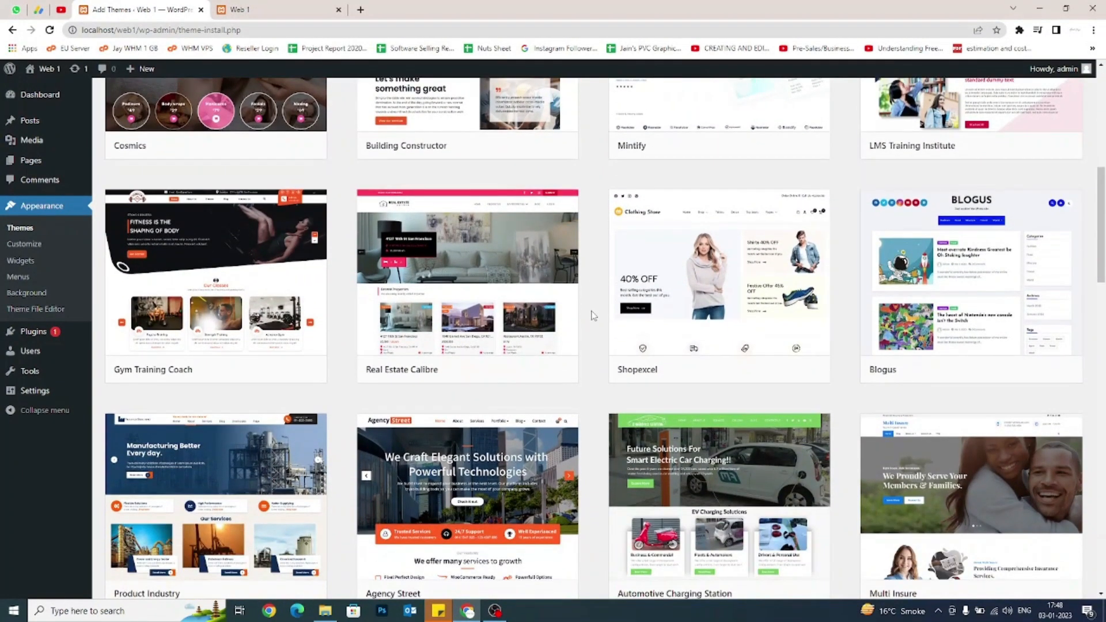
scroll(593, 316, "down", 4)
scroll(594, 315, "down", 9)
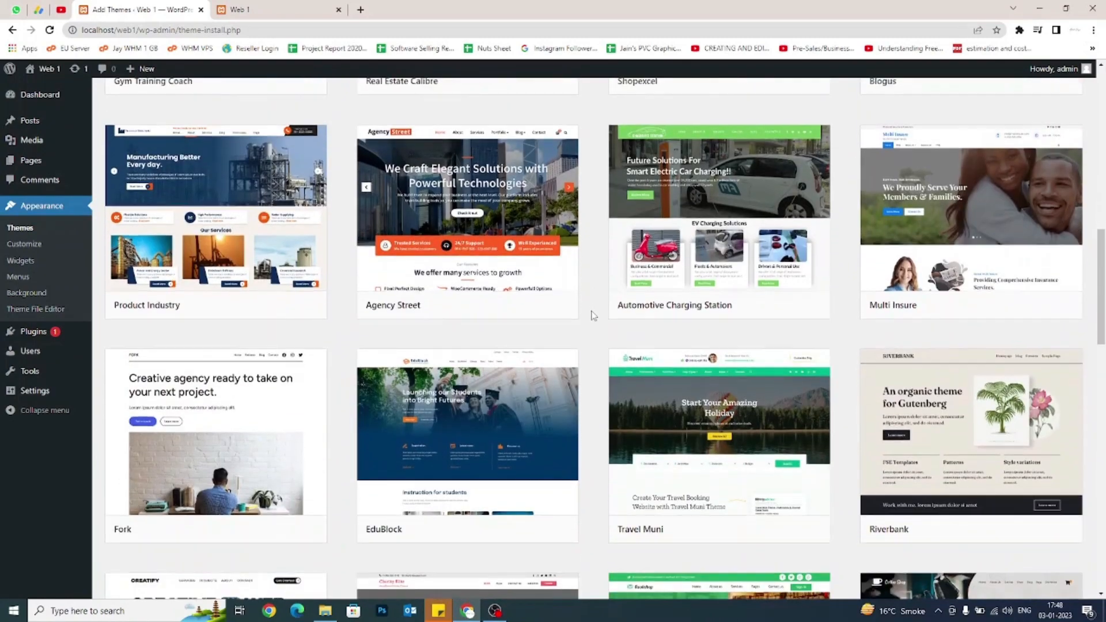
scroll(593, 316, "down", 10)
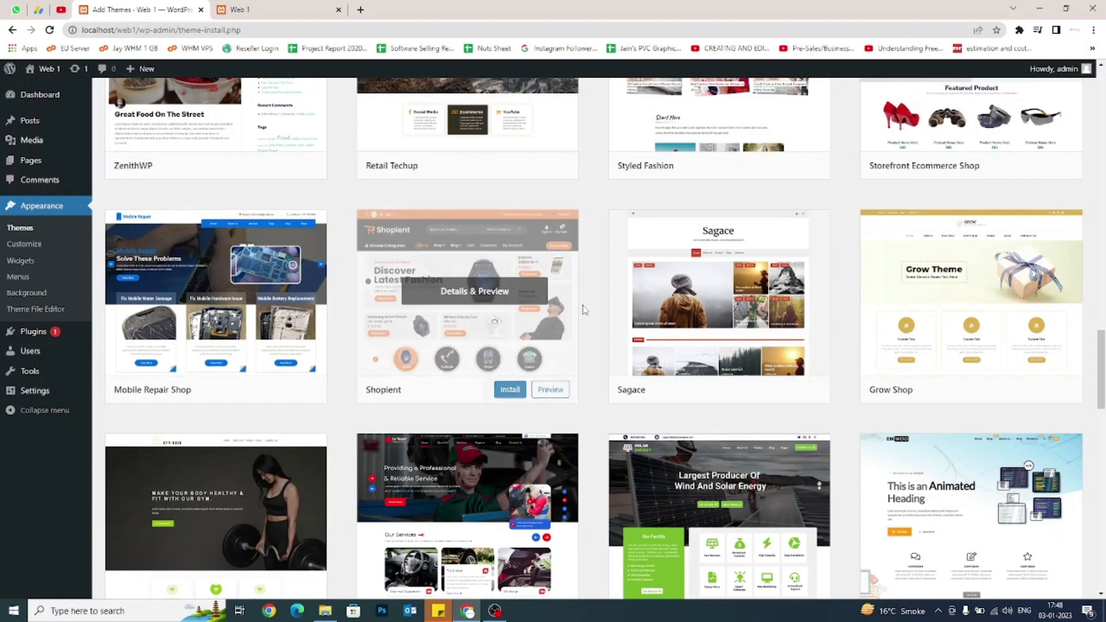
scroll(586, 317, "down", 1)
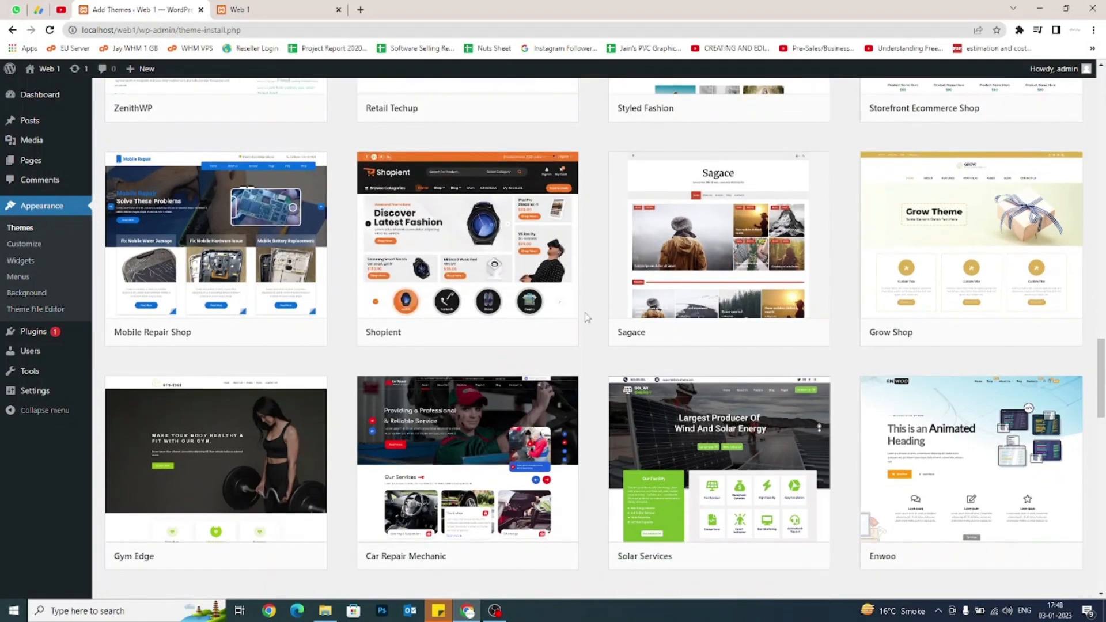
mouse_move(543, 306)
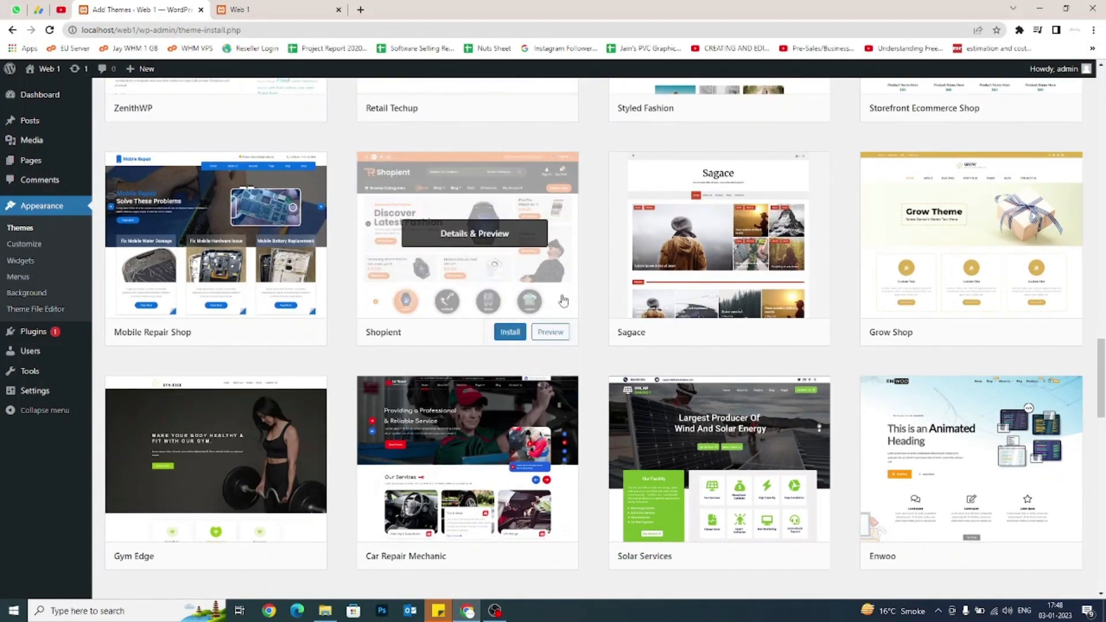
scroll(577, 281, "up", 6)
scroll(578, 281, "down", 6)
left_click(524, 328)
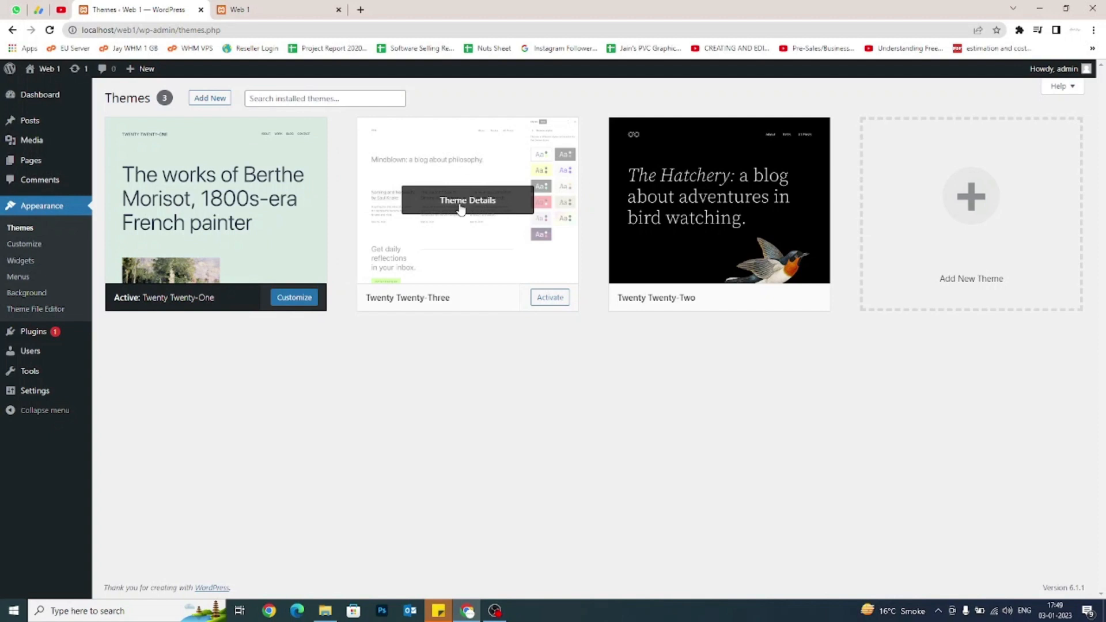
Open the Twenty Twenty-Three theme's details and delete the theme
left_click(461, 208)
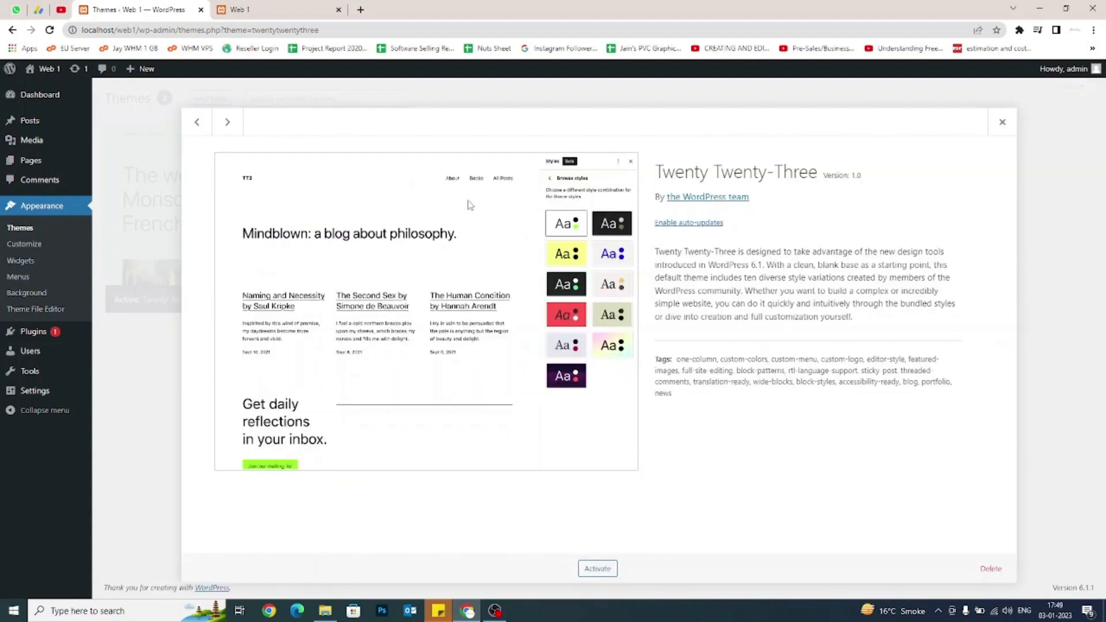
left_click(1009, 124)
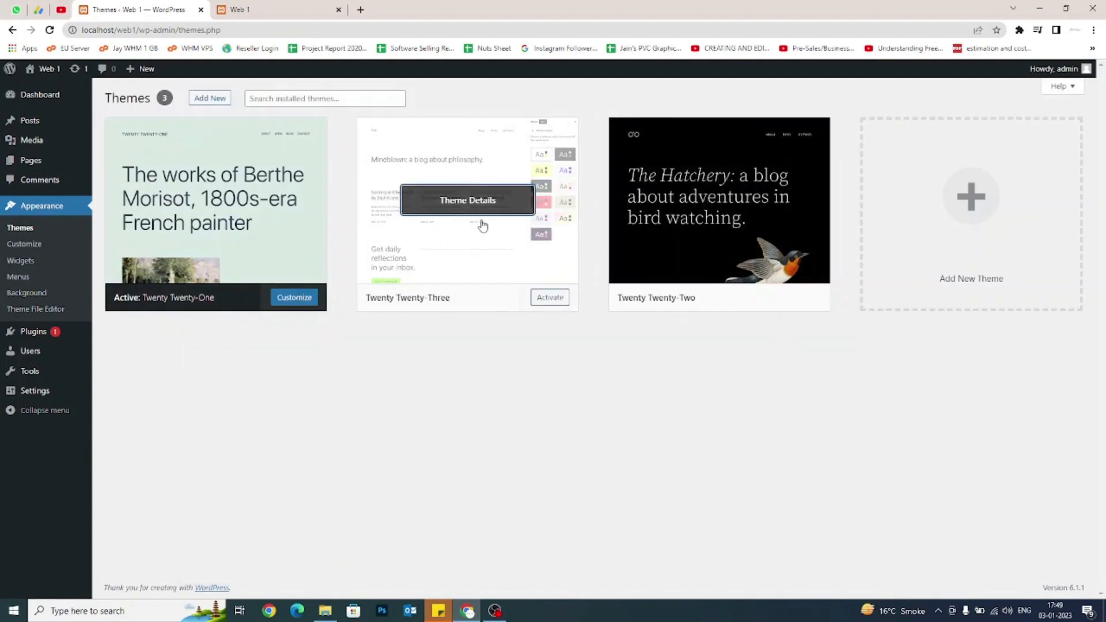
left_click(482, 229)
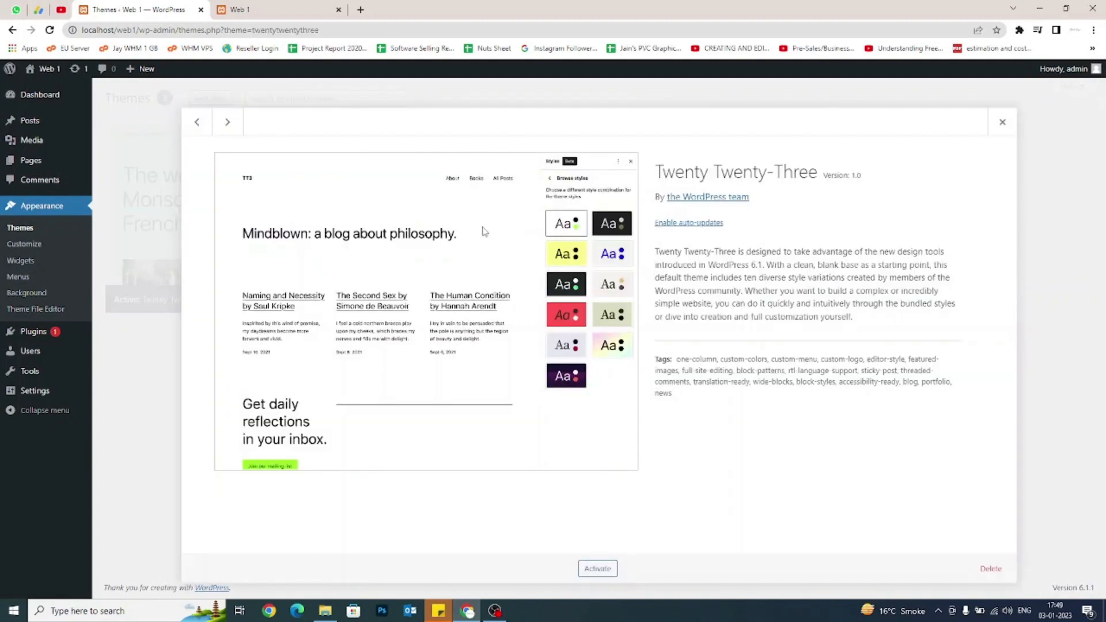
left_click(990, 568)
left_click(602, 118)
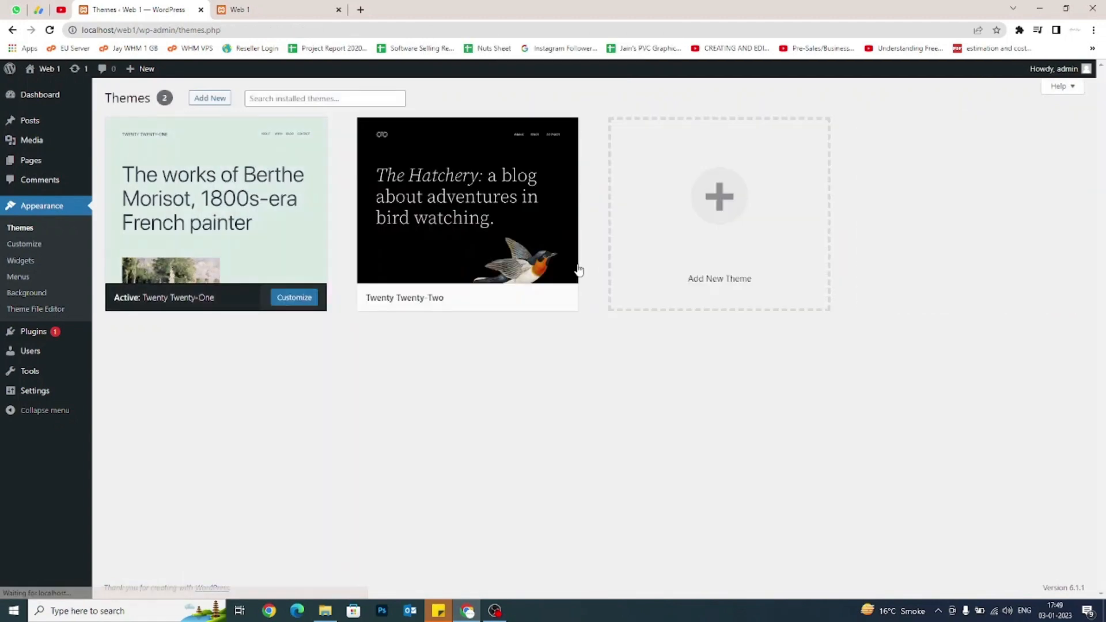
Delete the inactive Twenty Twenty-Two theme from its details view
left_click(576, 270)
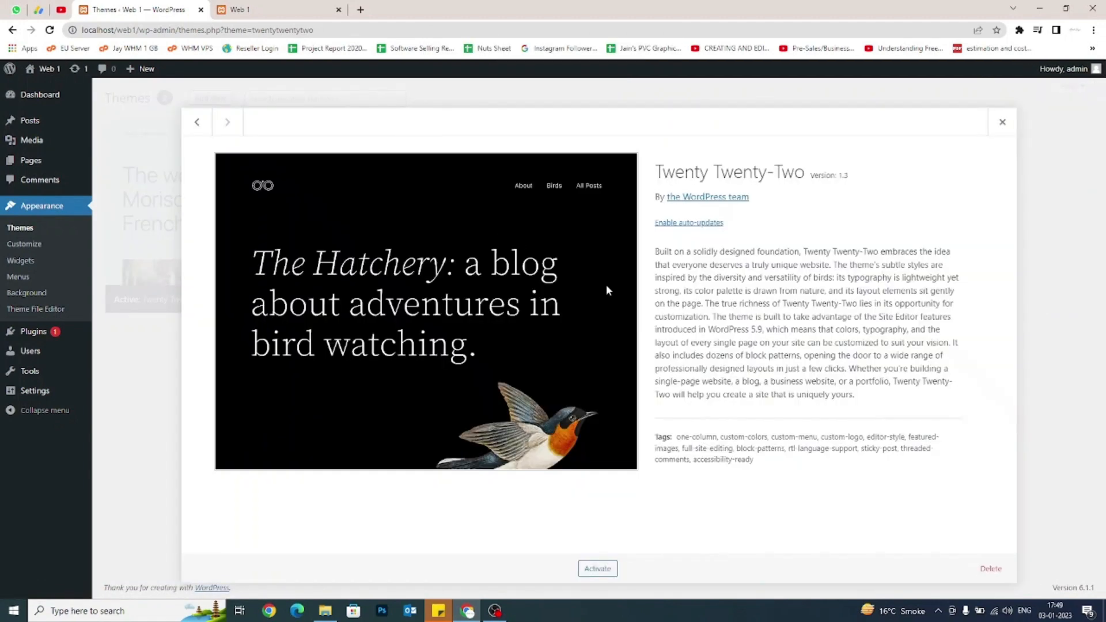
left_click(990, 568)
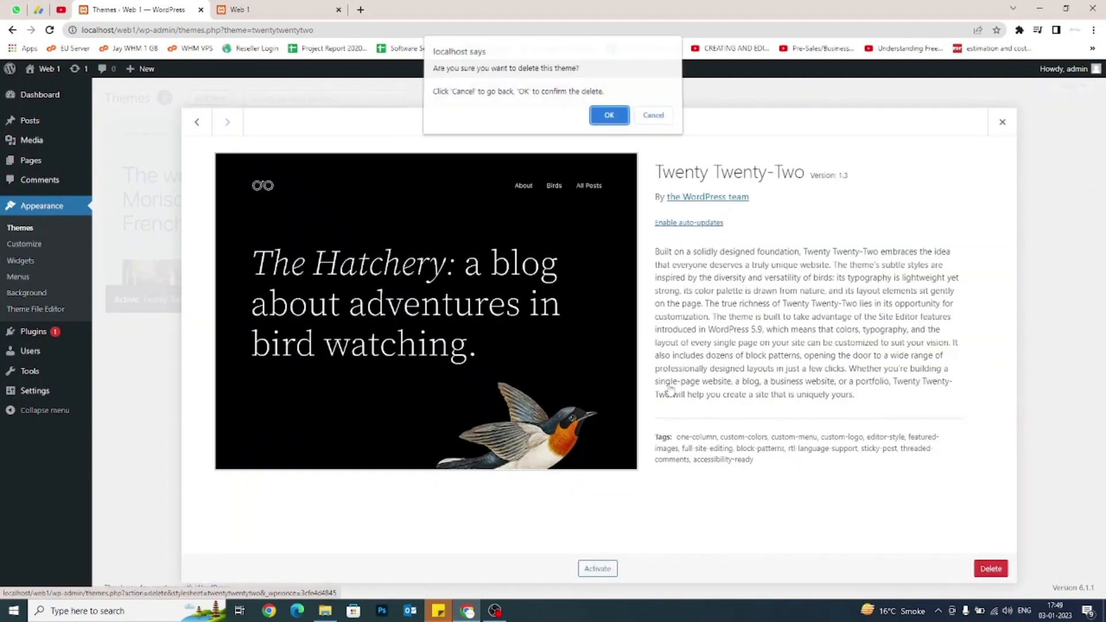
left_click(605, 115)
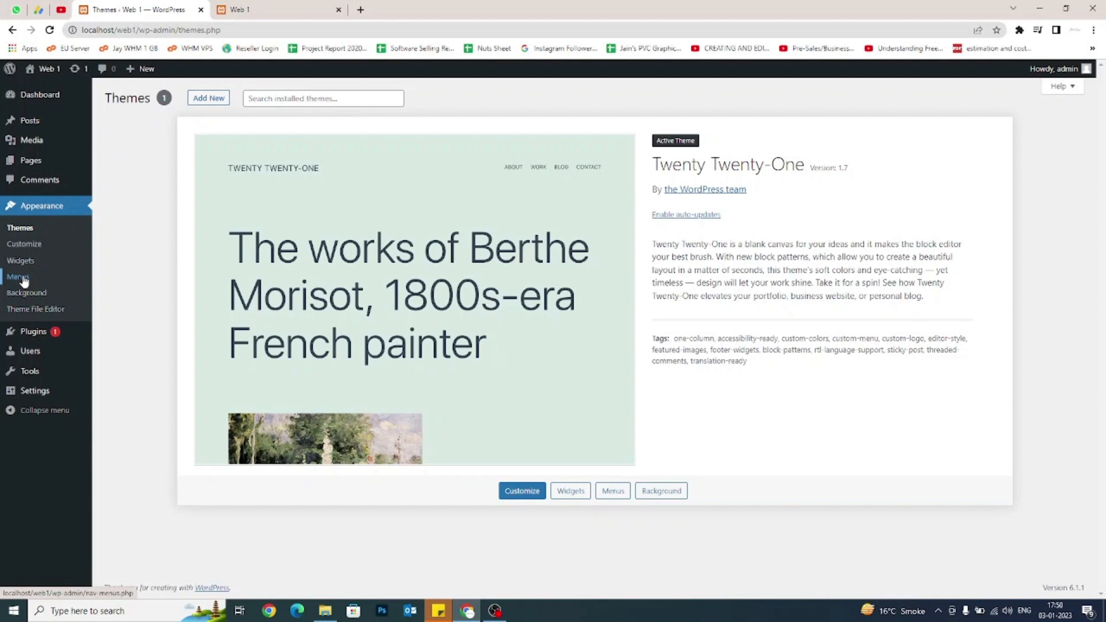
Open the personal portfolio website in a new browser tab to view its header menu, and return to the Themes page
left_click(360, 10)
type("ankit")
key("Return")
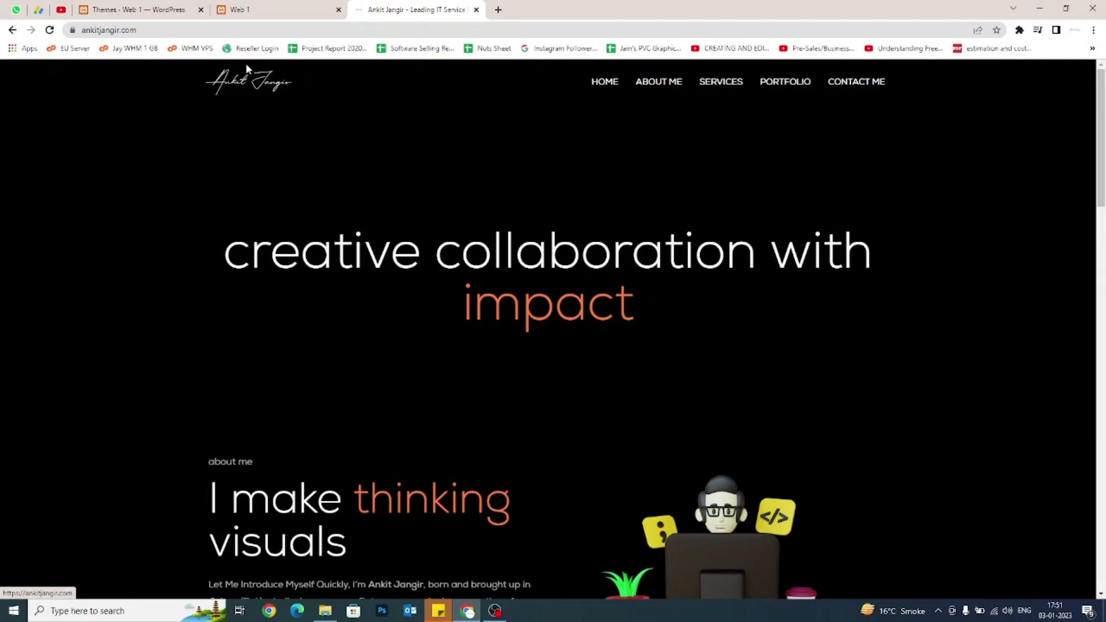
left_click(149, 6)
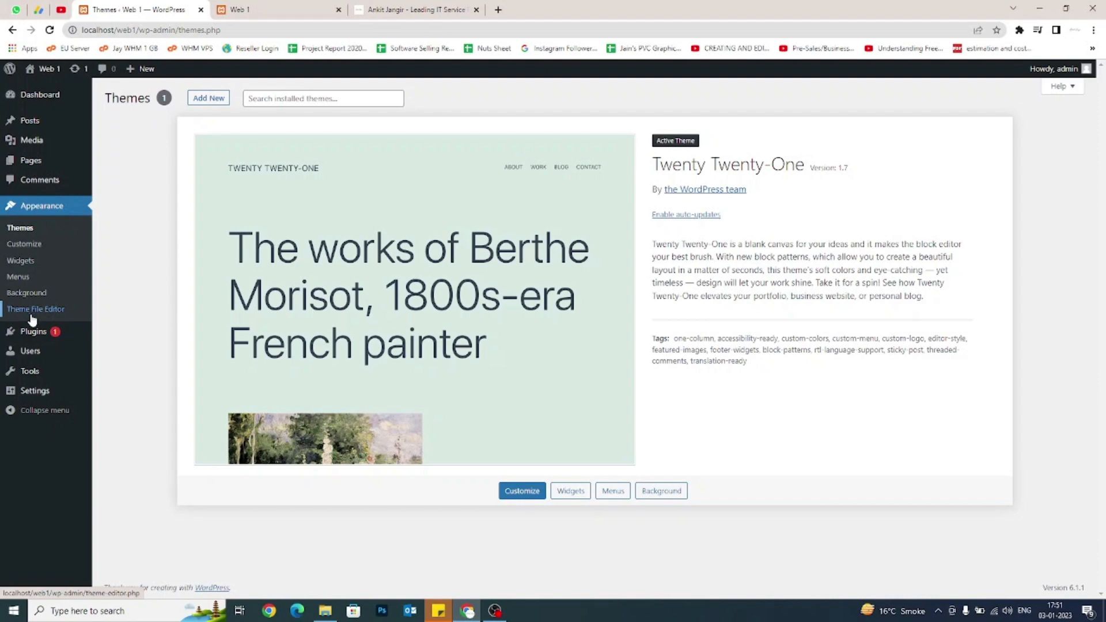
Open the Installed Plugins page and examine the list of installed plugins
mouse_move(38, 339)
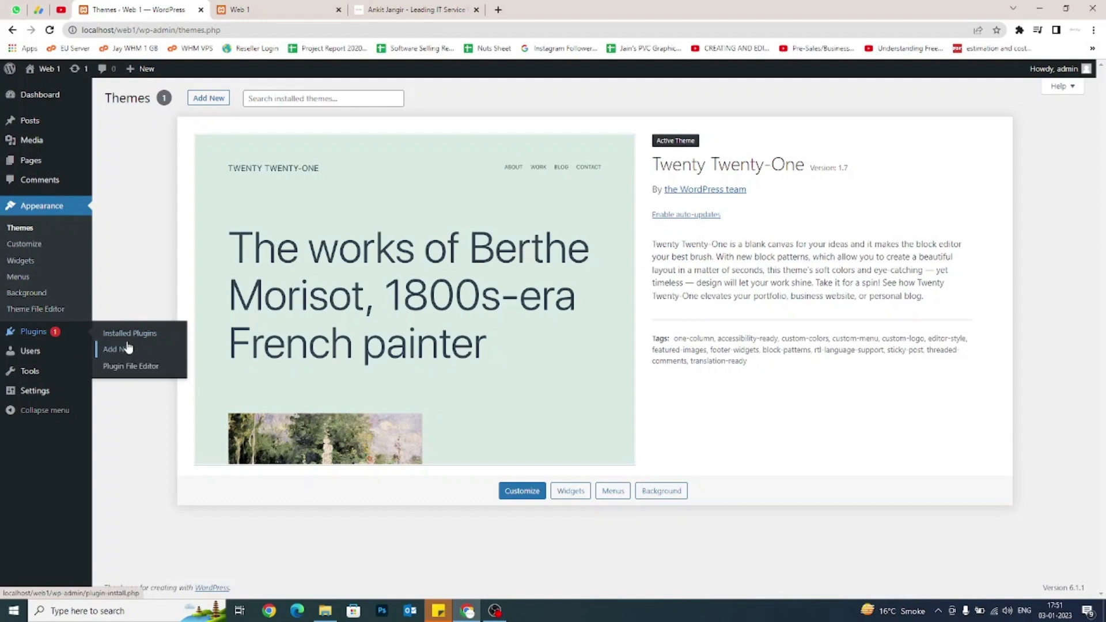
left_click(124, 335)
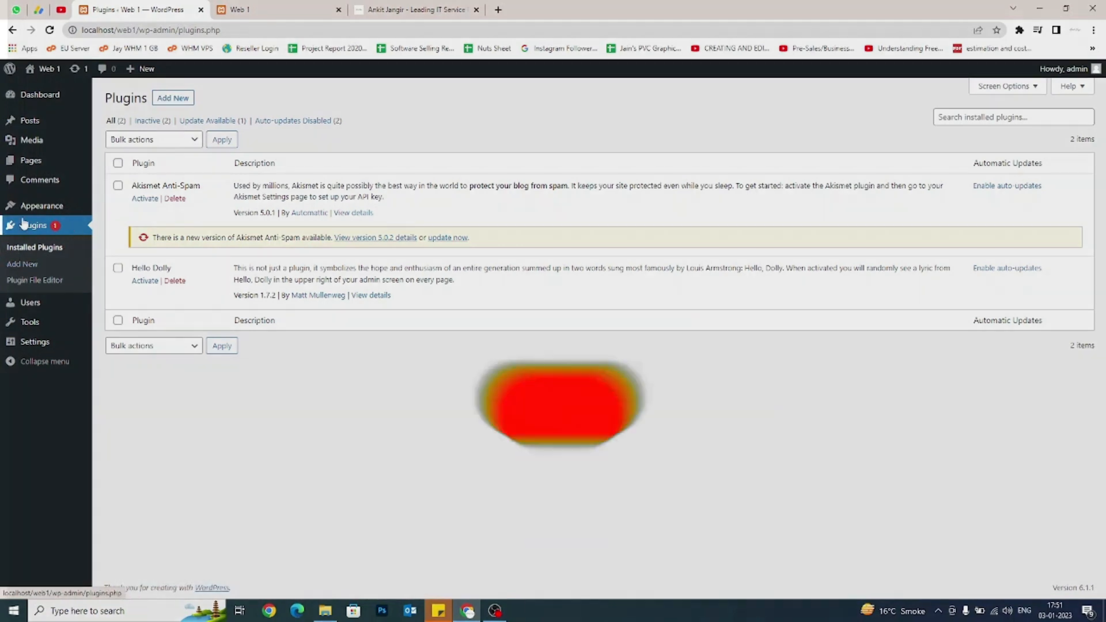
mouse_move(25, 214)
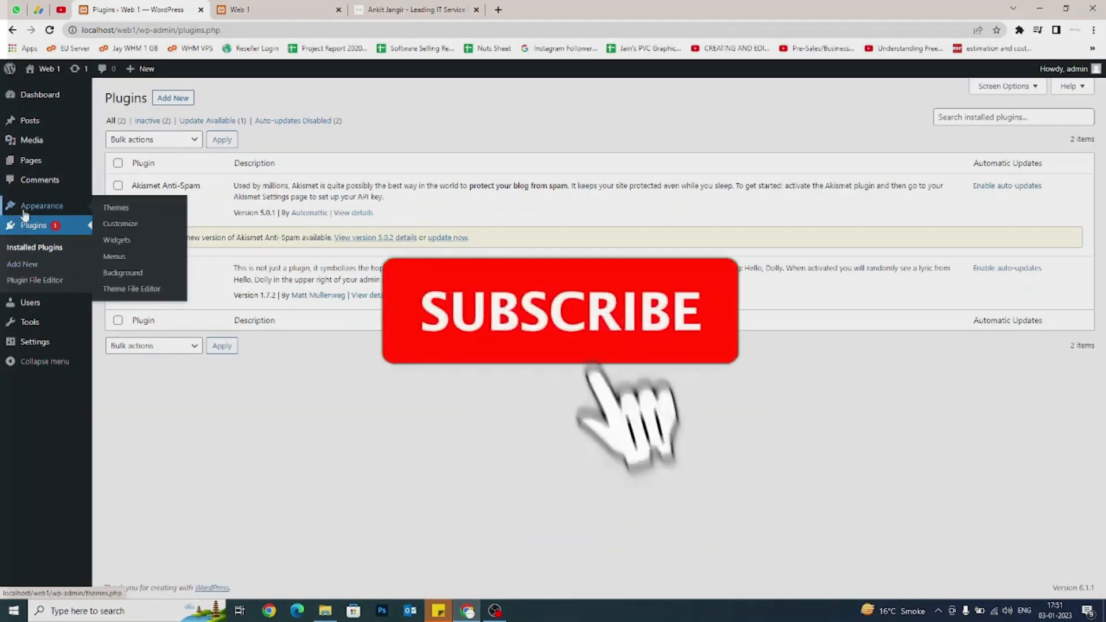
Open the page for adding plugins and browse the featured plugins
left_click(37, 267)
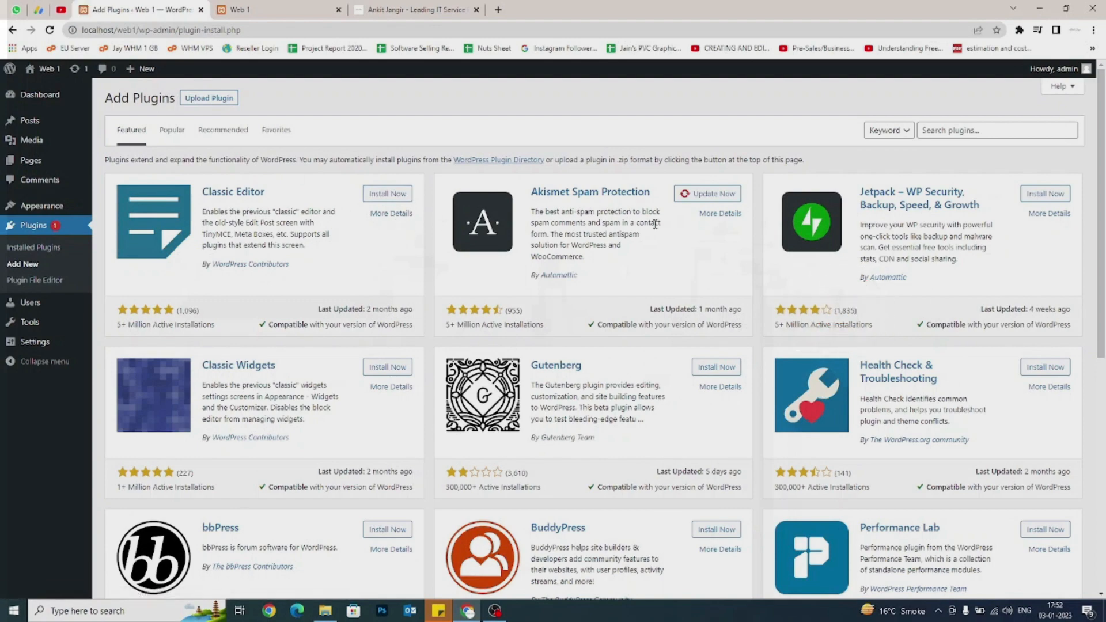
scroll(654, 225, "down", 1)
scroll(655, 224, "down", 7)
scroll(655, 224, "up", 8)
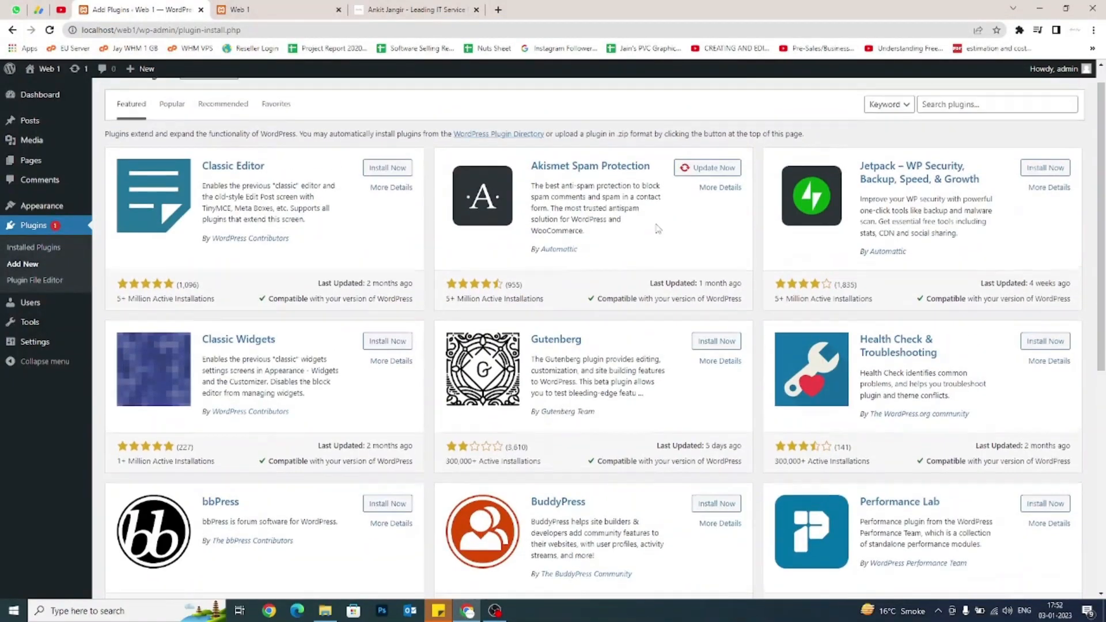
Search the plugin directory for "elementor", then install and activate Elementor Website Builder, dismissing its setup wizard
left_click(950, 131)
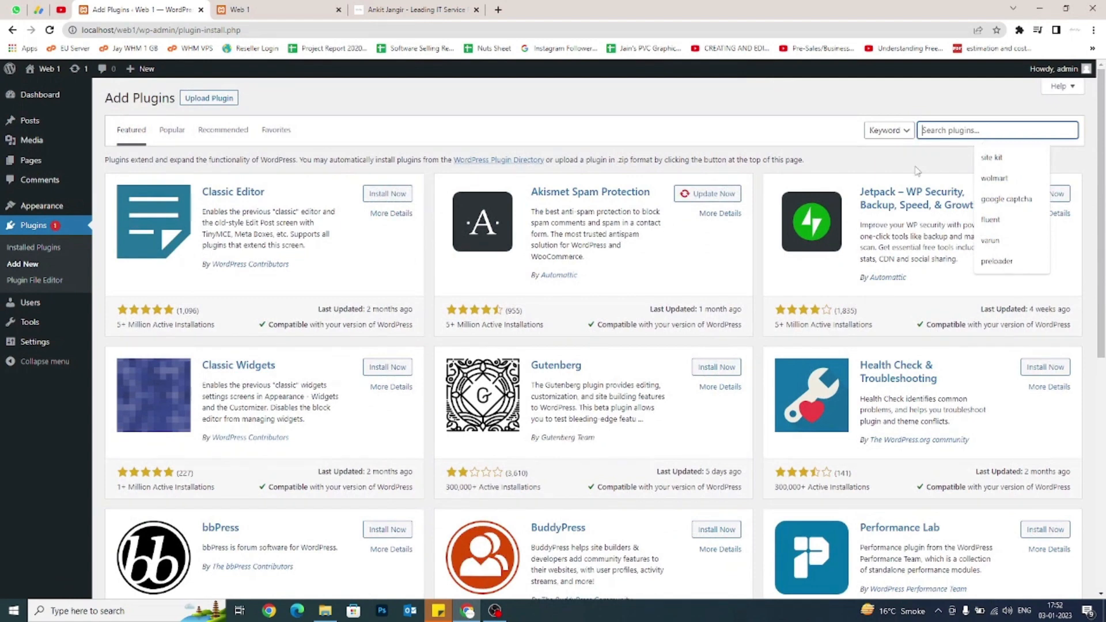
type("elementor")
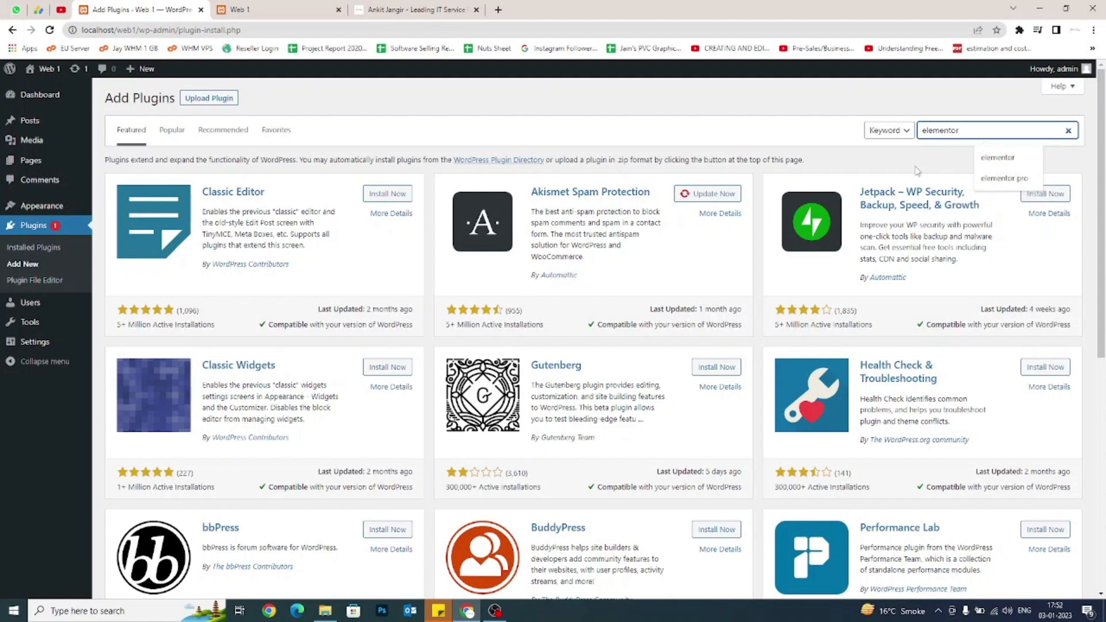
key("Return")
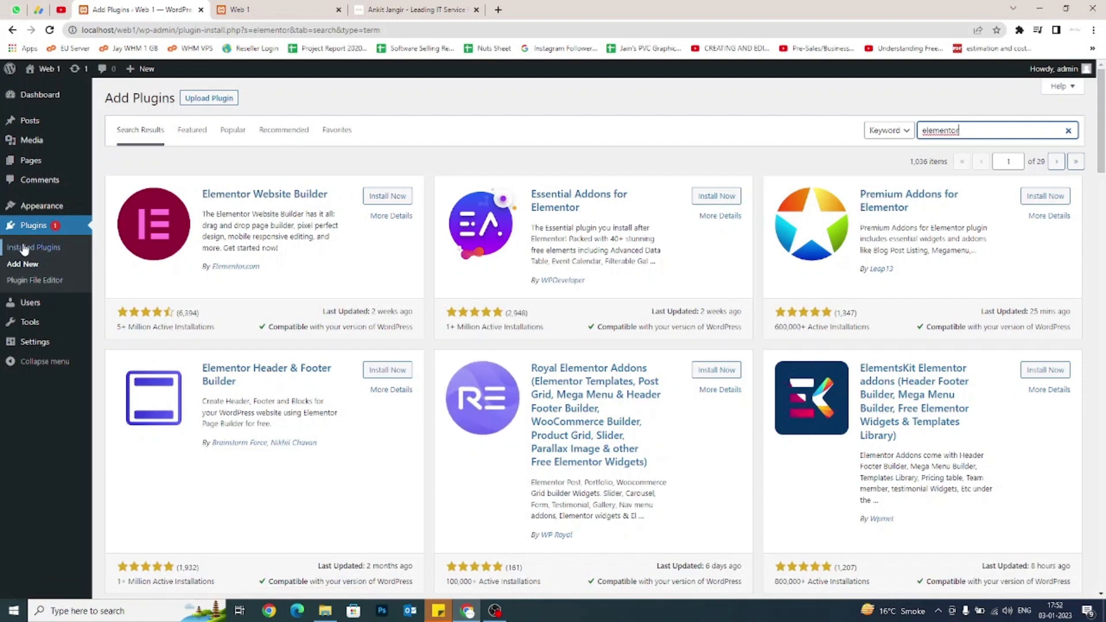
left_click(397, 196)
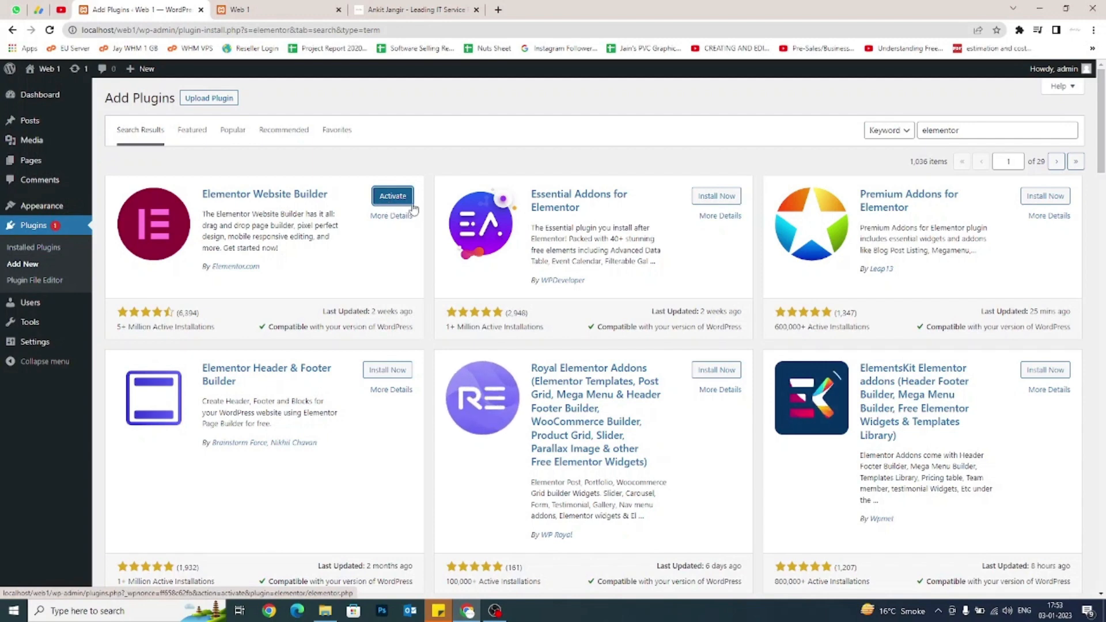
left_click(408, 201)
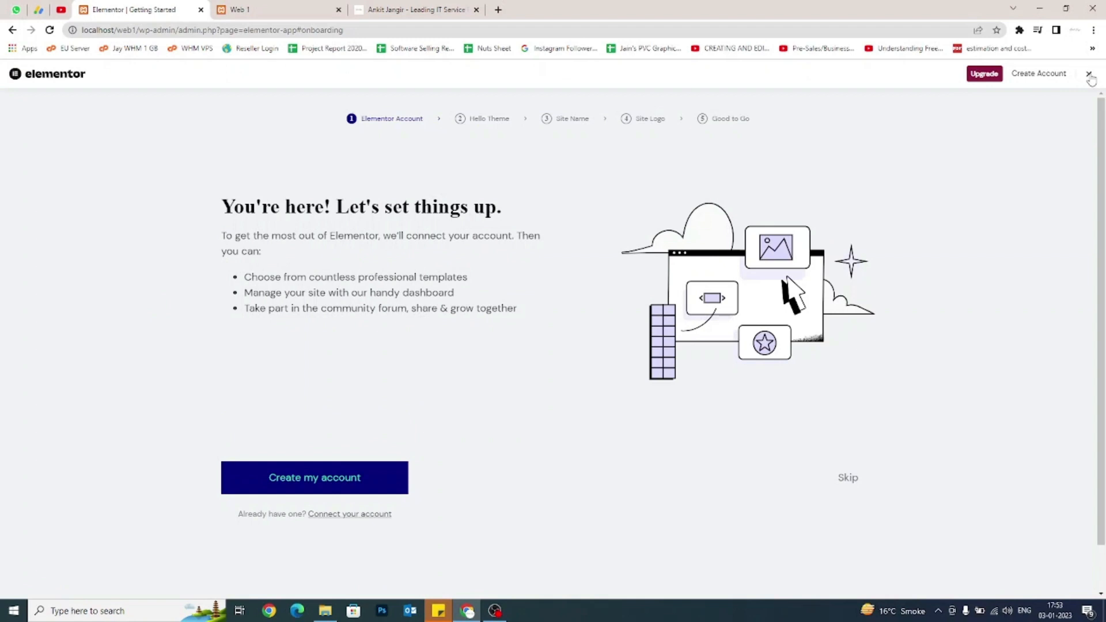
left_click(1089, 74)
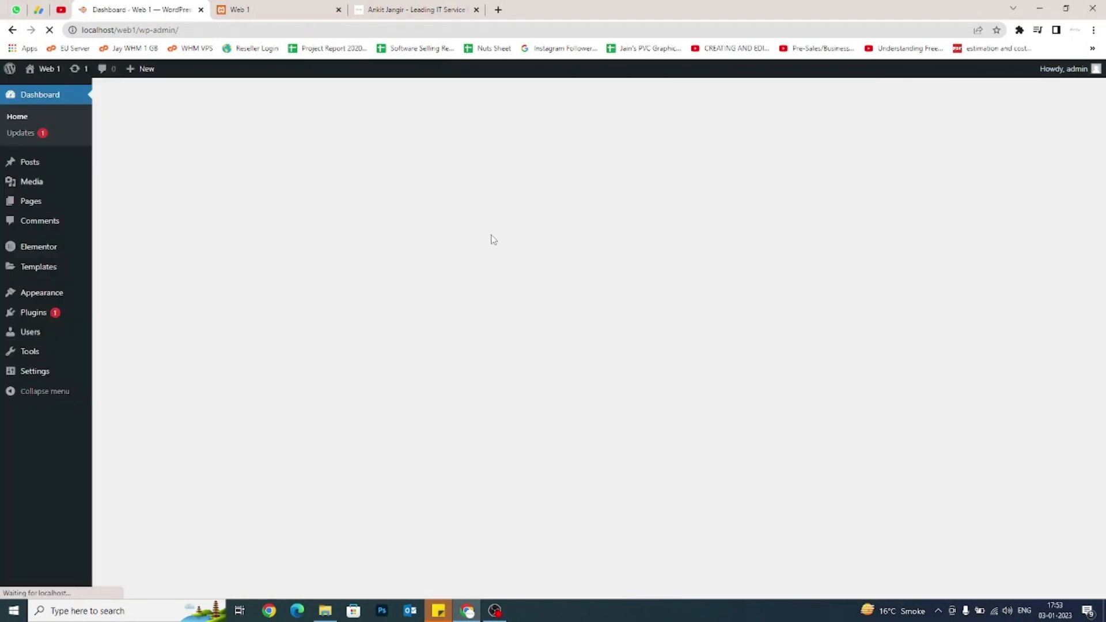
Deactivate the Elementor plugin from the list of installed plugins, skipping the feedback form
left_click(33, 312)
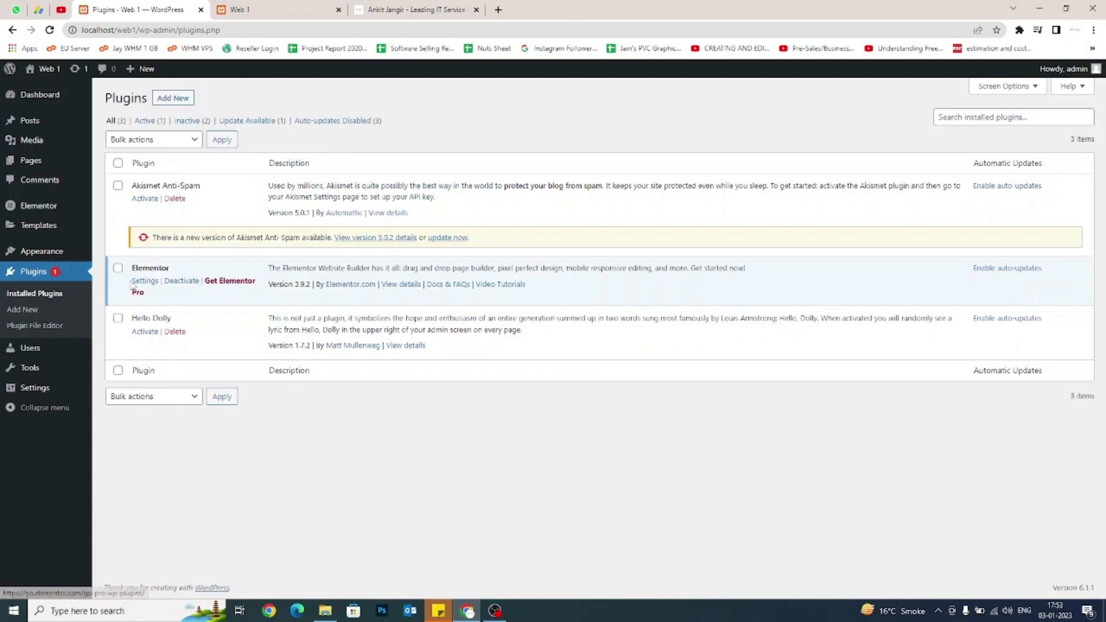
left_click_drag(195, 271, 136, 262)
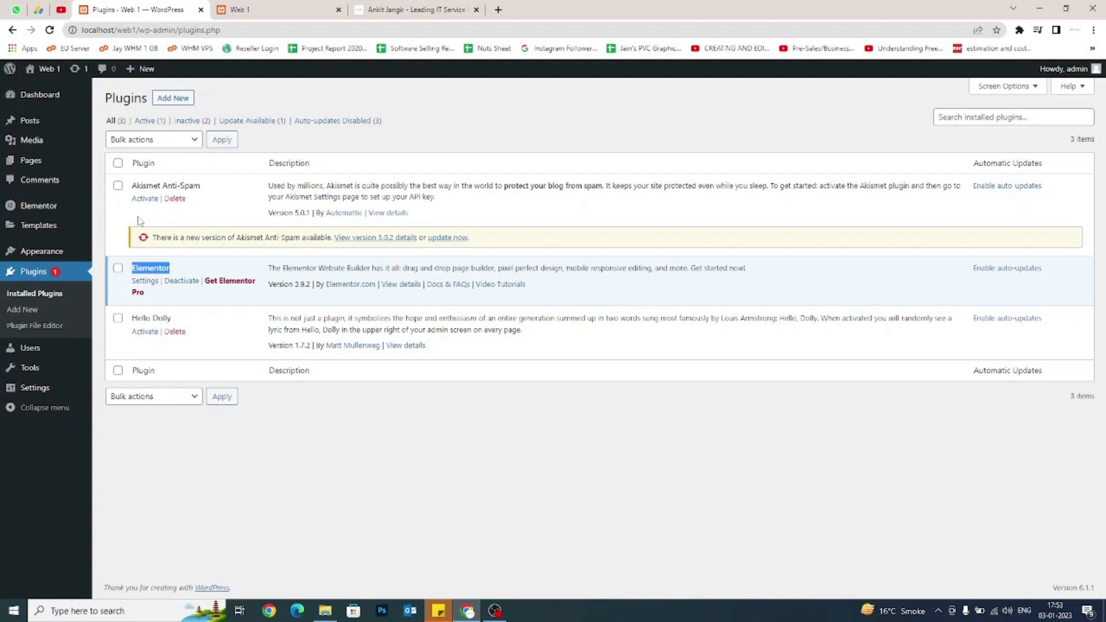
left_click(177, 272)
left_click(180, 282)
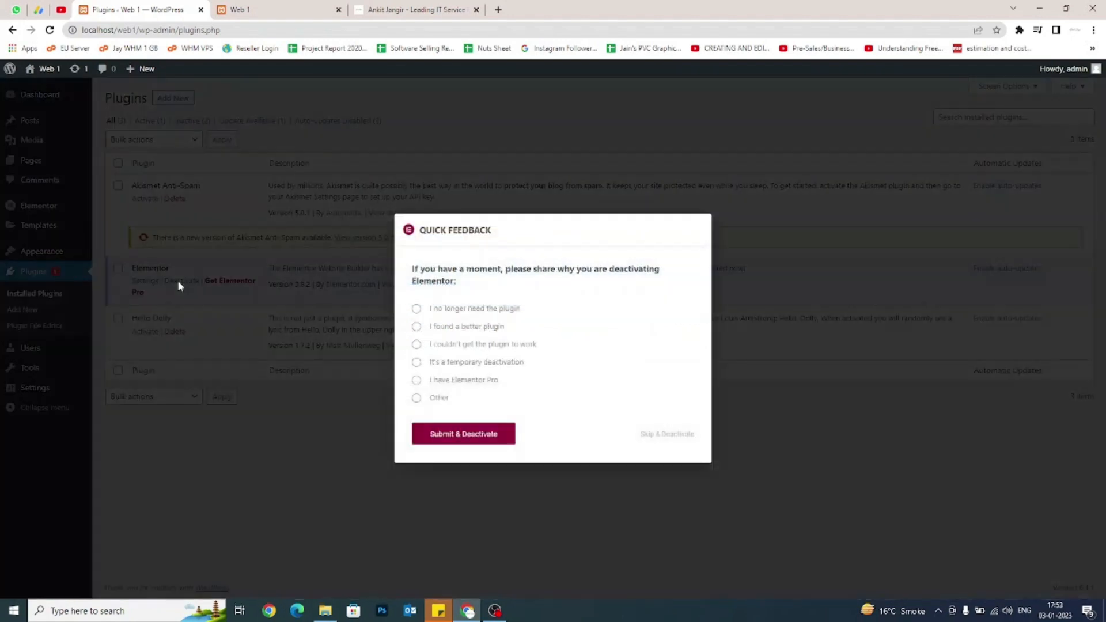
left_click(667, 434)
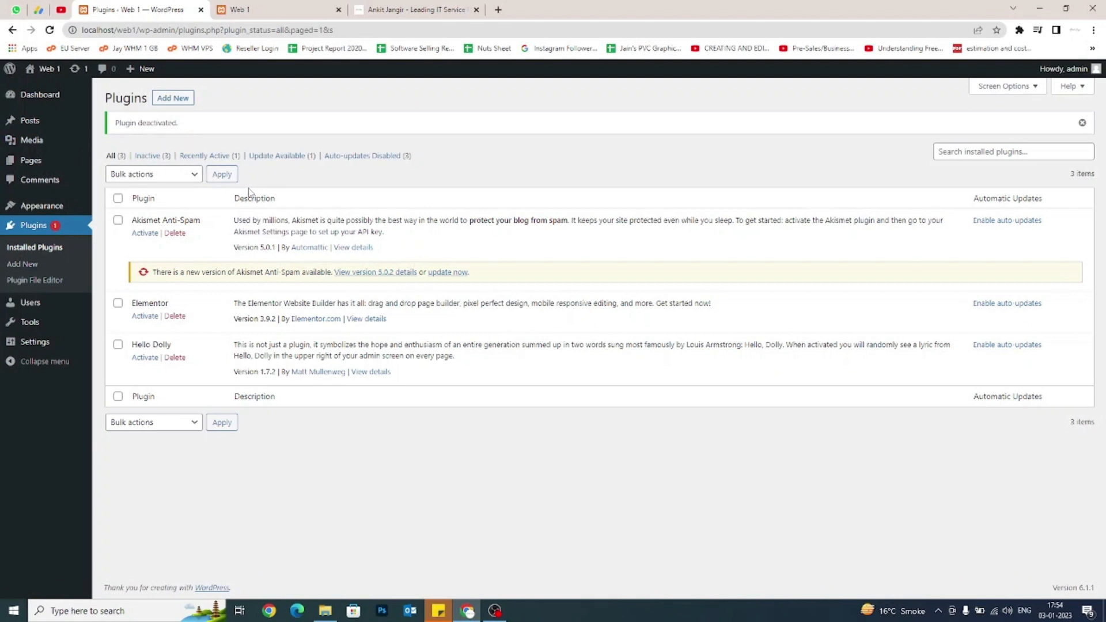
Delete all installed plugins, Akismet Anti-Spam, Elementor and Hello Dolly, with one bulk action
left_click(118, 198)
left_click(148, 175)
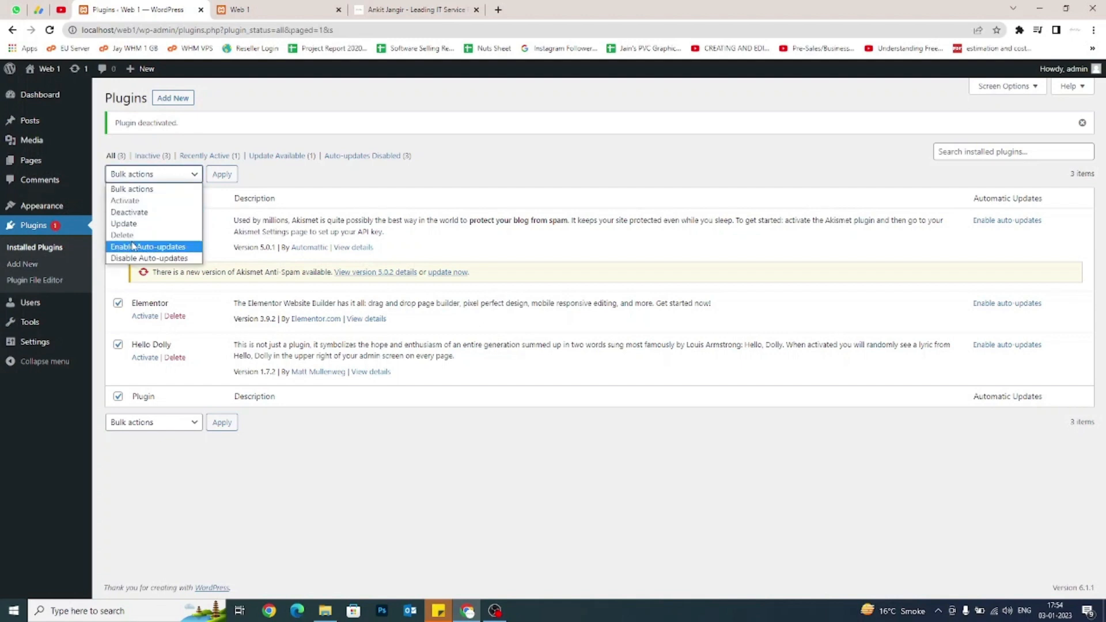
left_click(142, 235)
left_click(217, 175)
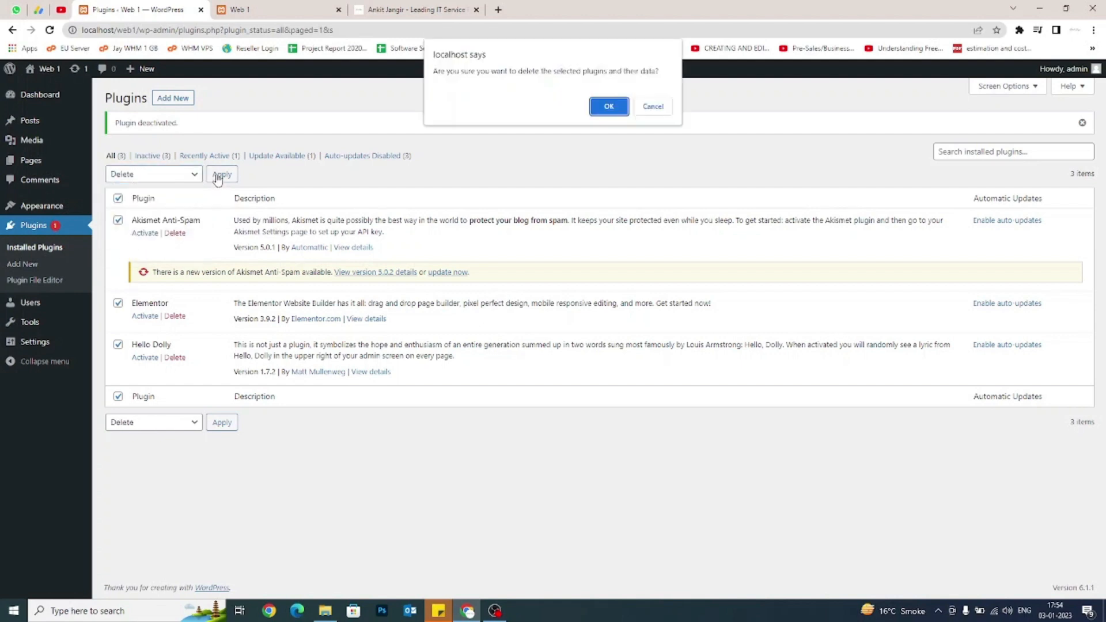
left_click(612, 107)
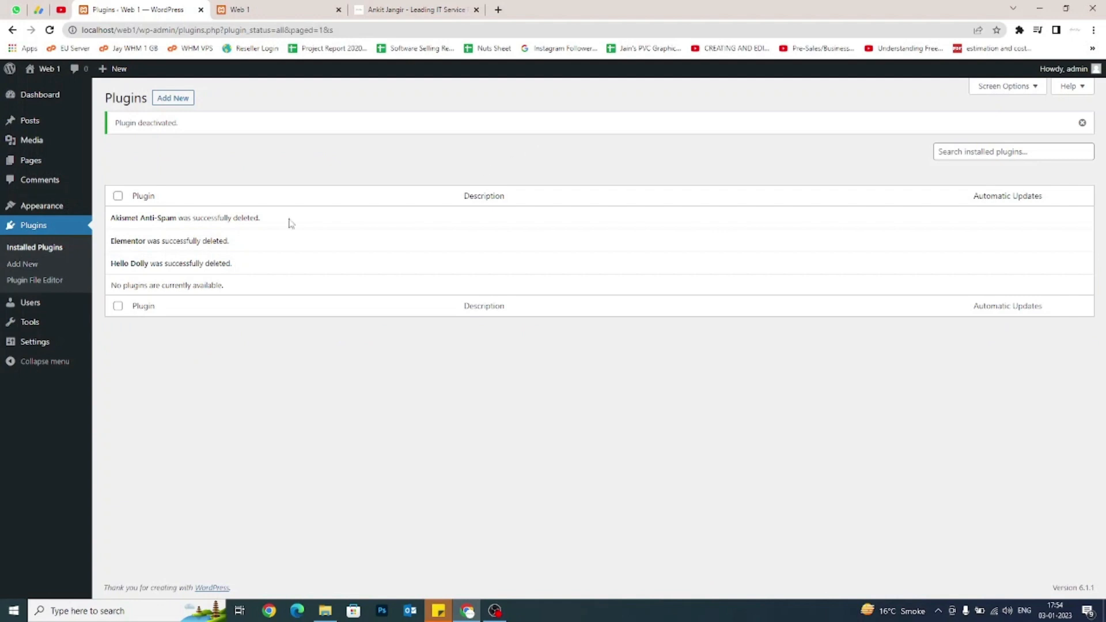
Open the list of all users and edit the profile of the admin user
mouse_move(31, 308)
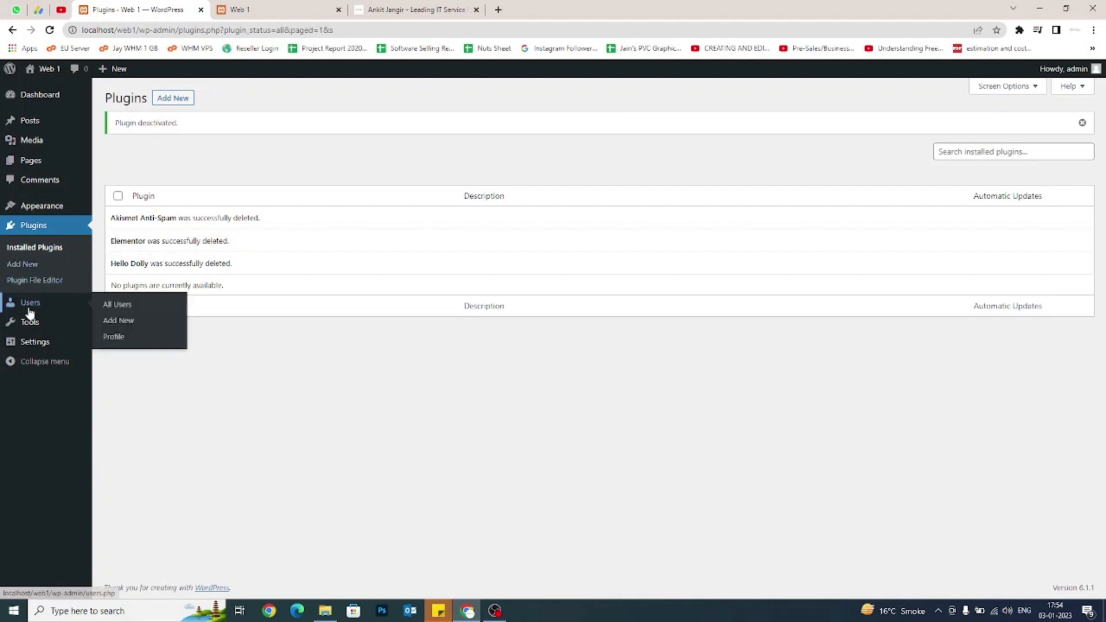
left_click(119, 311)
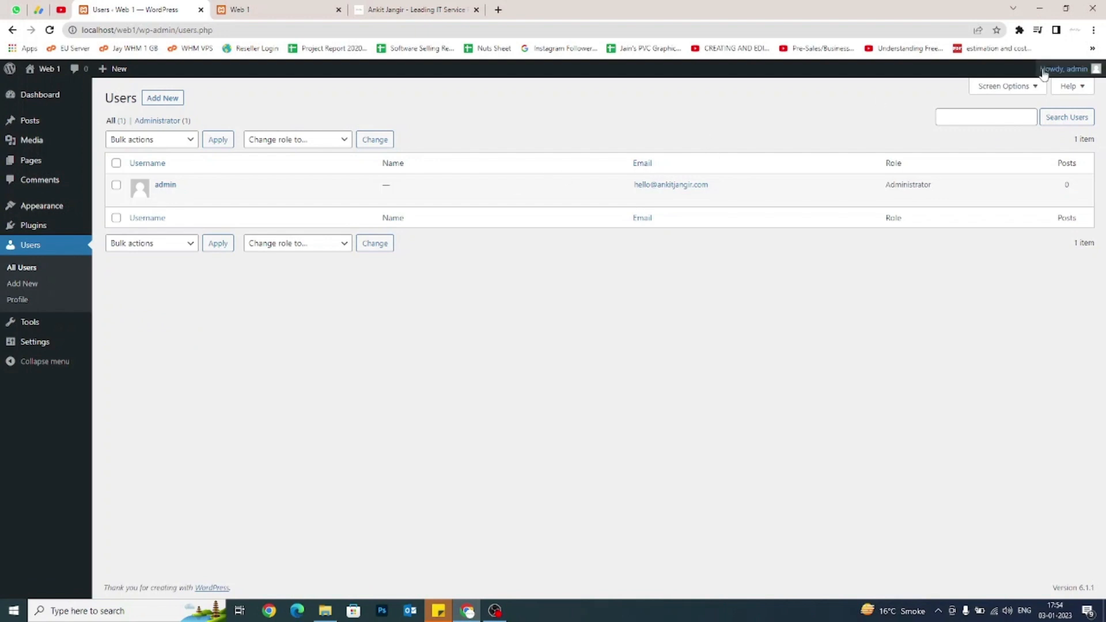
mouse_move(1063, 70)
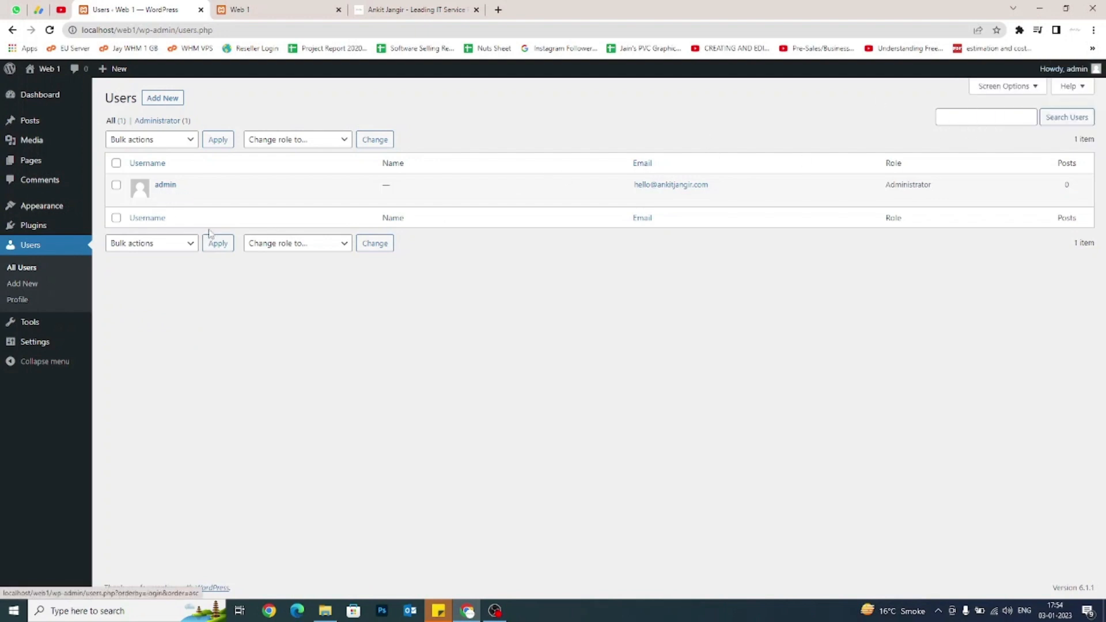
left_click(161, 196)
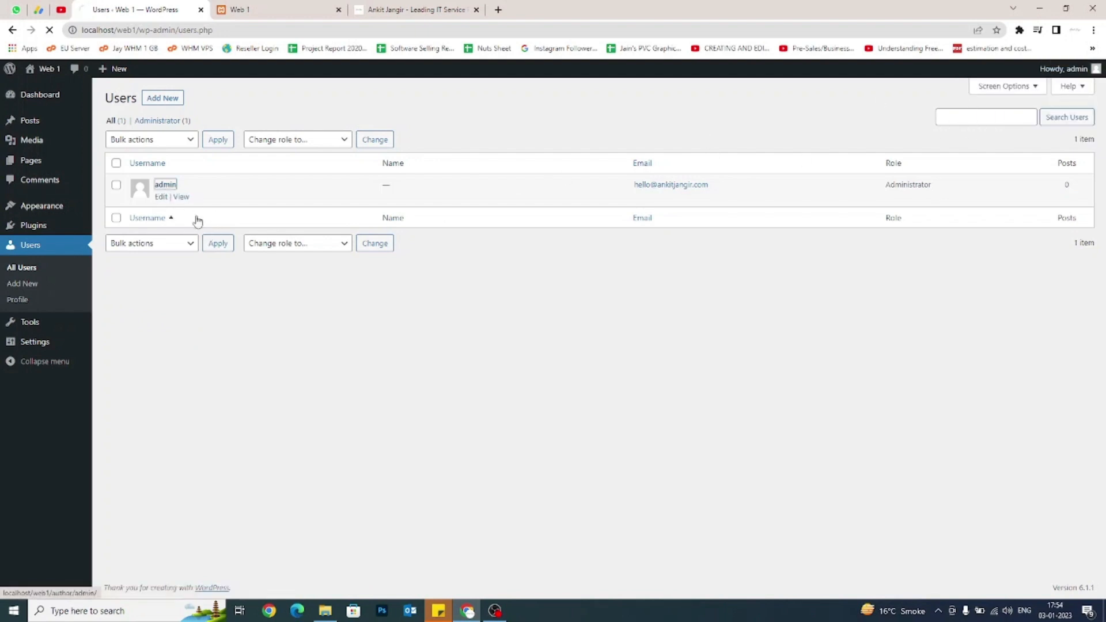
Fill in the admin profile's first name and last name, and replace its nickname with the first name
scroll(223, 266, "down", 5)
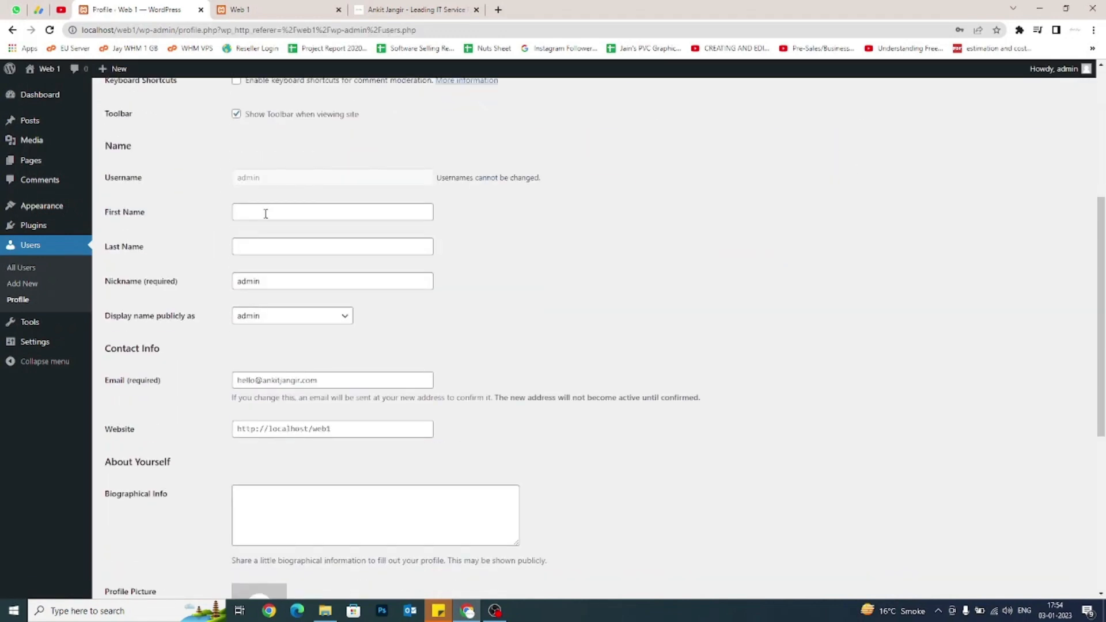
left_click(266, 214)
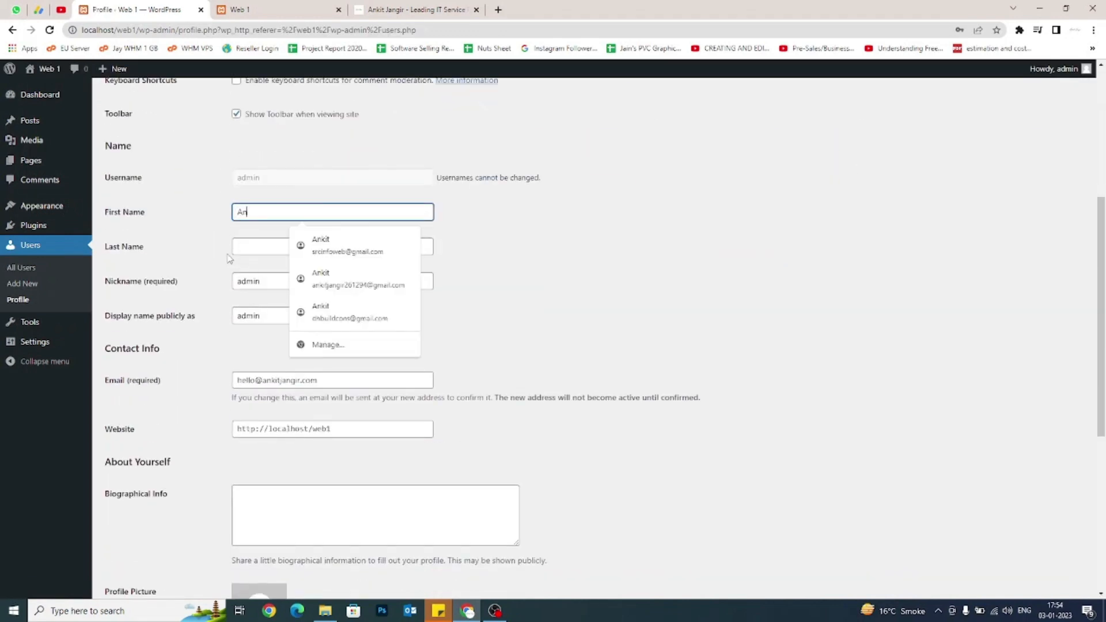
key("Tab")
type("Ja")
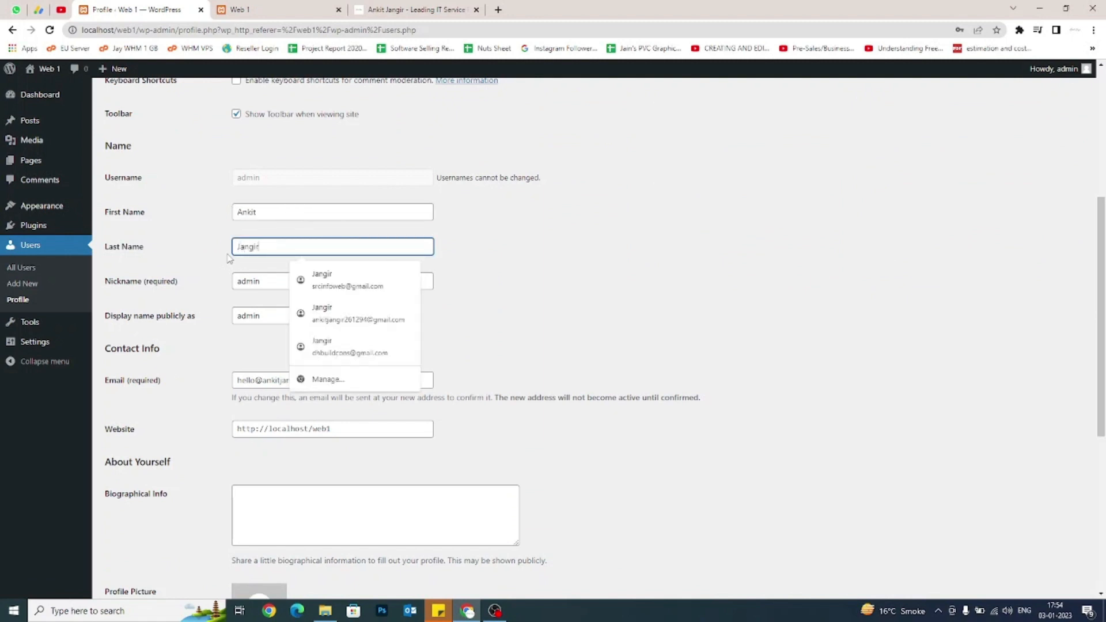
left_click(213, 257)
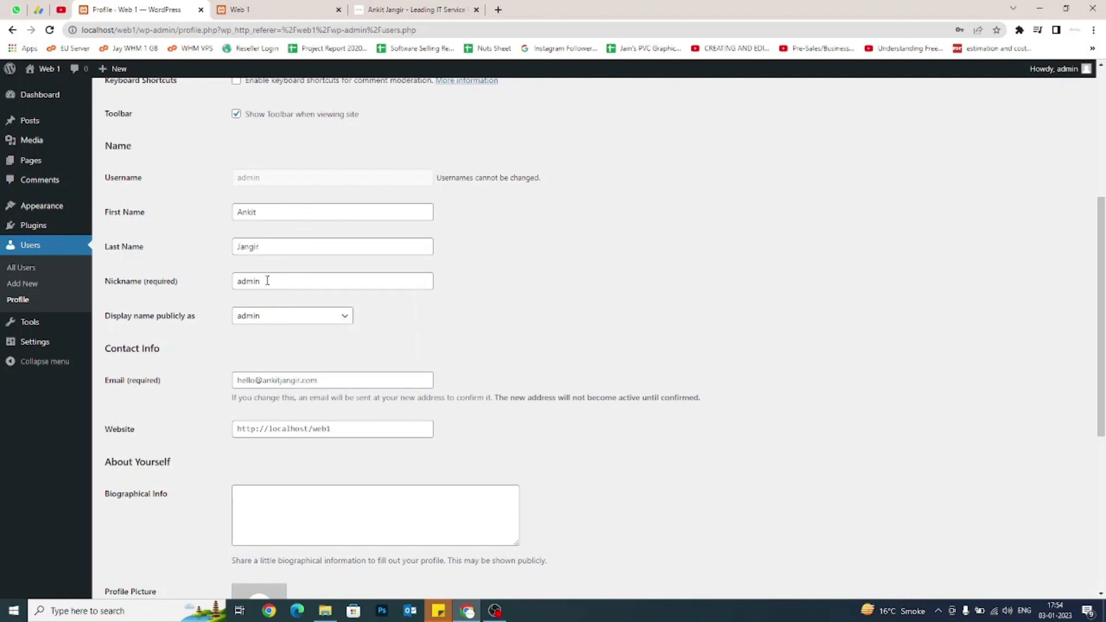
key("Tab")
type("Anki")
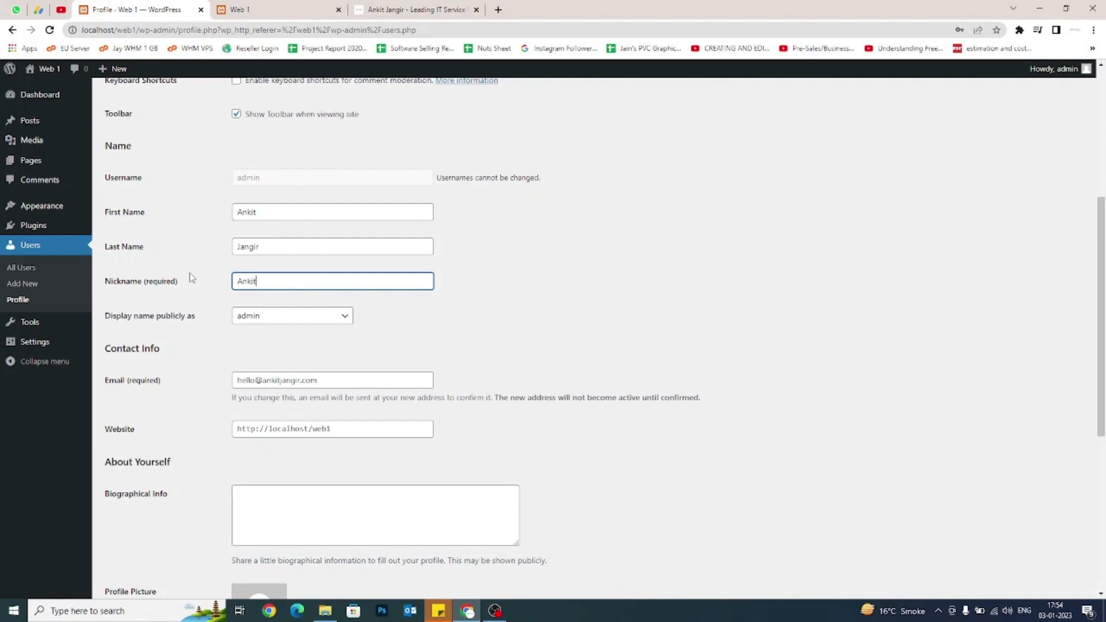
left_click(139, 358)
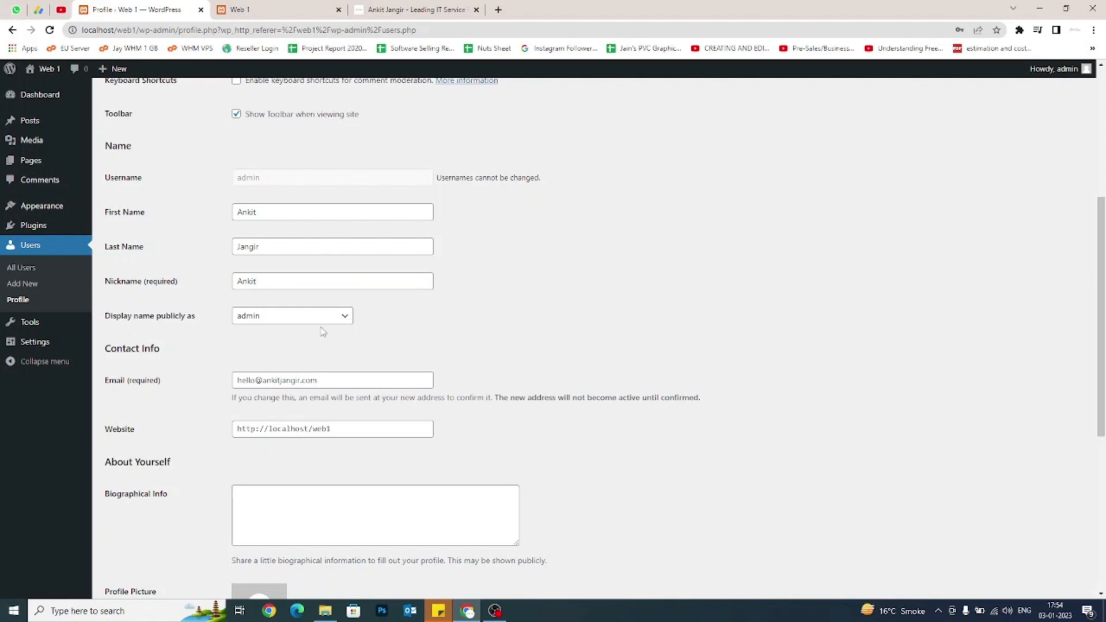
Set the publicly displayed name of the admin profile to the user's full name
mouse_move(1078, 70)
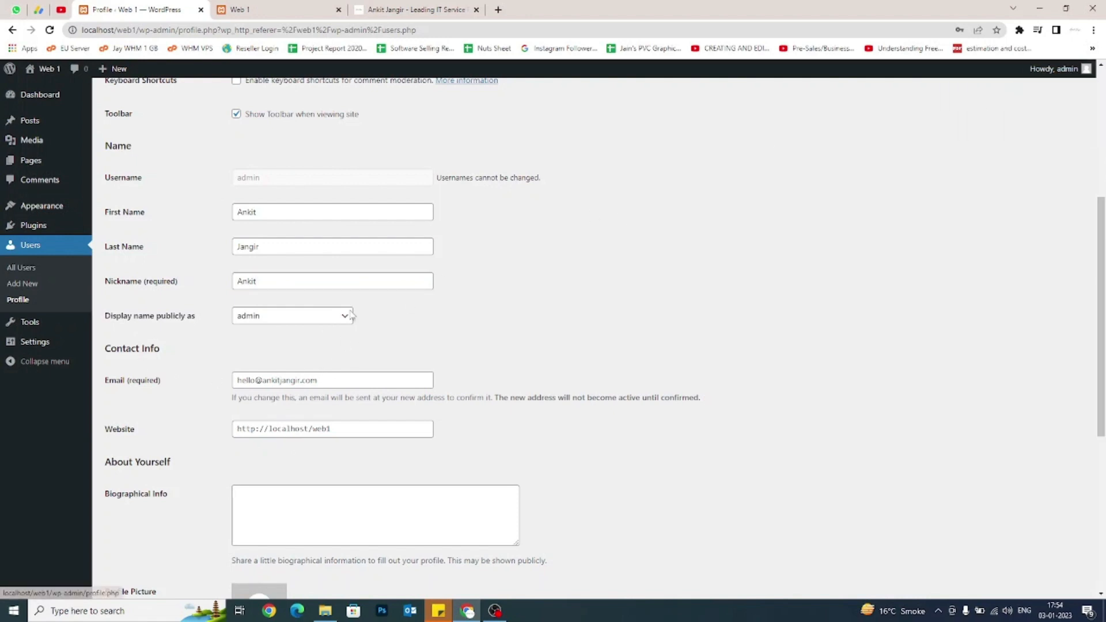
left_click(295, 316)
left_click(262, 366)
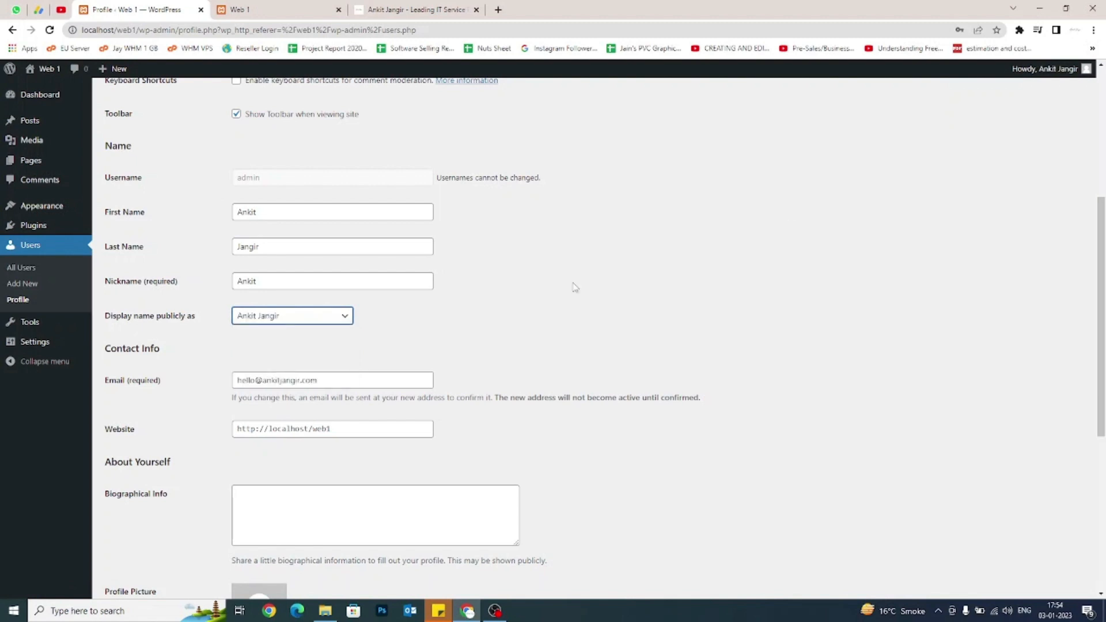
mouse_move(1055, 77)
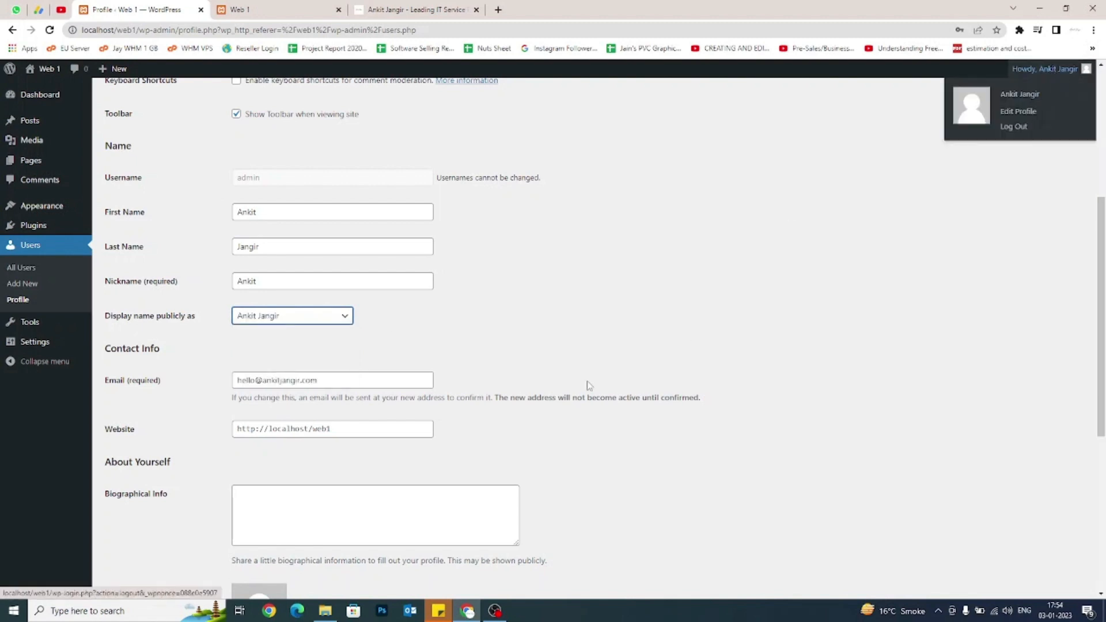
Look through the contact, biography and account management fields, and save the updated profile
scroll(353, 313, "down", 2)
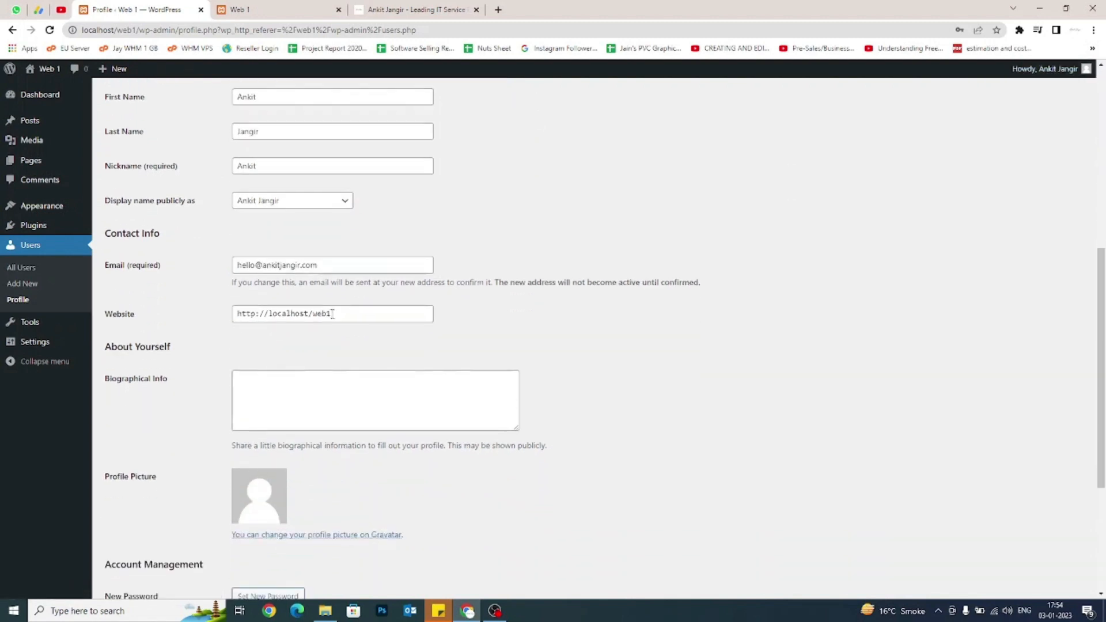
left_click(325, 270)
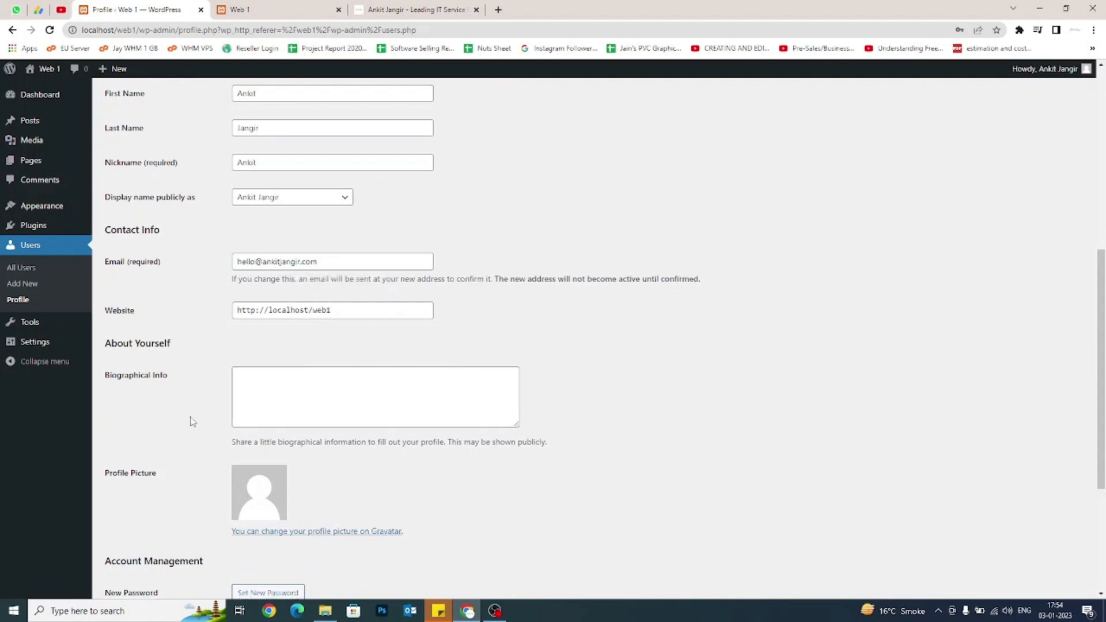
scroll(231, 345, "down", 3)
left_click(273, 238)
left_click(150, 352)
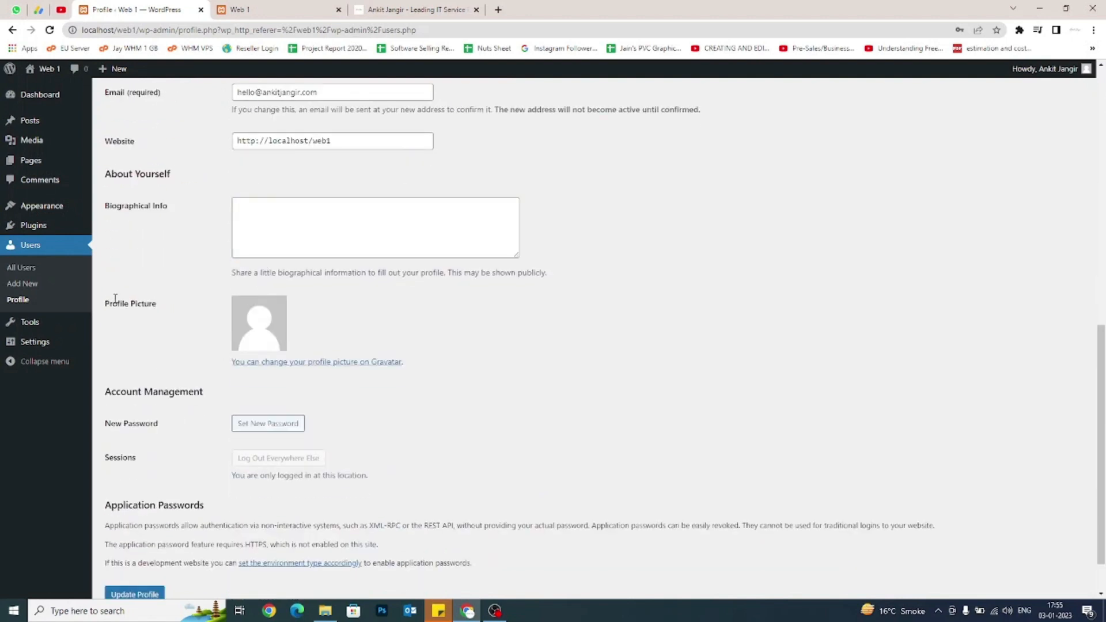
scroll(311, 424, "down", 1)
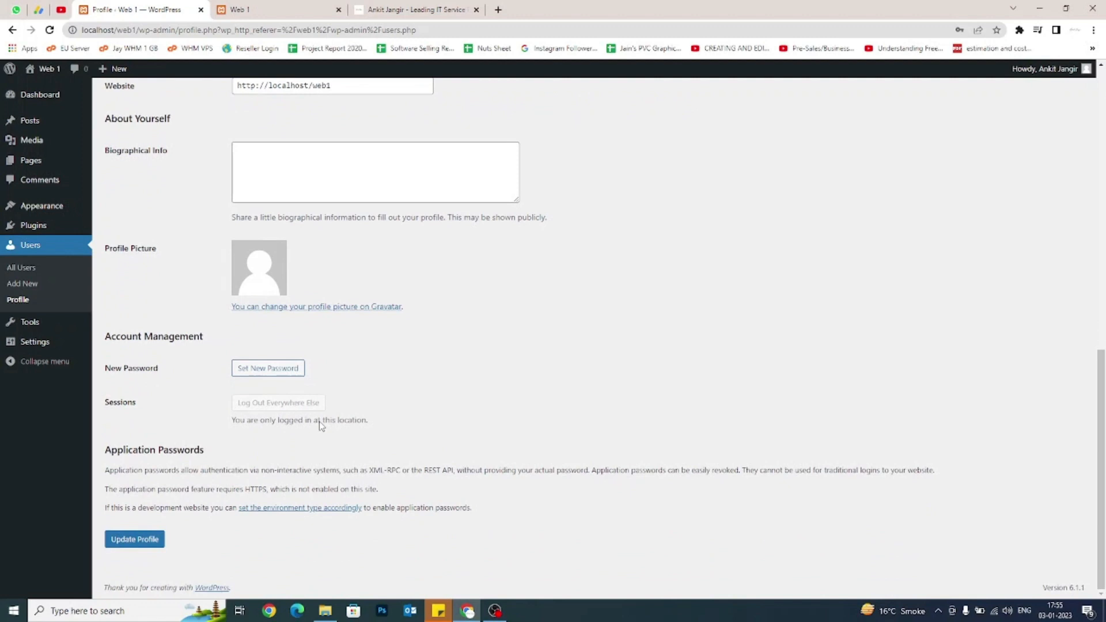
left_click(118, 546)
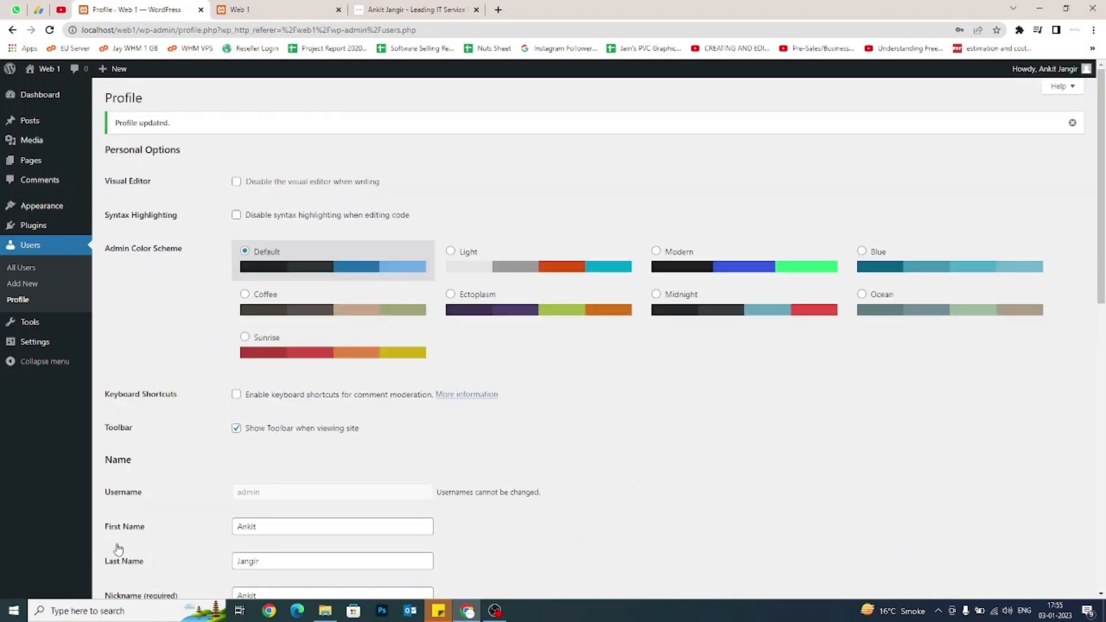
Open the form for adding a new user and view the available roles, leaving Subscriber selected
left_click(22, 283)
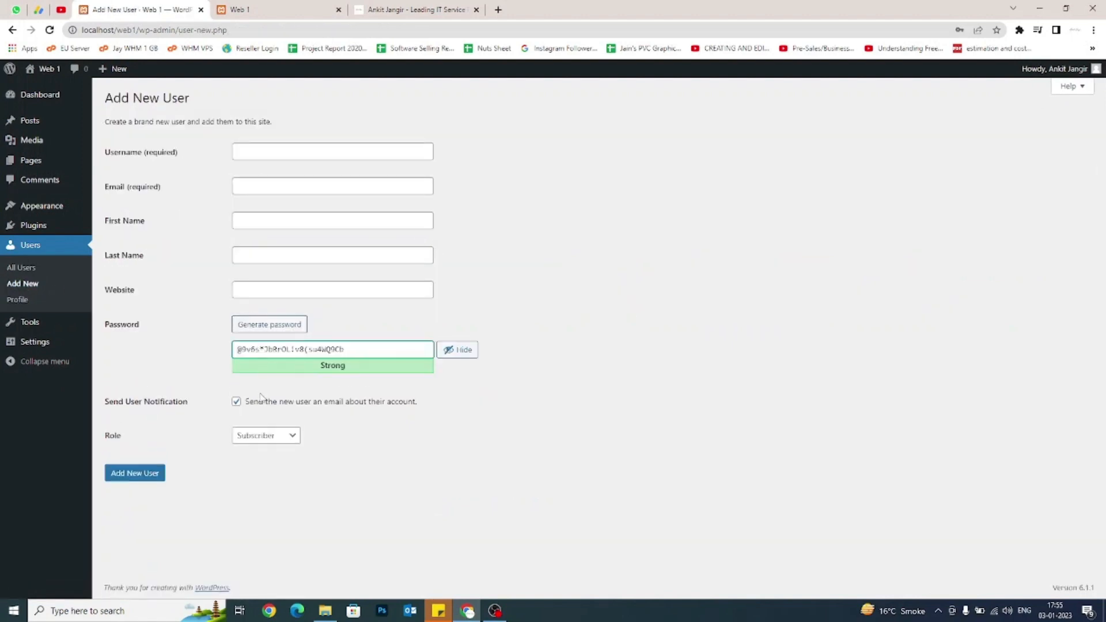
left_click(253, 437)
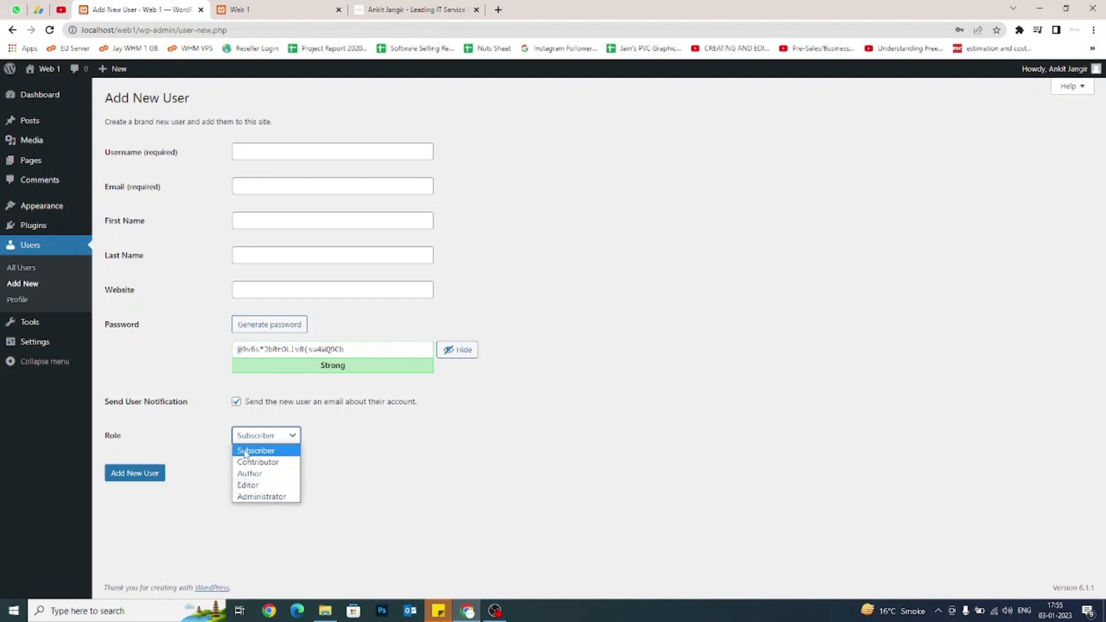
left_click(221, 442)
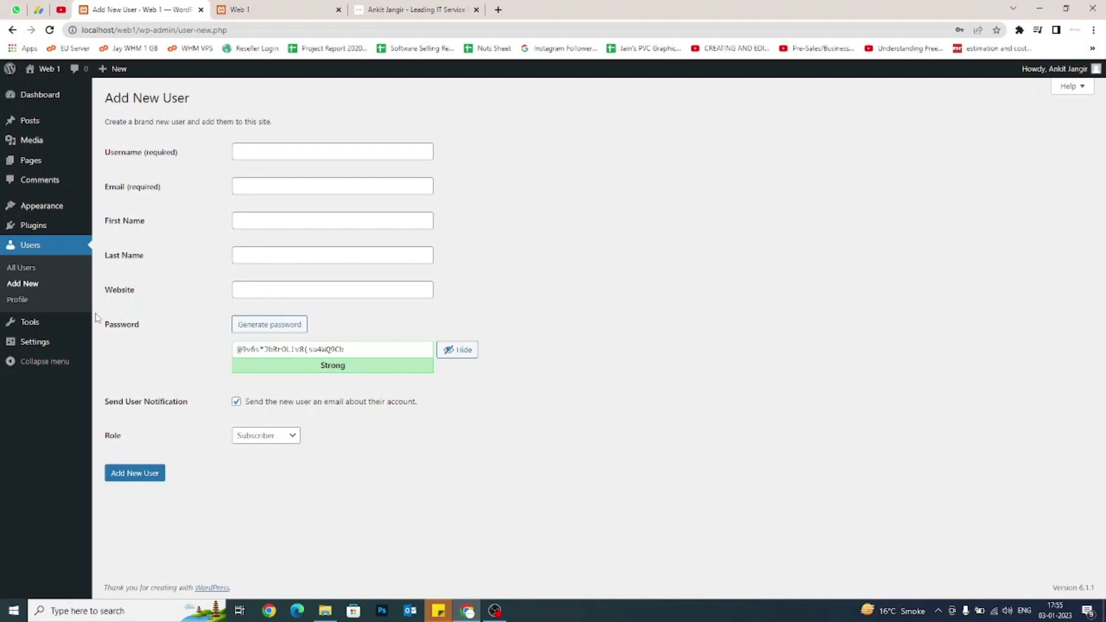
mouse_move(51, 326)
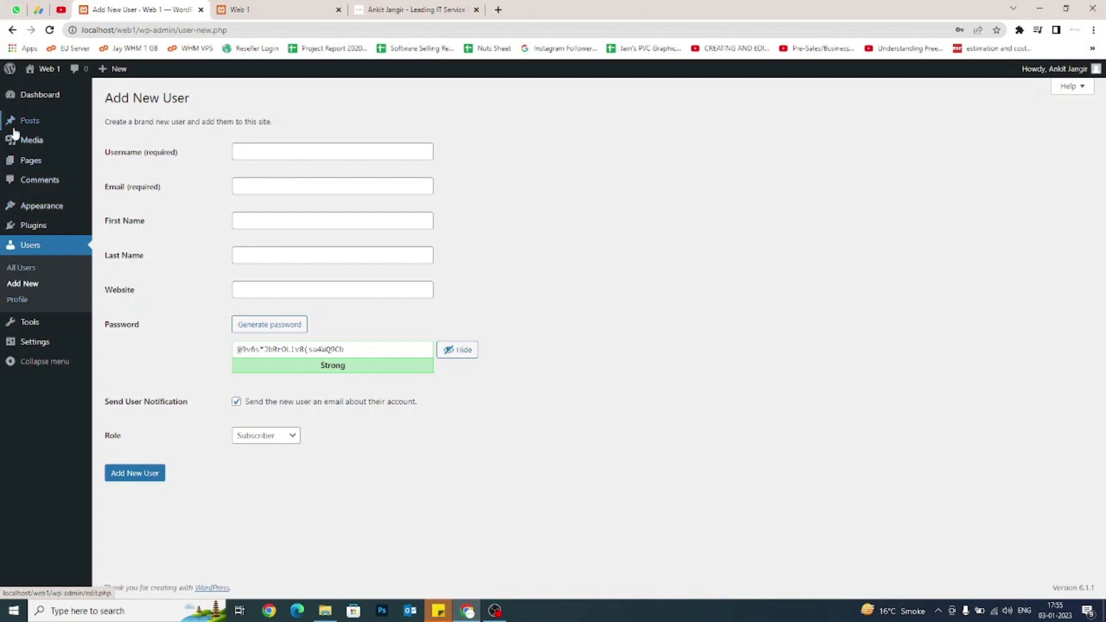
Open the General settings of the site and examine the site title and tagline fields
mouse_move(42, 128)
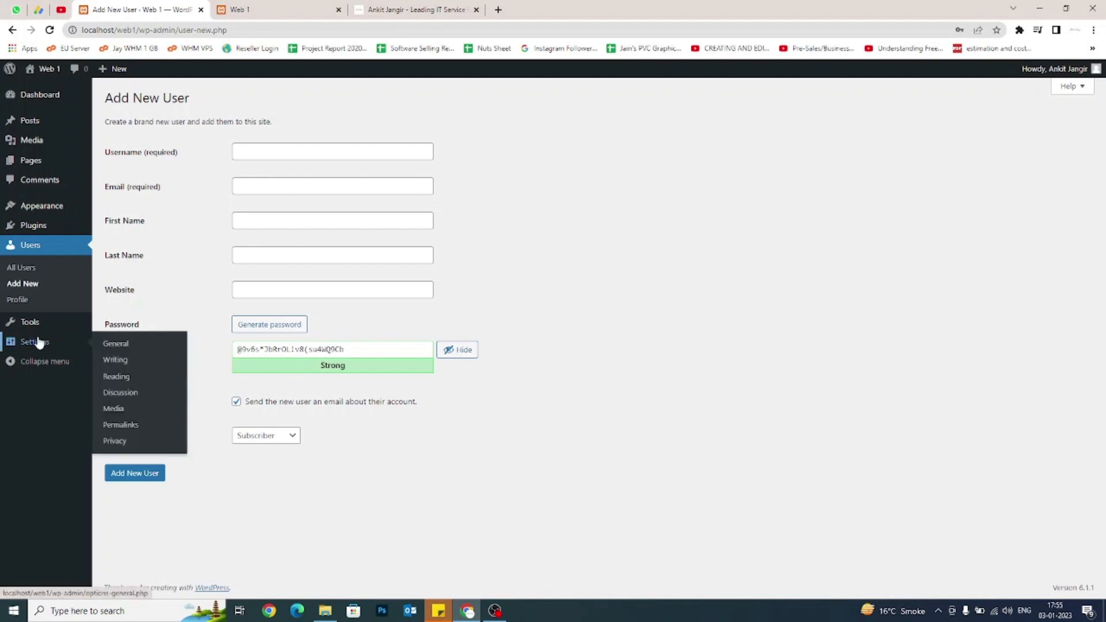
left_click(128, 344)
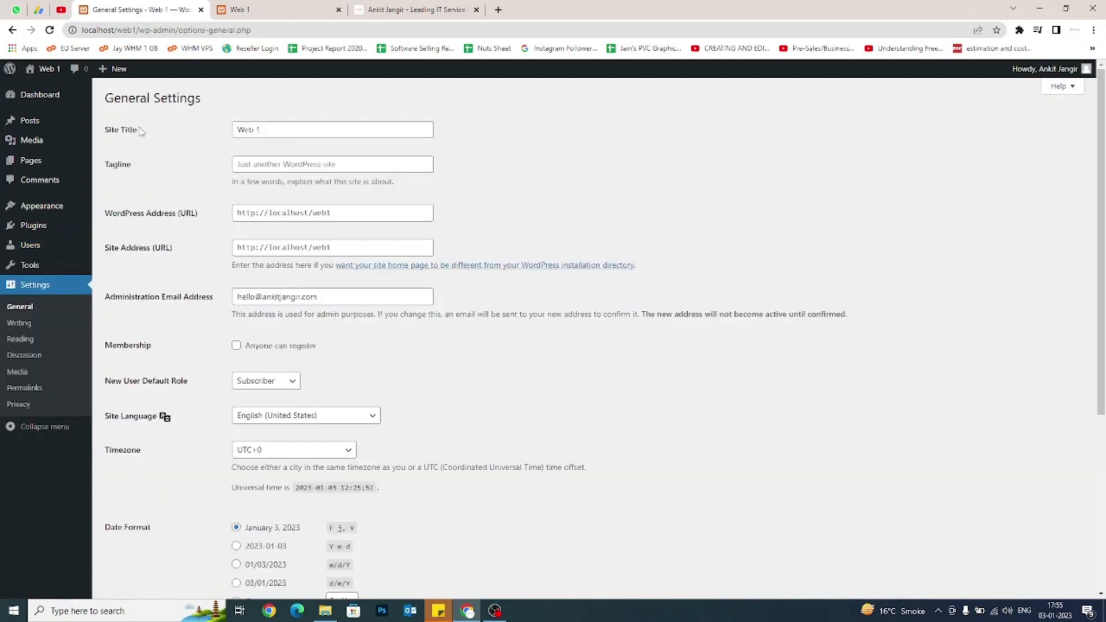
left_click_drag(109, 131, 139, 132)
left_click_drag(300, 124, 205, 129)
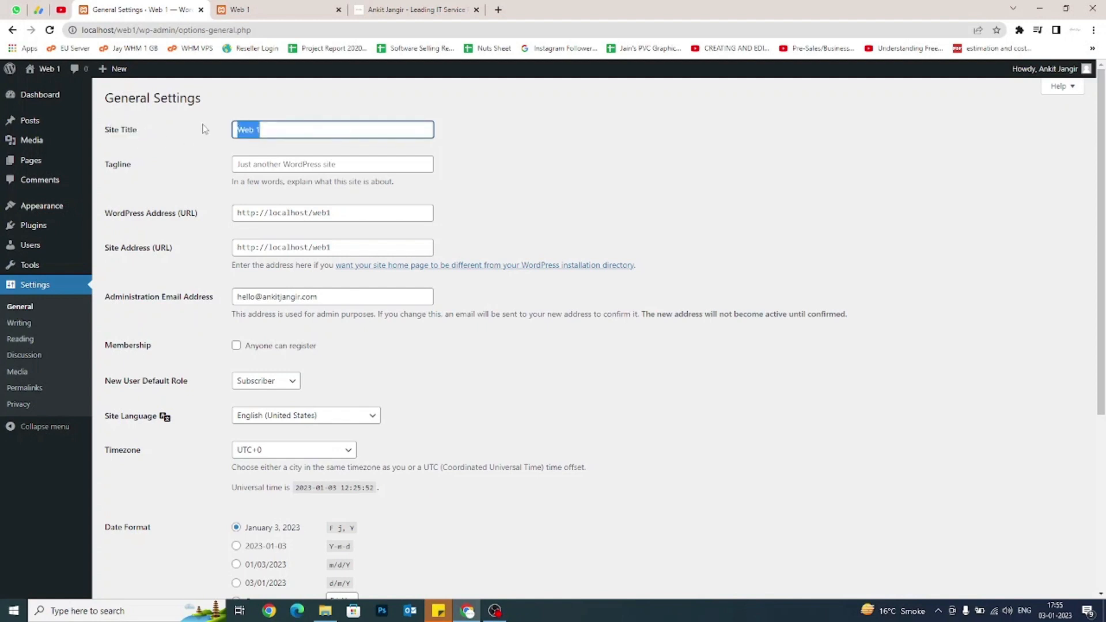
scroll(167, 208, "down", 3)
scroll(191, 210, "up", 2)
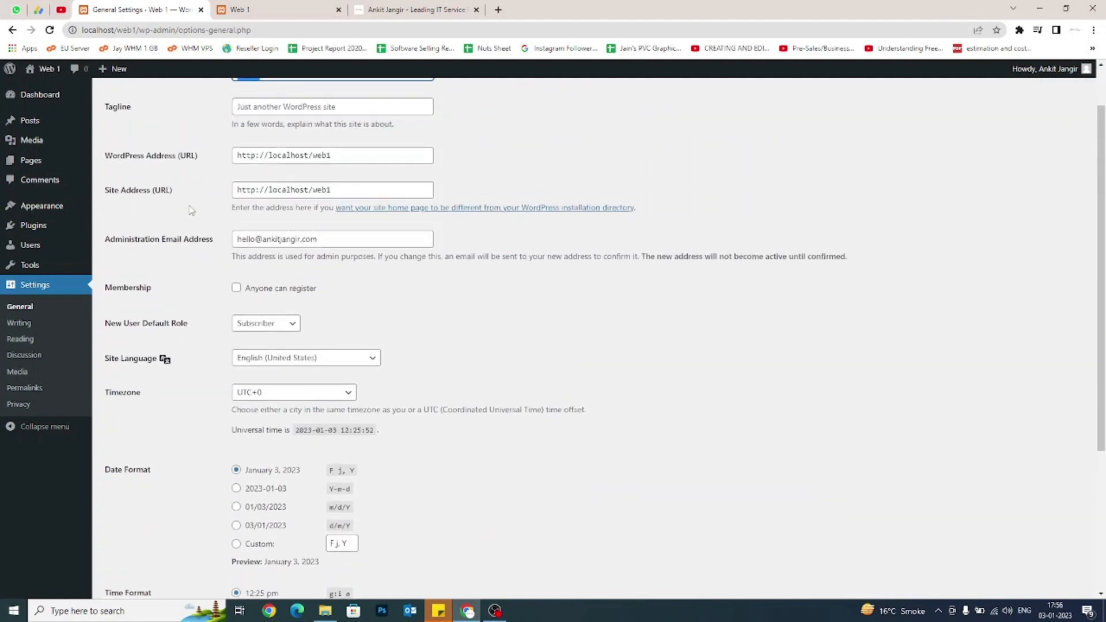
Compare the WordPress address and site address with the live front page's URL, and review the administration email field
left_click_drag(362, 156, 242, 157)
left_click(261, 6)
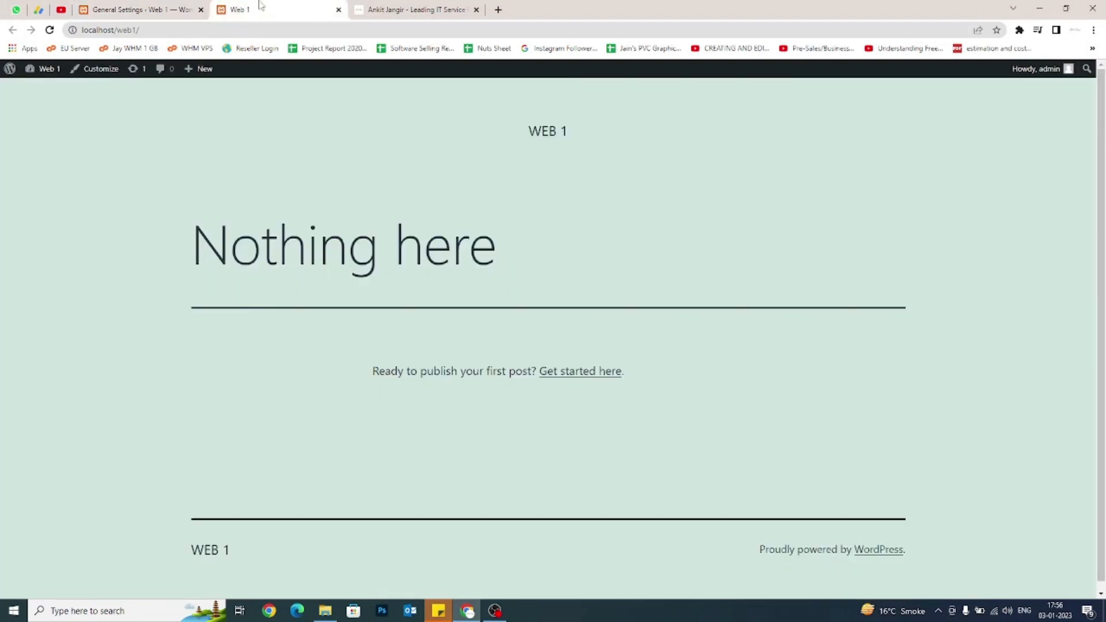
left_click(154, 33)
left_click(141, 9)
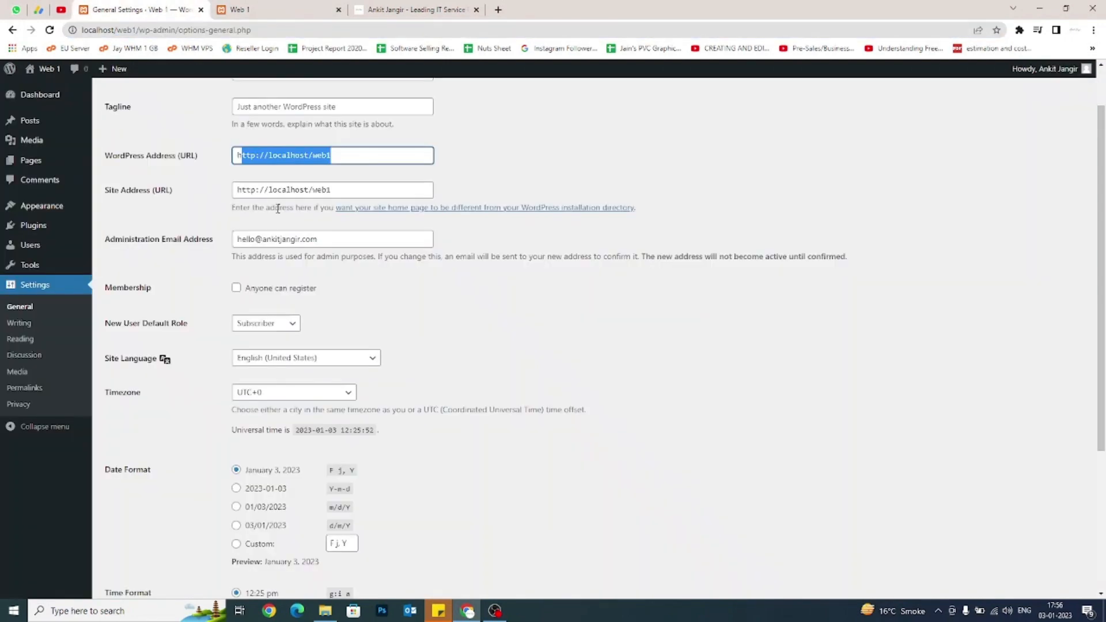
left_click(370, 189)
key("ctrl+a")
left_click_drag(232, 157, 226, 195)
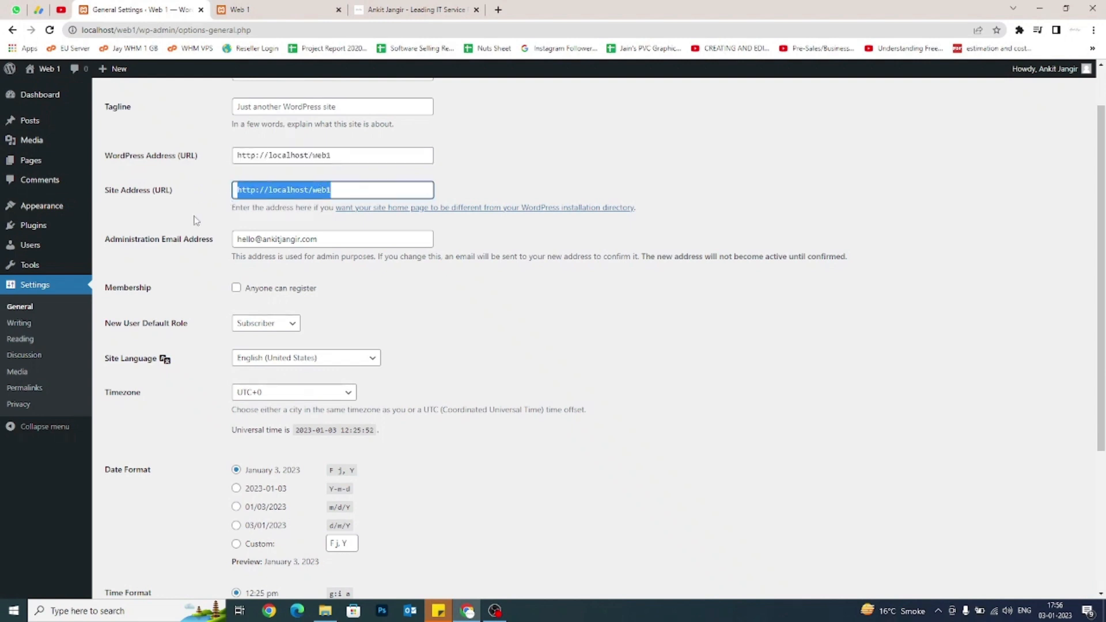
left_click(169, 250)
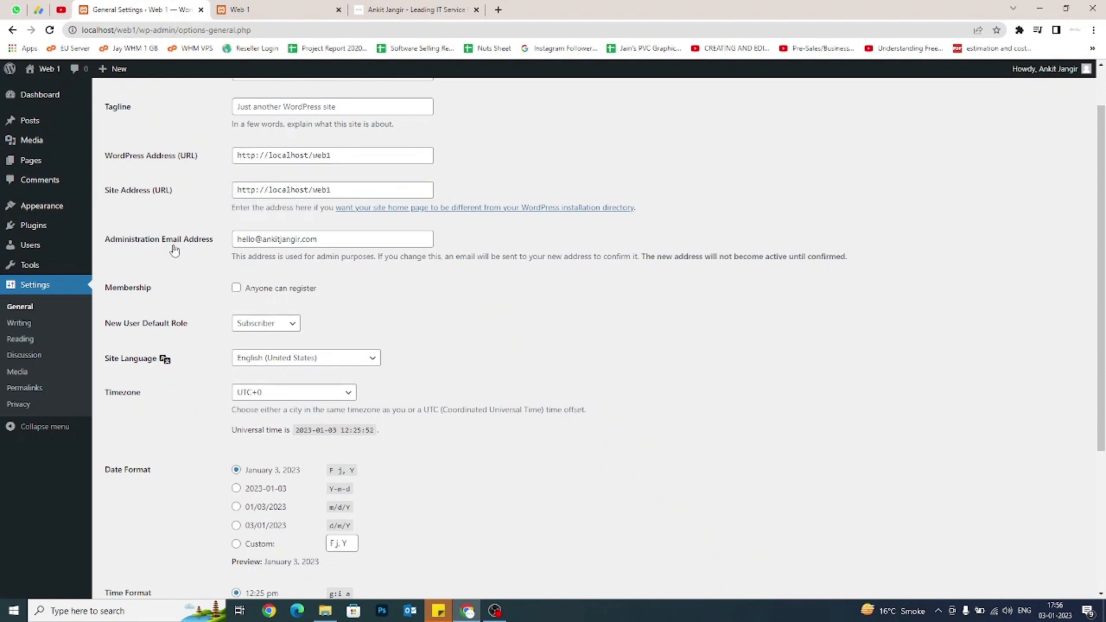
left_click_drag(122, 240, 216, 242)
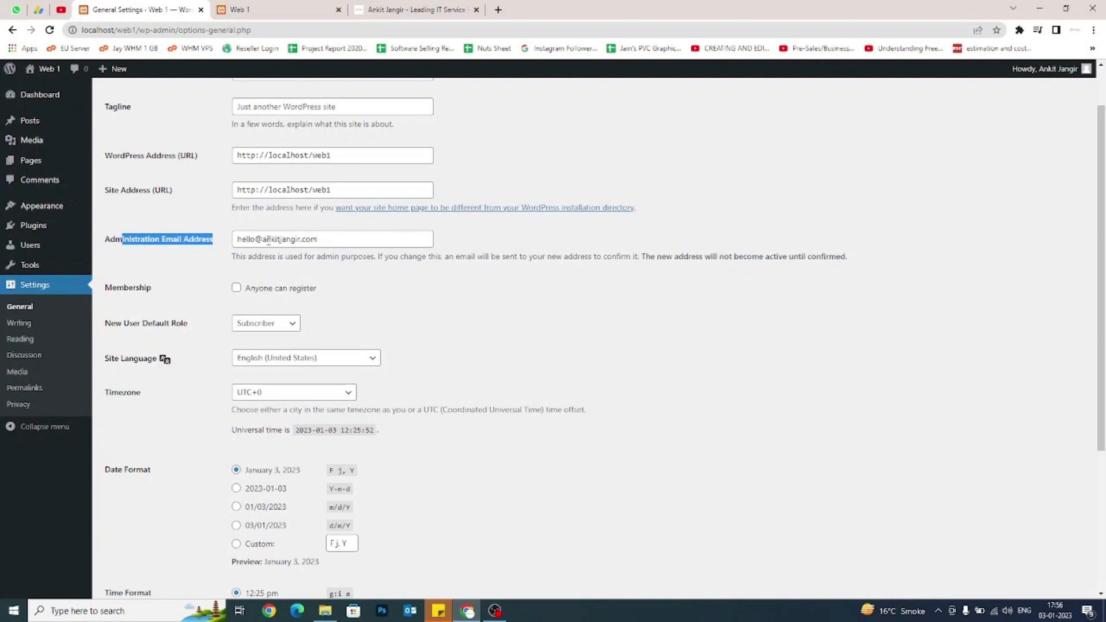
left_click(205, 252)
scroll(205, 252, "down", 1)
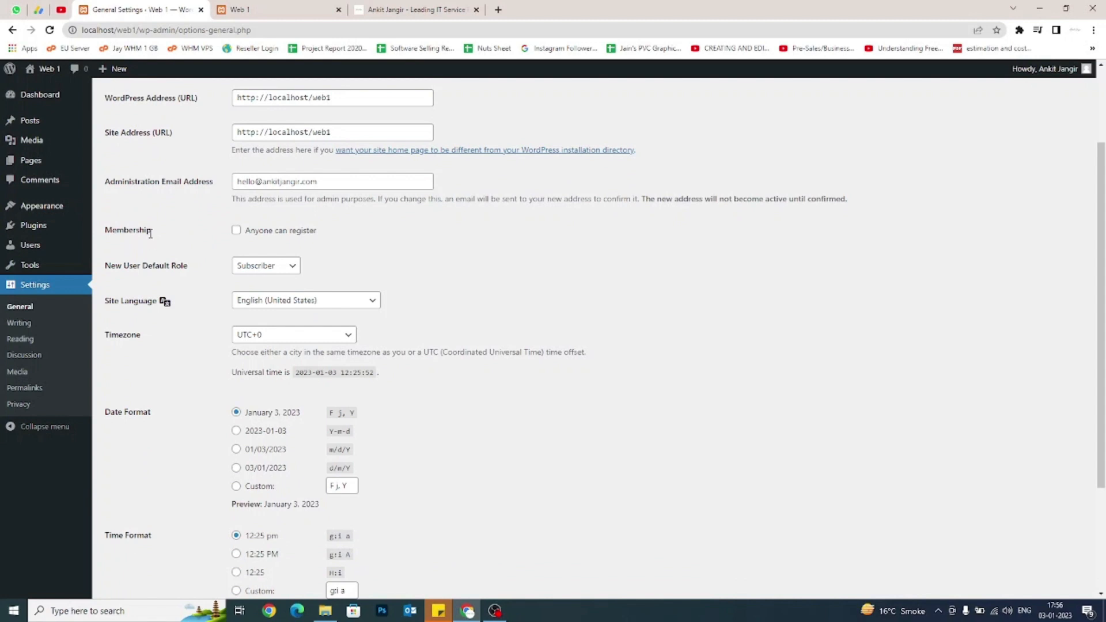
Enable membership so that anyone can register, keeping Subscriber as the default role for new users
left_click(236, 231)
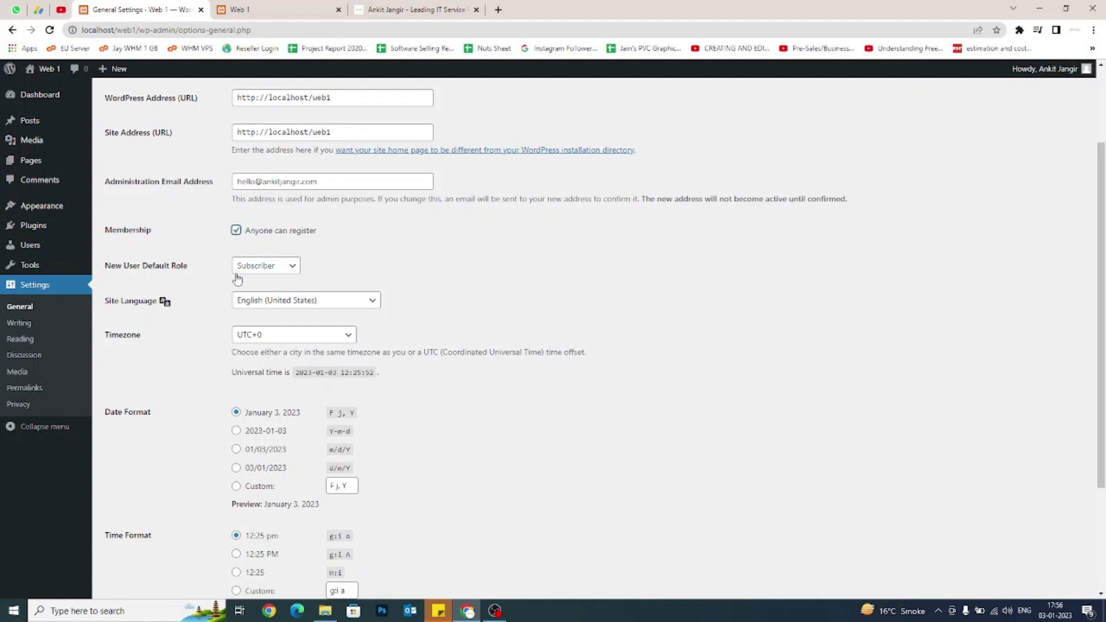
left_click(235, 237)
left_click(236, 230)
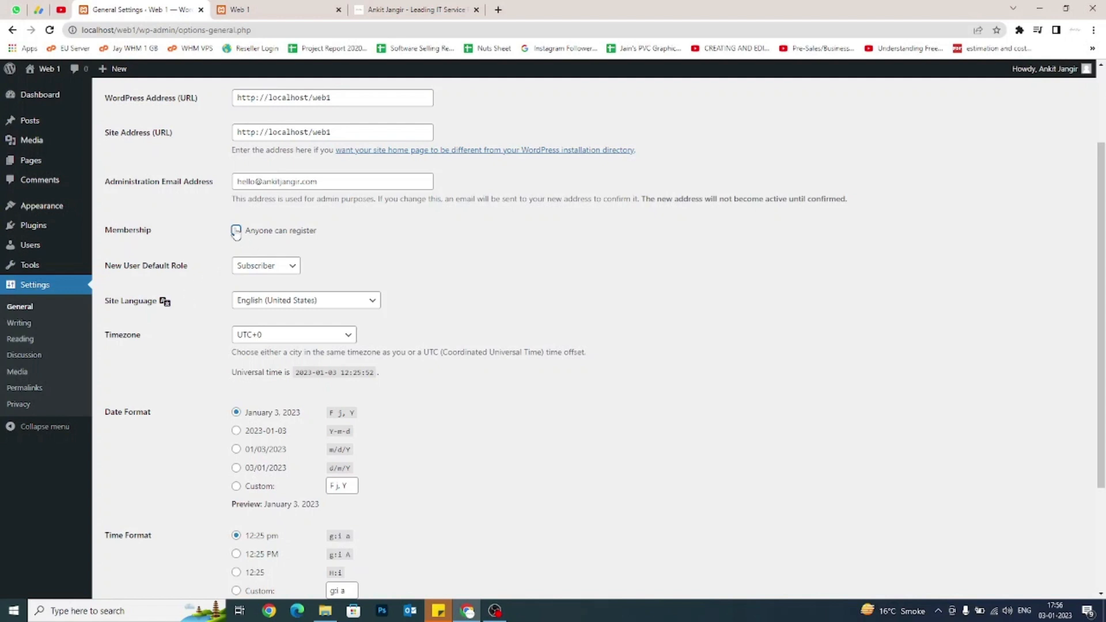
left_click(264, 270)
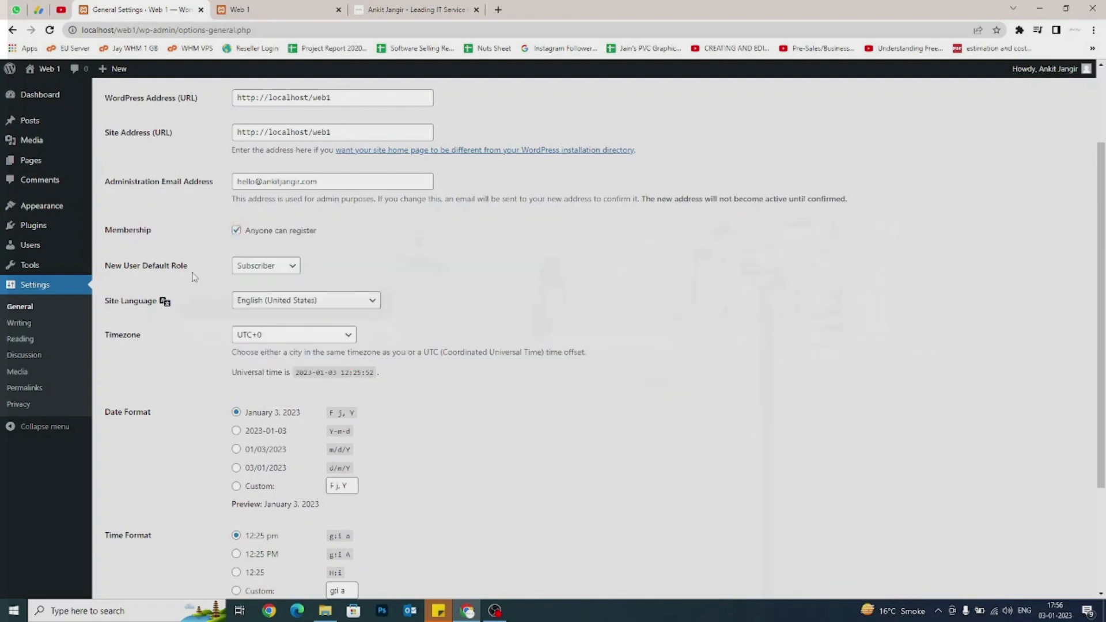
left_click_drag(197, 266, 133, 263)
scroll(150, 269, "down", 1)
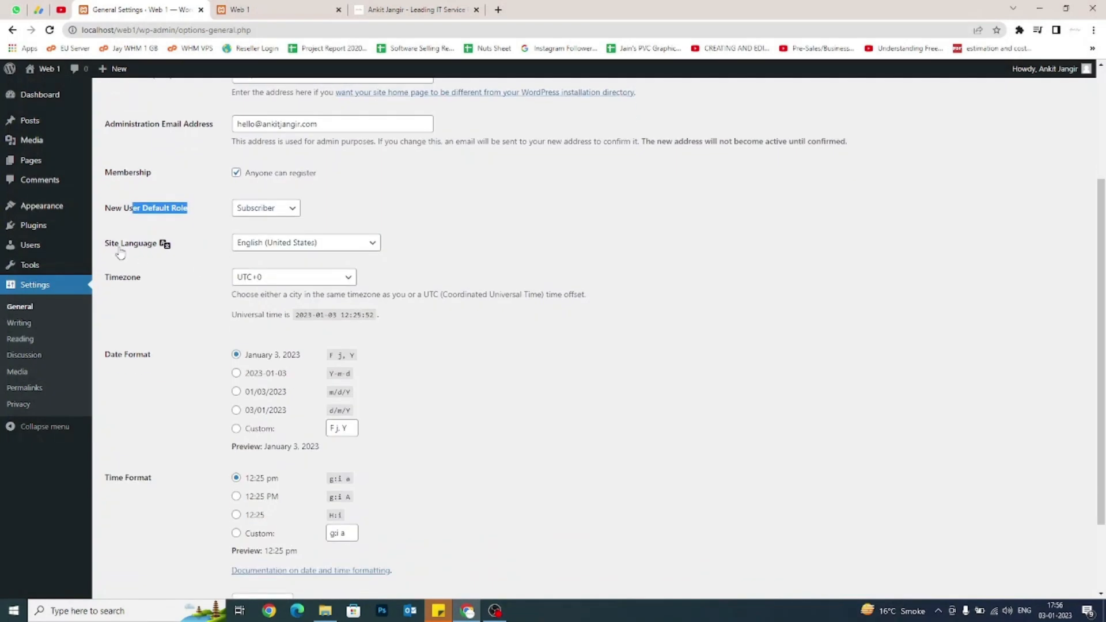
Review the site language and set the site's timezone to UTC+5:30
left_click_drag(119, 244, 144, 244)
scroll(176, 287, "down", 2)
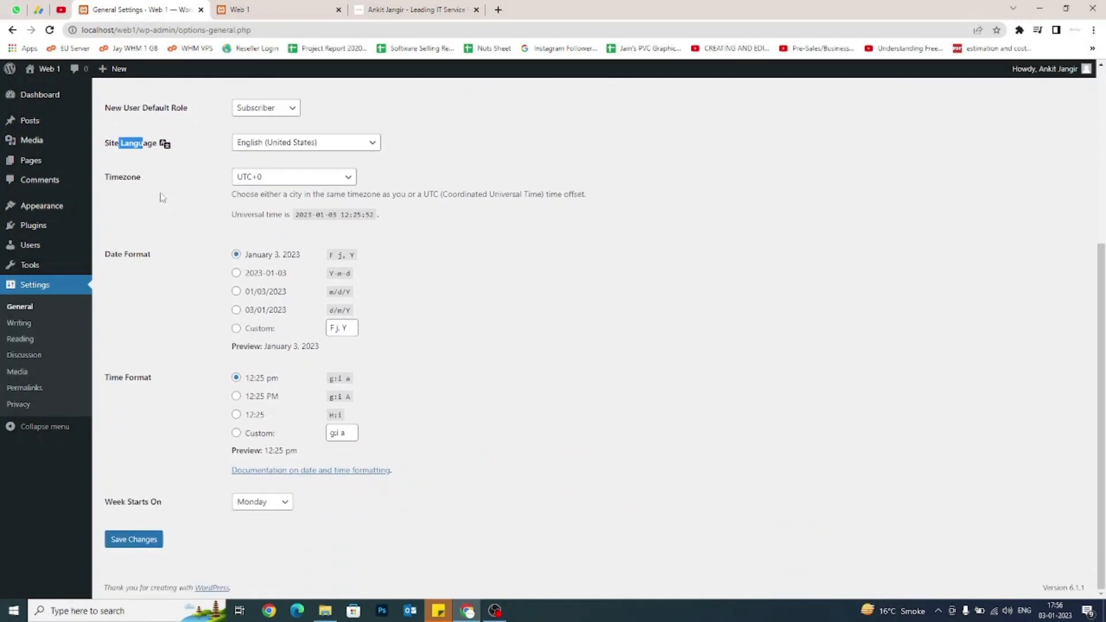
double_click(119, 177)
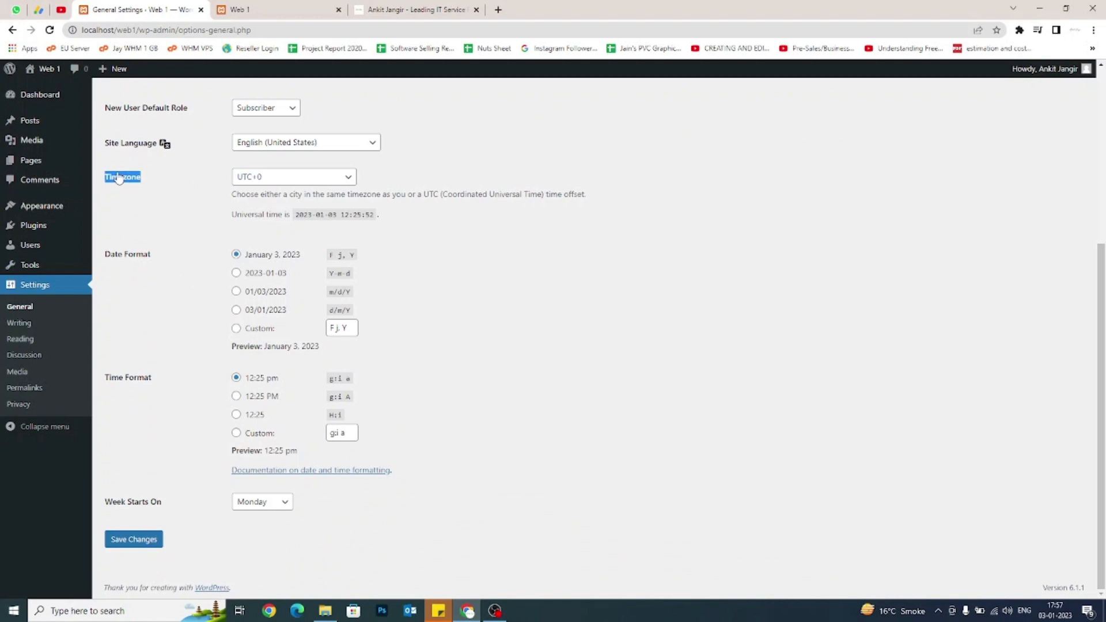
left_click(156, 183)
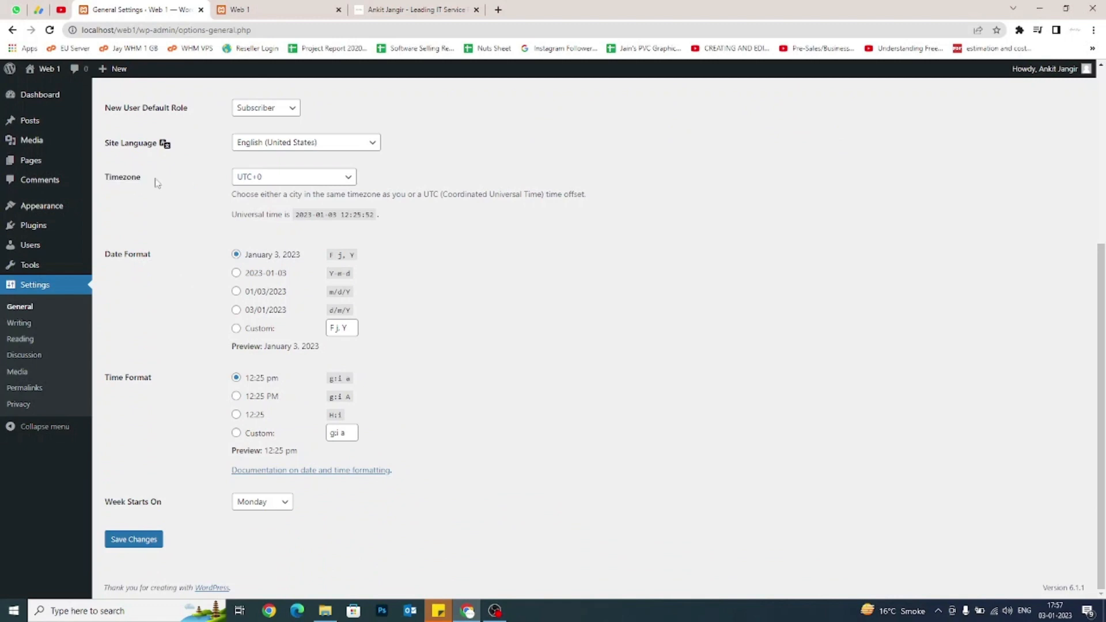
left_click(283, 184)
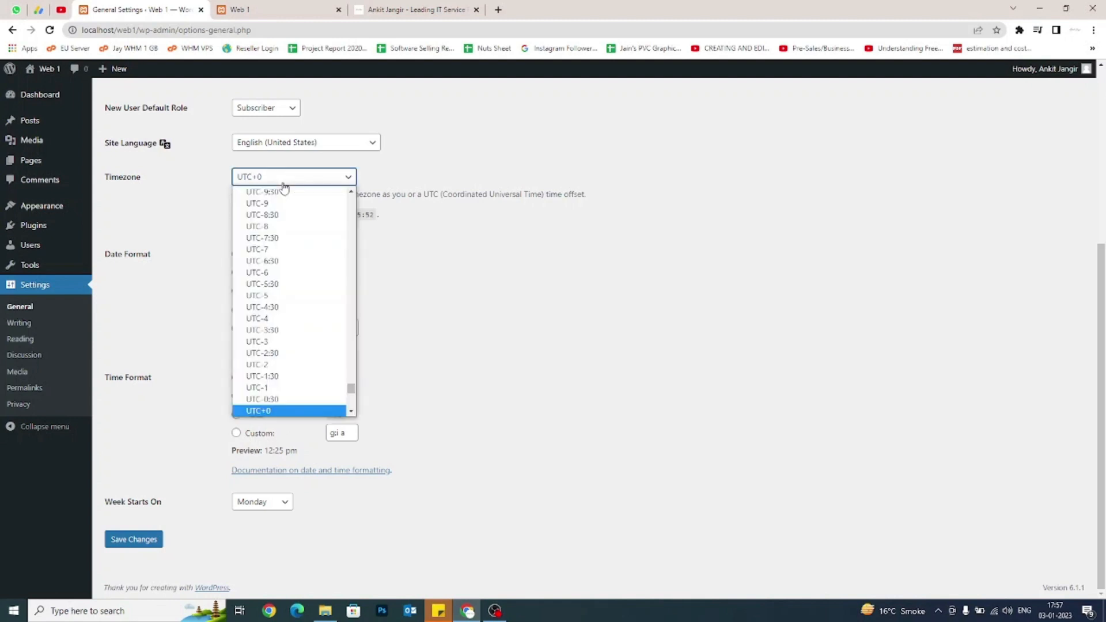
scroll(278, 311, "down", 5)
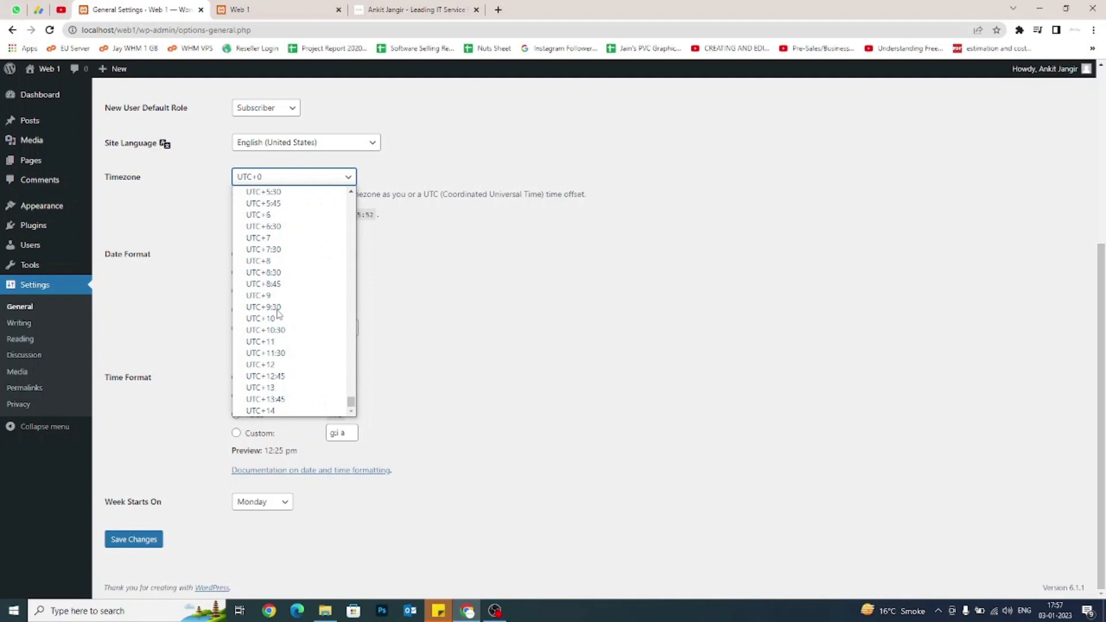
scroll(283, 320, "up", 3)
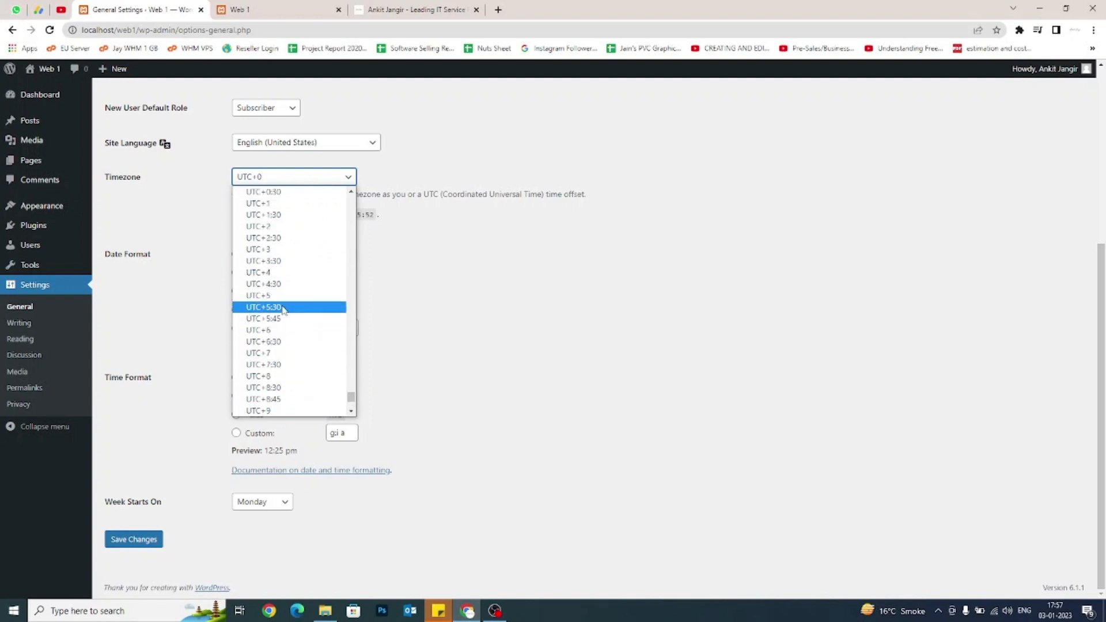
left_click(284, 310)
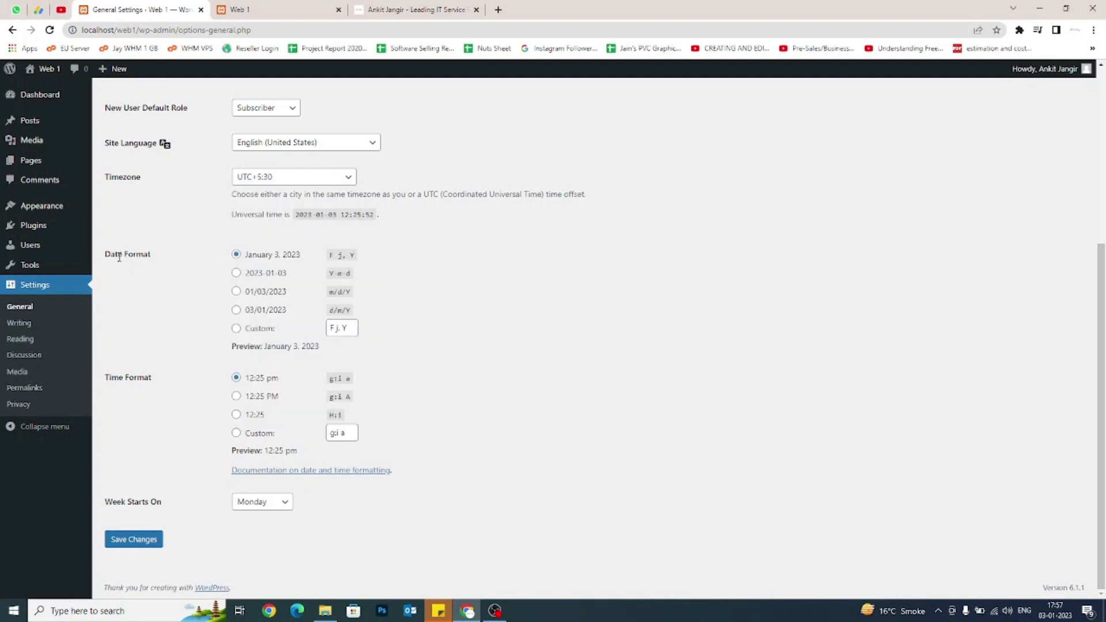
Set the site's date format to 03/01/2023 (d/m/Y)
left_click_drag(114, 256, 153, 258)
left_click(204, 286)
left_click(237, 292)
left_click(241, 311)
Set the time format to g:i A, keep Monday as the start of the week, and save the general settings
left_click_drag(109, 384, 149, 381)
left_click(163, 387)
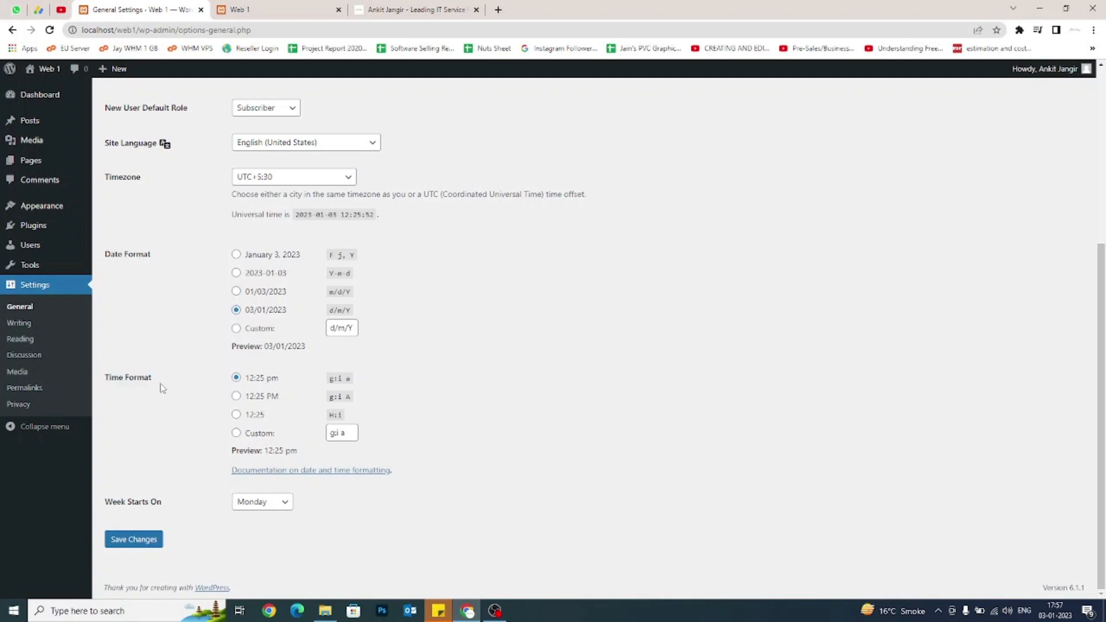
left_click(236, 396)
left_click(277, 506)
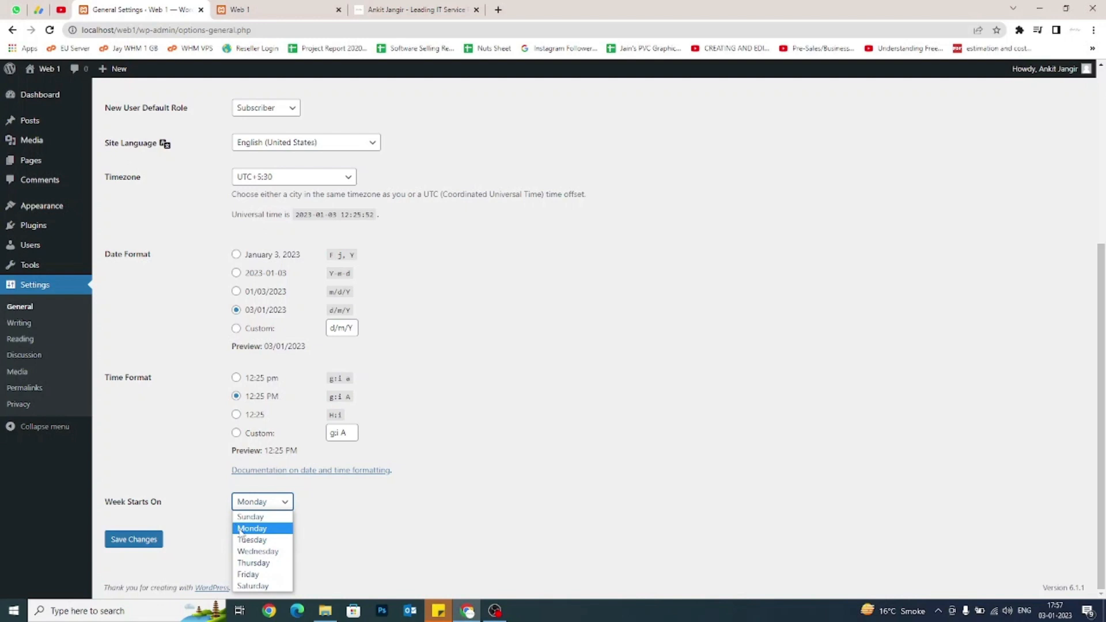
left_click(140, 519)
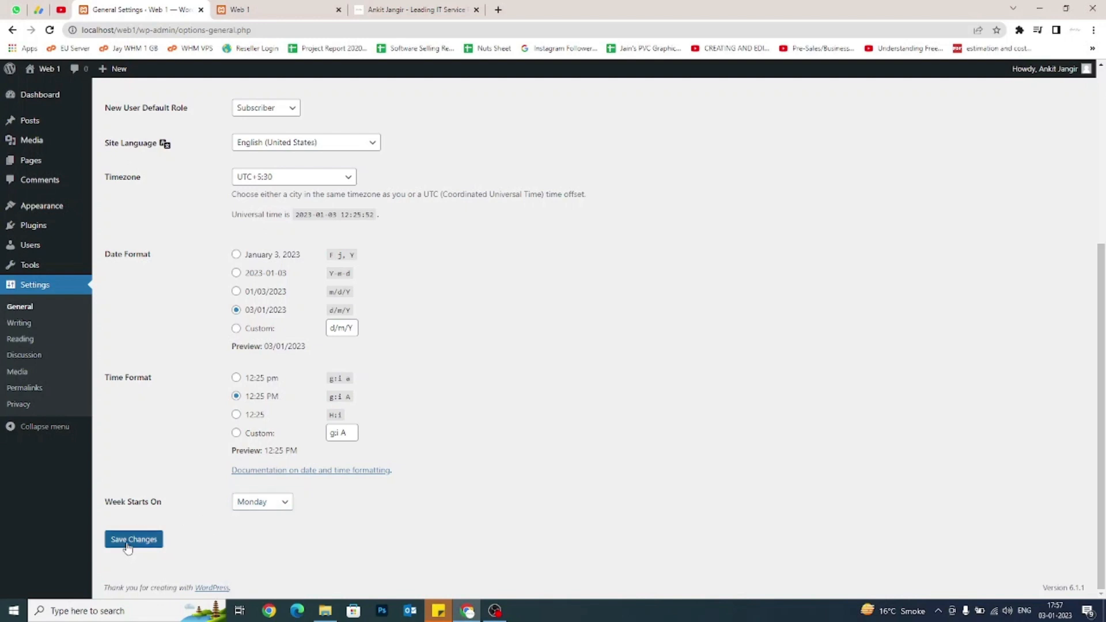
left_click(132, 542)
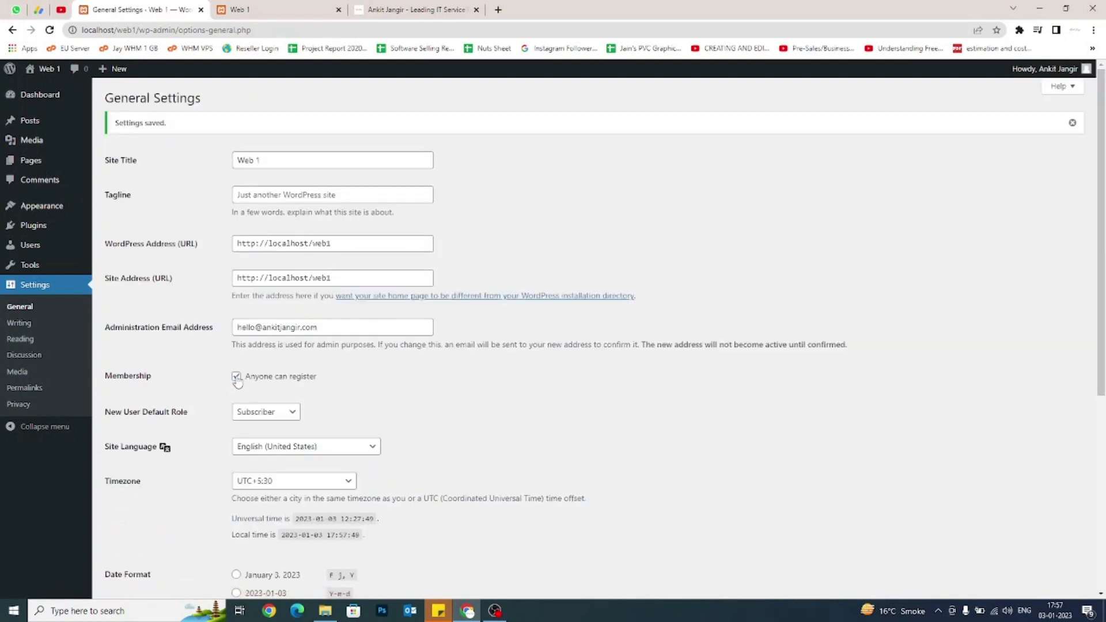
scroll(161, 437, "down", 5)
left_click(136, 543)
Open the Reading settings and examine the blog page post limit and the search engine visibility option
left_click(28, 343)
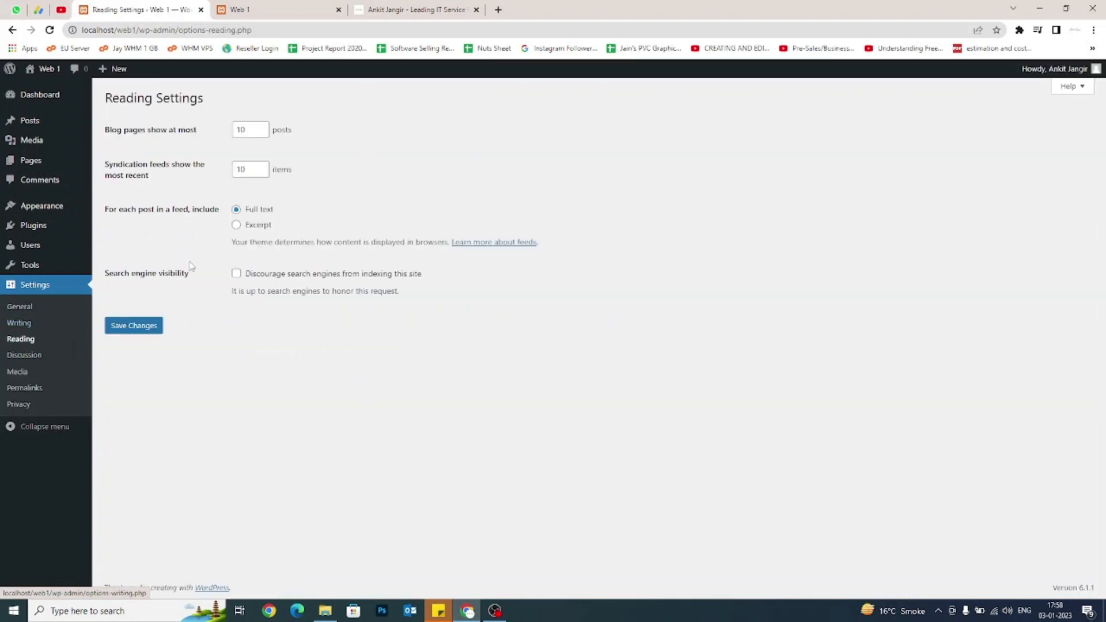
left_click_drag(248, 129, 235, 129)
left_click_drag(122, 130, 236, 130)
mouse_move(105, 279)
left_mouse_down()
mouse_move(218, 277)
mouse_move(108, 271)
left_mouse_up()
left_click_drag(202, 279, 131, 273)
left_click(150, 273)
Switch on the option discouraging search engines from indexing the site, and switch it back off
left_click(237, 274)
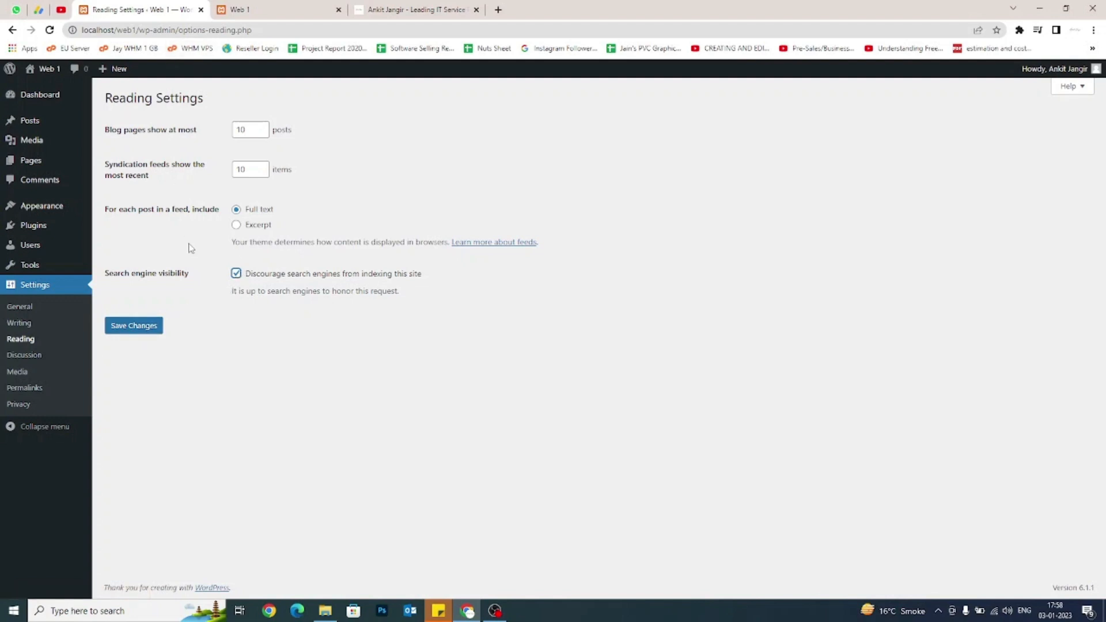
left_click(236, 274)
left_click(214, 330)
View the Discussion settings and the image sizes in the Media settings
left_click(17, 356)
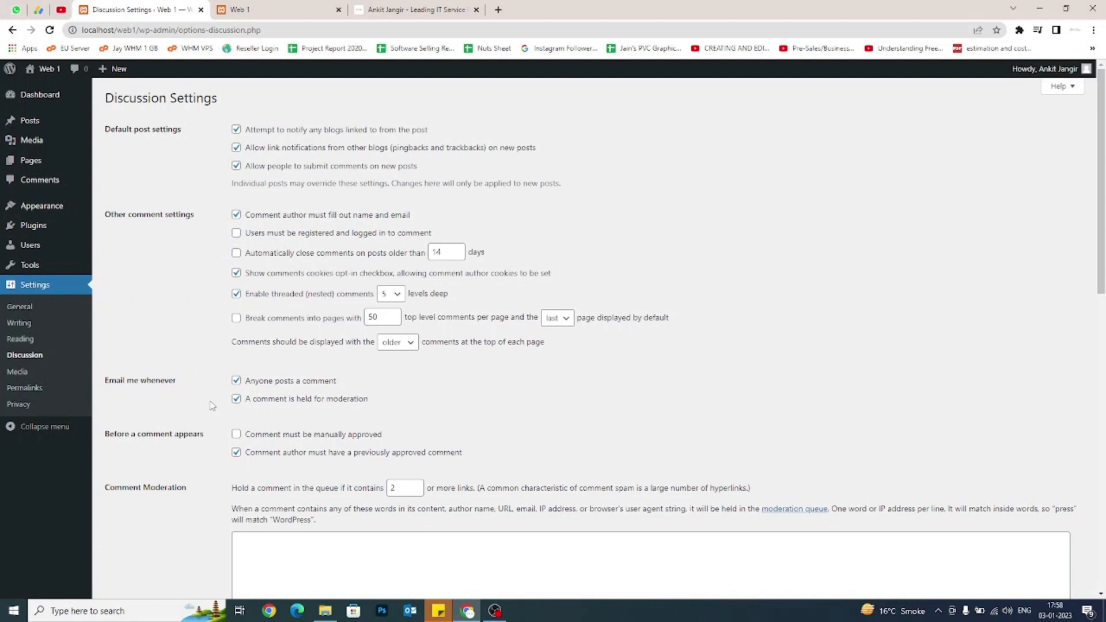
left_click(12, 373)
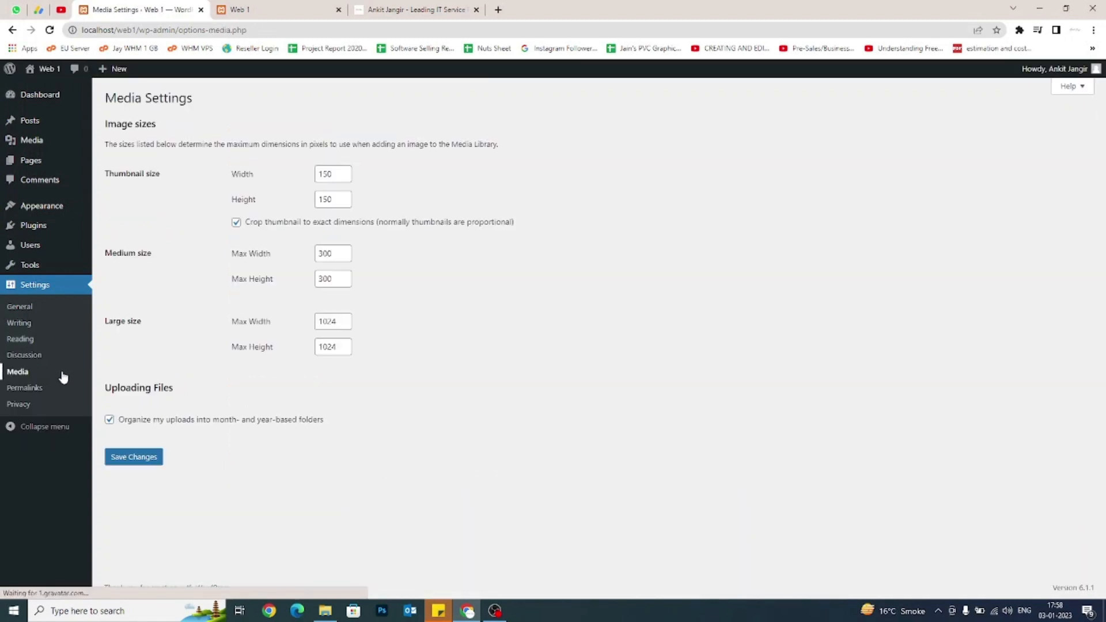
left_click_drag(103, 175, 164, 179)
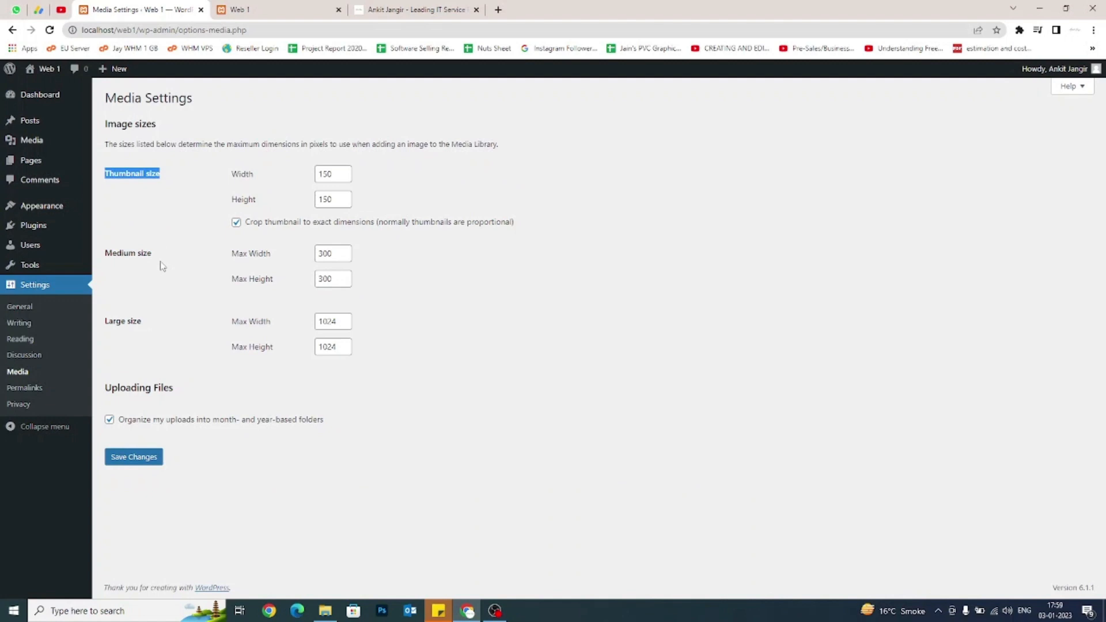
left_click(137, 174)
Set the site's permalink structure to Plain and save the permalink settings
left_click(24, 388)
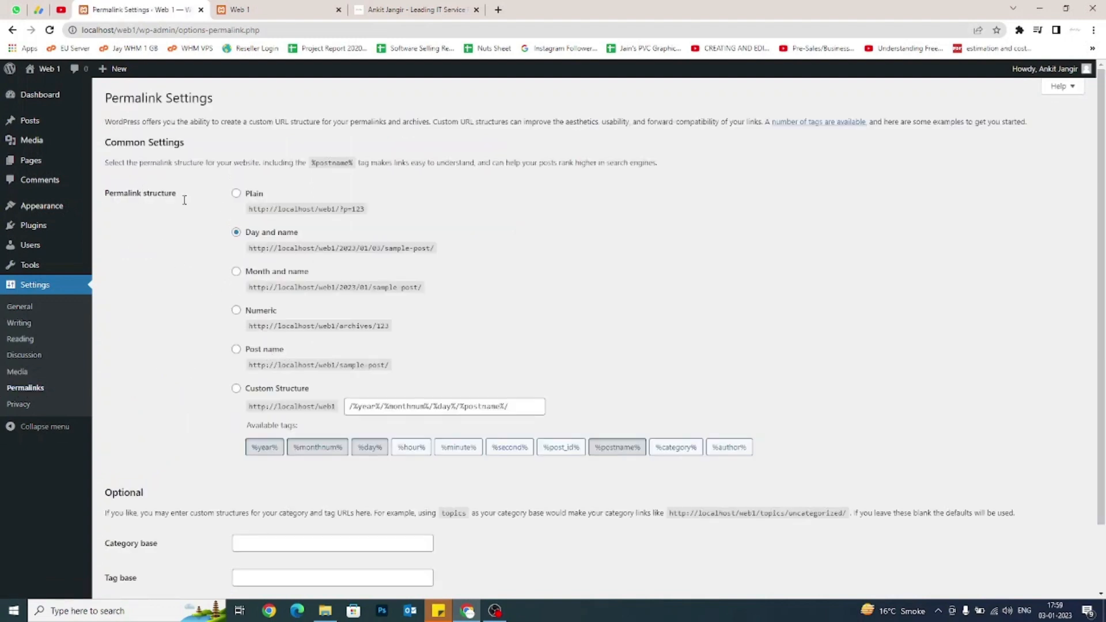
left_click(237, 194)
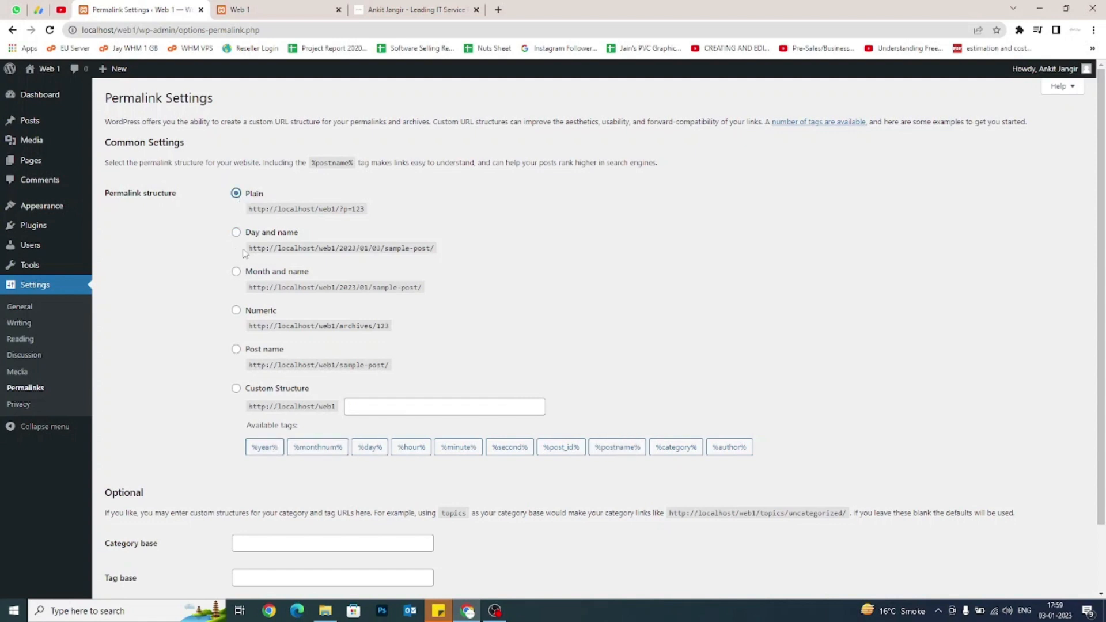
scroll(224, 431, "down", 2)
left_click(133, 538)
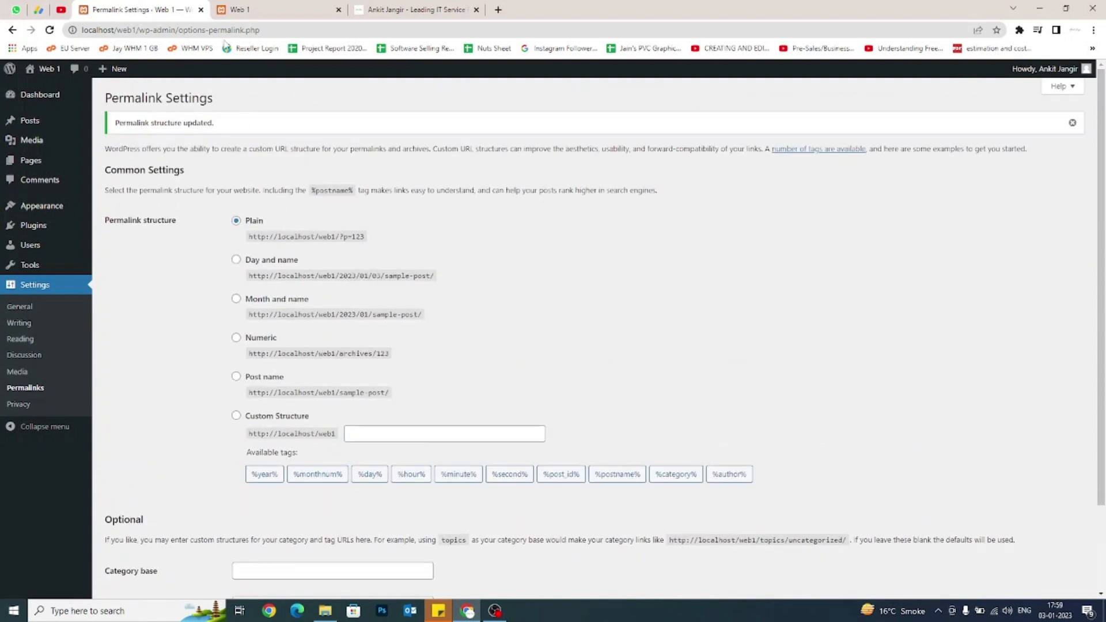
Reload the site's front page to check it with the new permalink structure
left_click(278, 5)
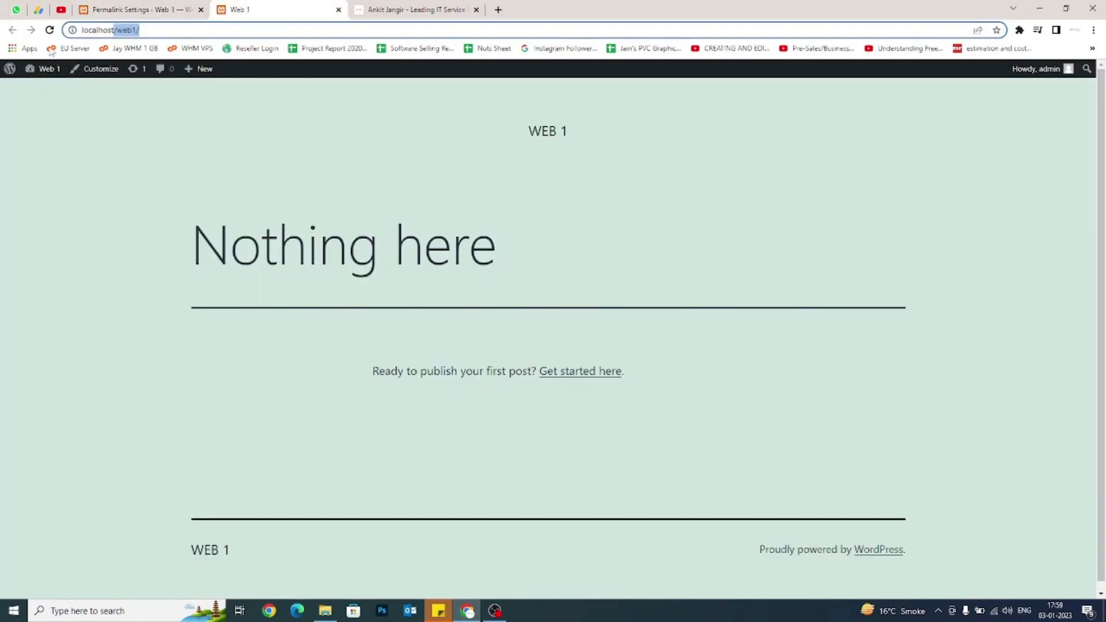
left_click(50, 30)
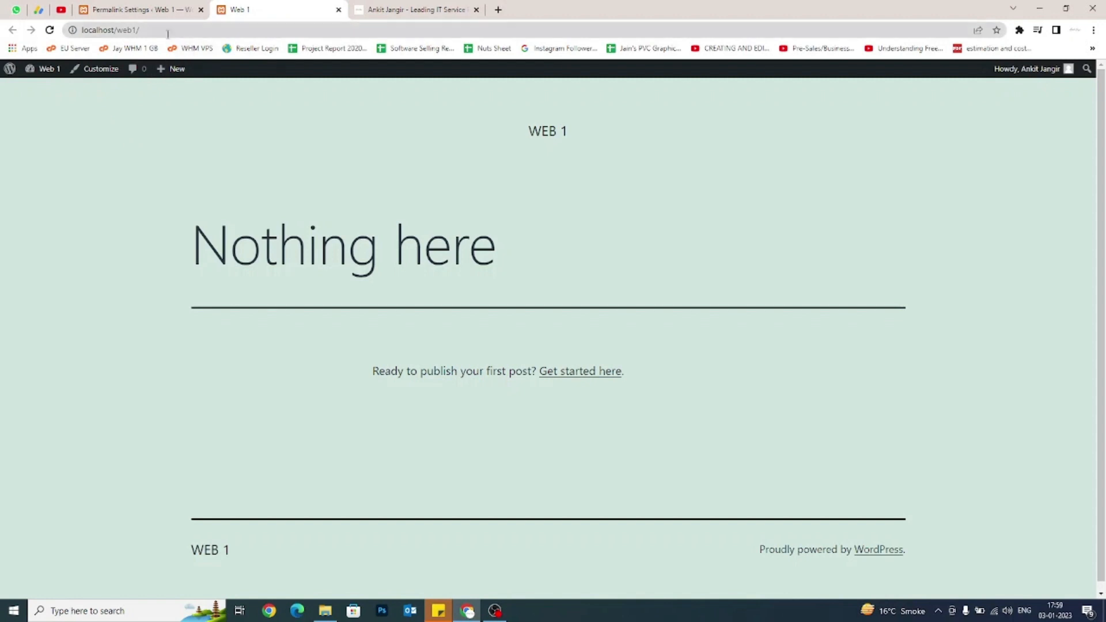
Examine the example URL of the Plain permalink structure and compare it with the site's front page address
left_click(156, 14)
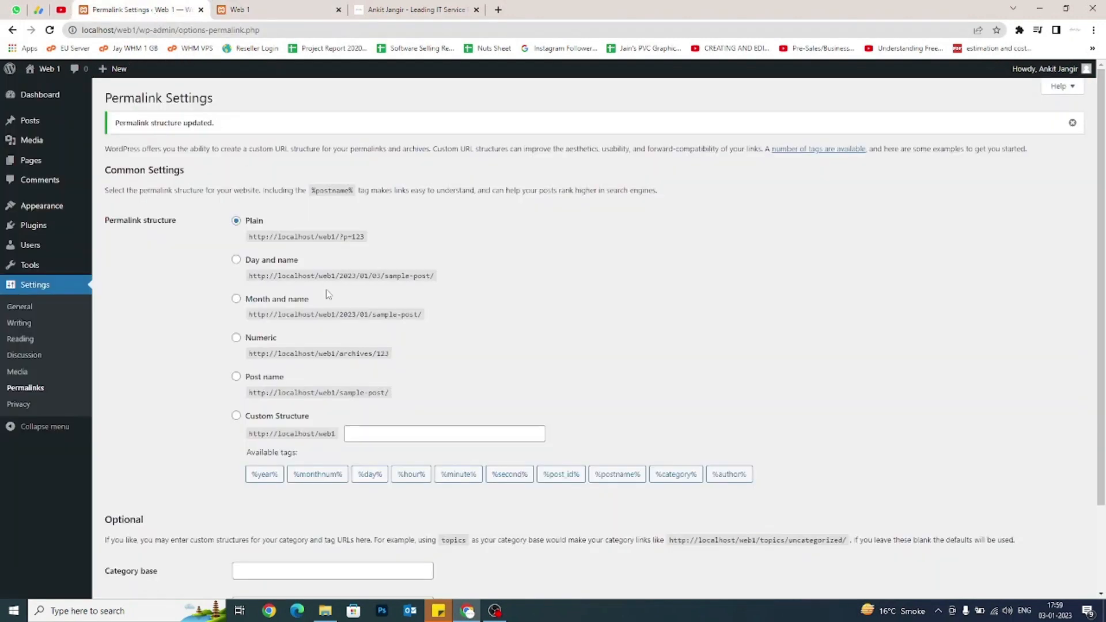
left_click_drag(339, 236, 345, 238)
left_click(346, 239)
left_click(349, 238)
left_click_drag(367, 237, 351, 237)
left_click(353, 237)
left_click_drag(340, 237, 364, 236)
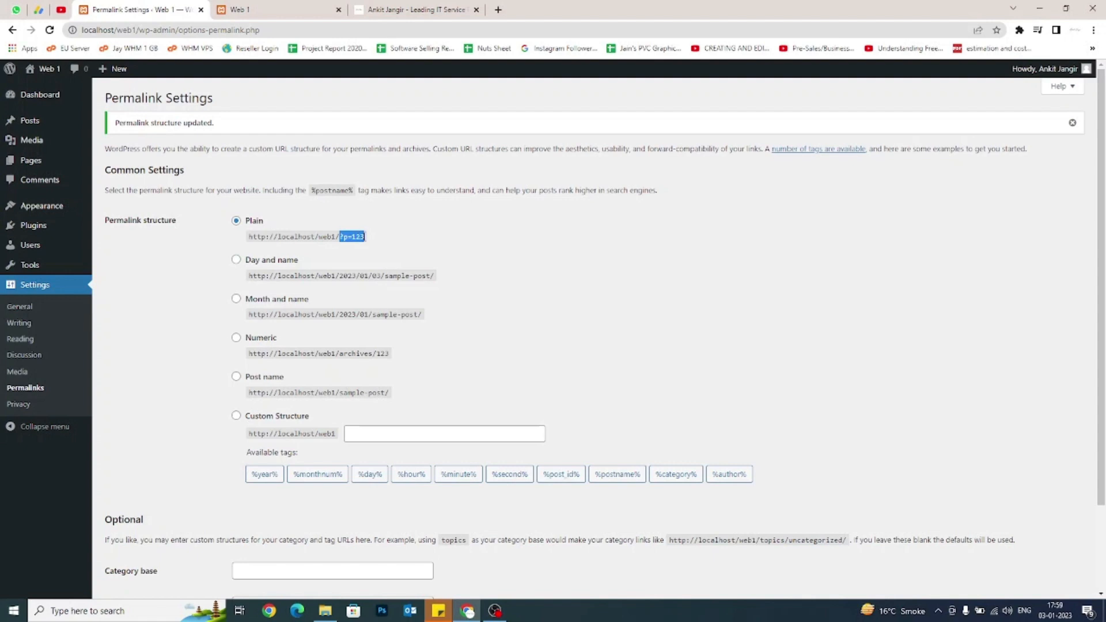
left_click(360, 237)
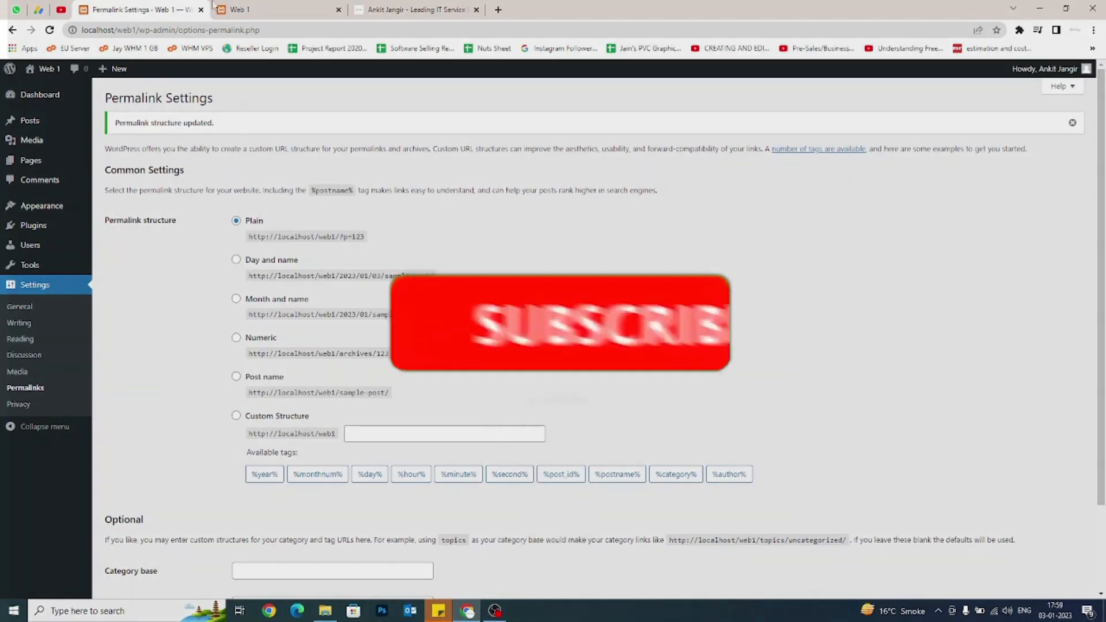
left_click(263, 8)
left_click(154, 30)
left_click(144, 10)
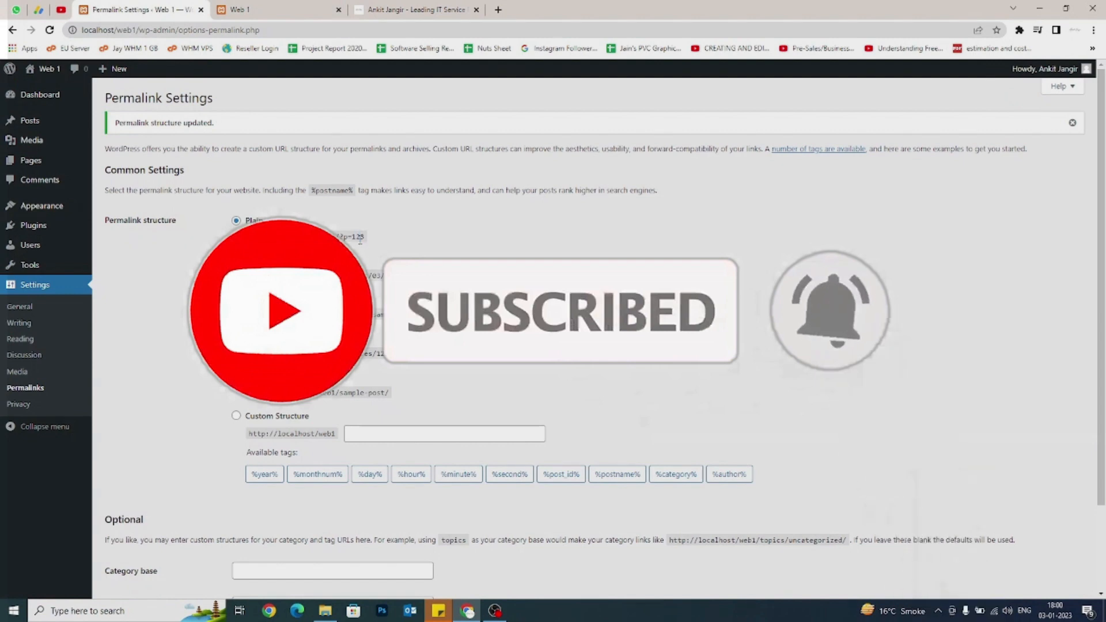
Try the Day and name and the Month and name permalink structures and examine their example URLs
left_click(236, 261)
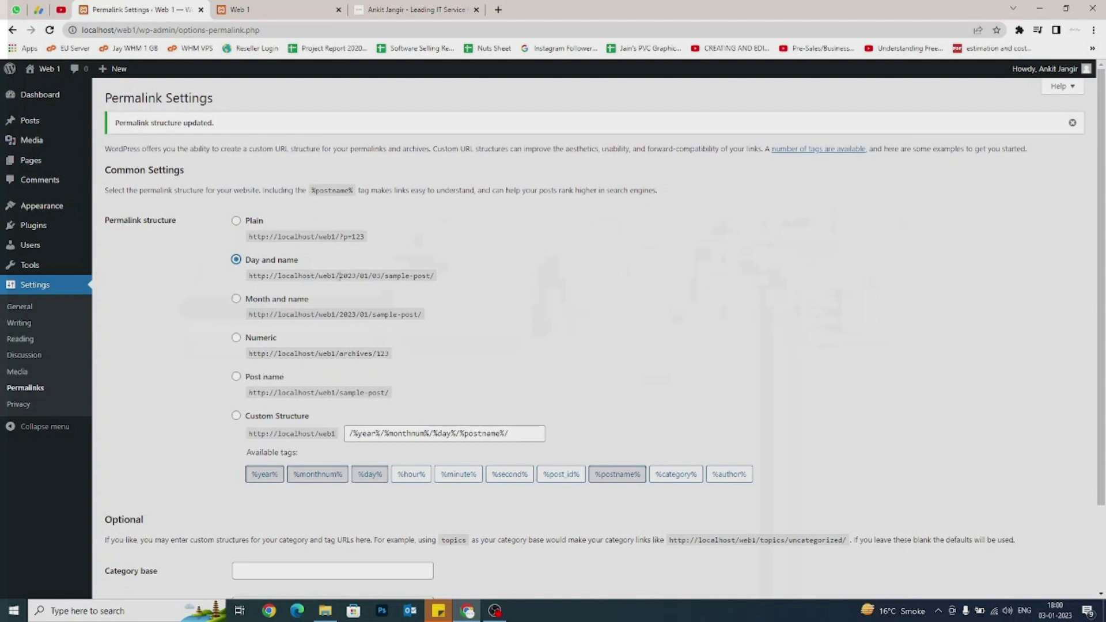
left_click_drag(340, 276, 385, 276)
left_click(421, 276)
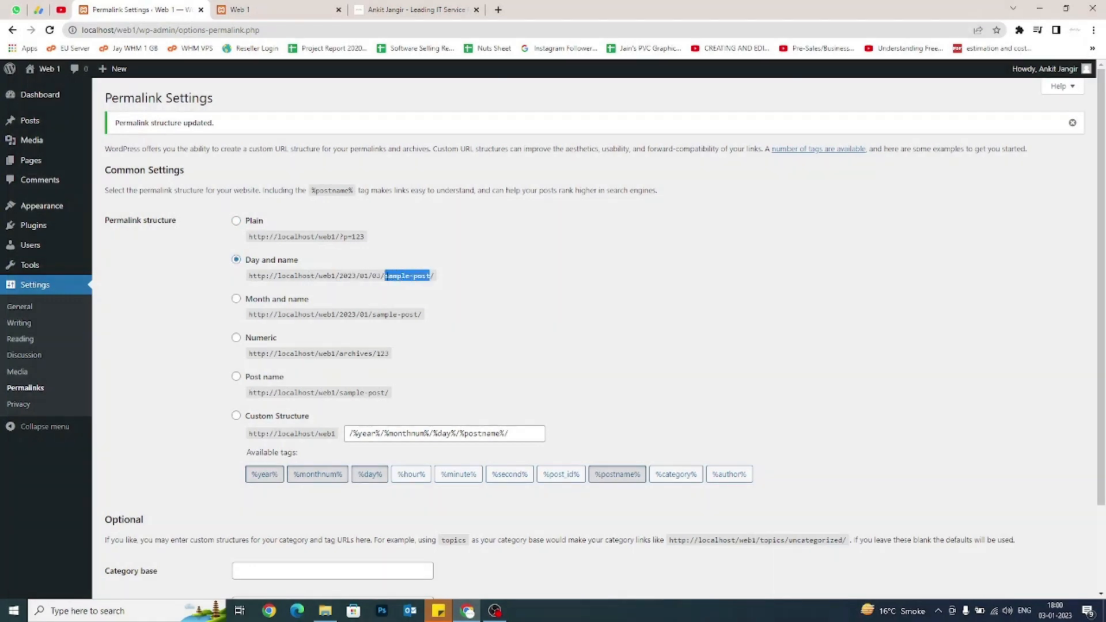
left_click(266, 299)
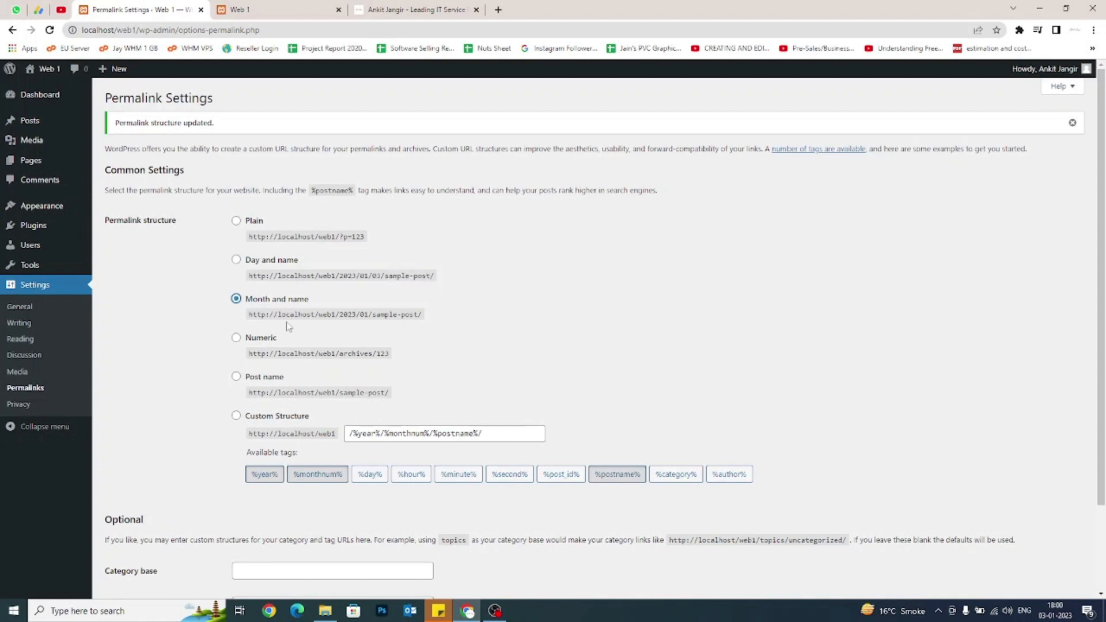
left_click_drag(338, 314, 429, 321)
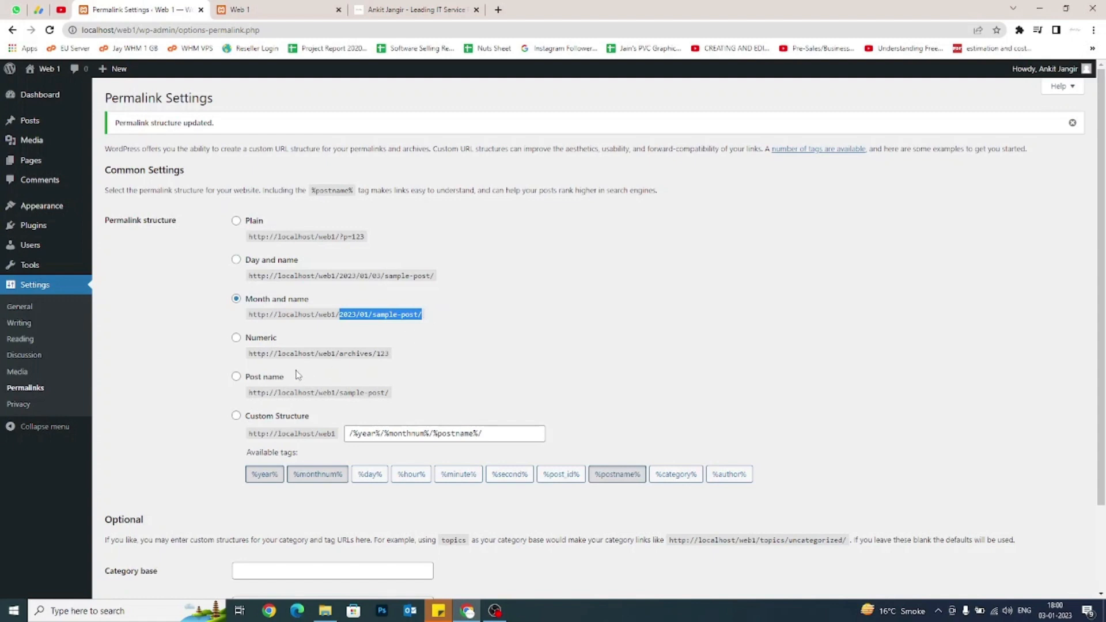
Set the permalink structure to Post name, save the changes, and return to the Dashboard
left_click(236, 377)
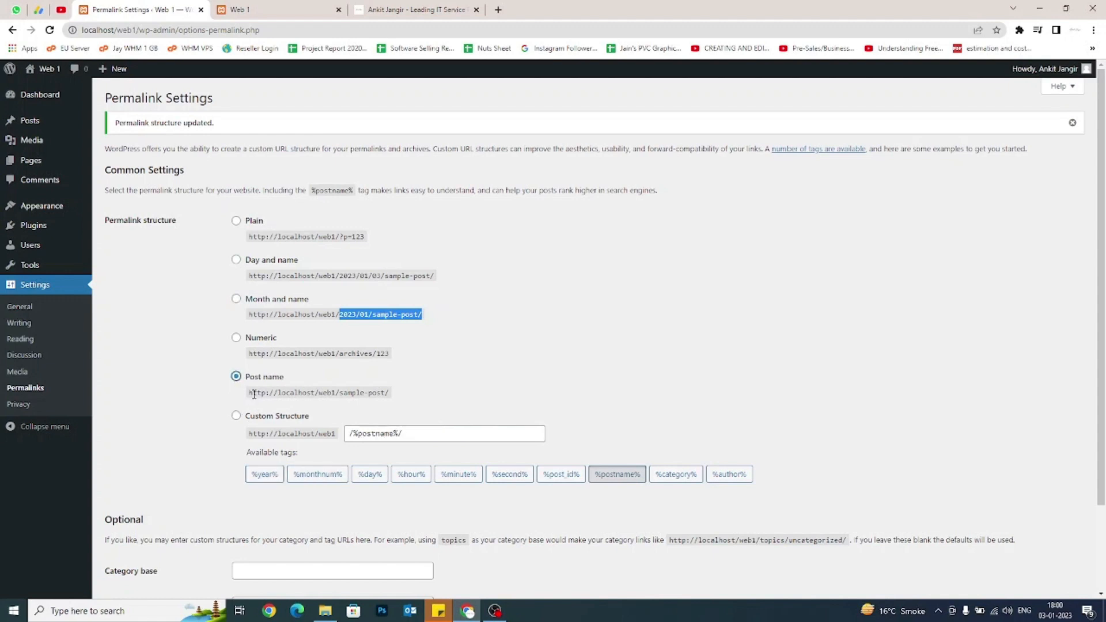
left_click_drag(257, 394, 383, 394)
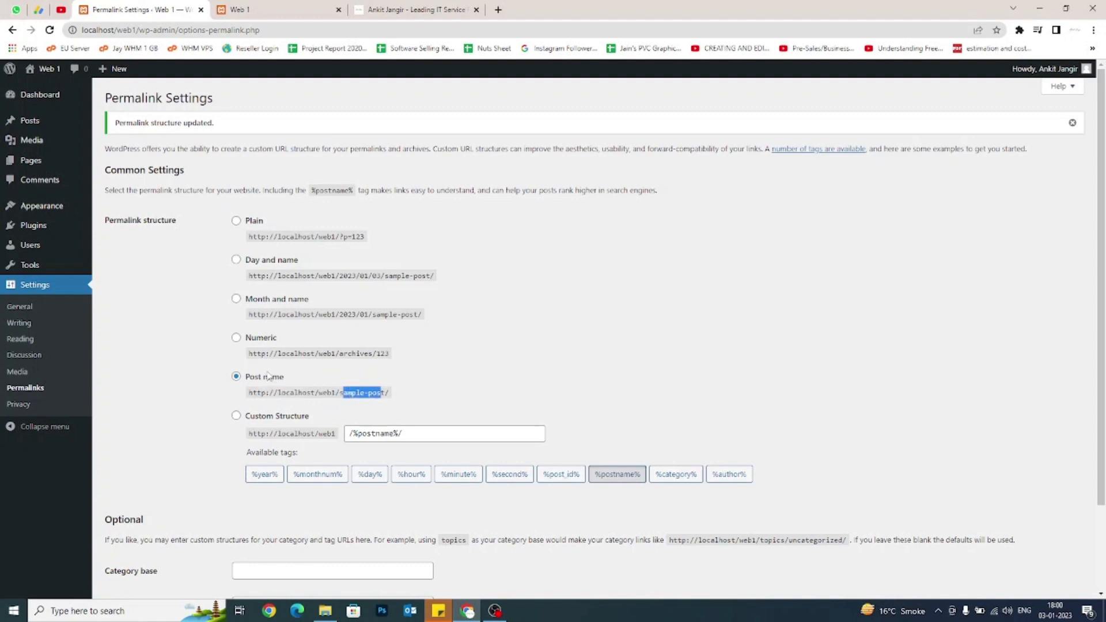
scroll(271, 389, "down", 2)
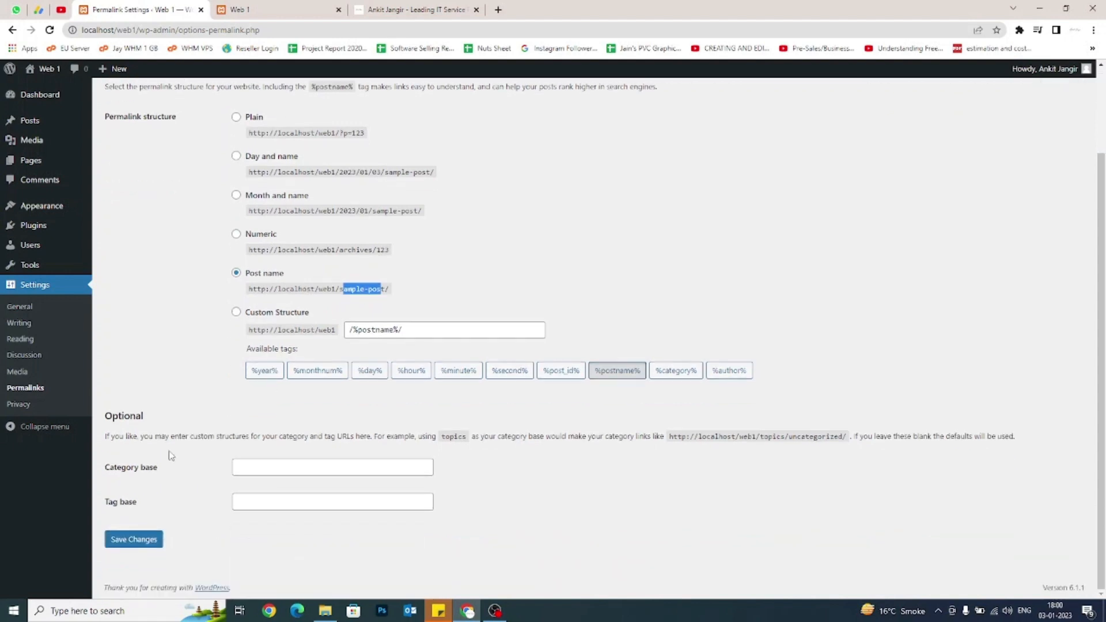
left_click(132, 530)
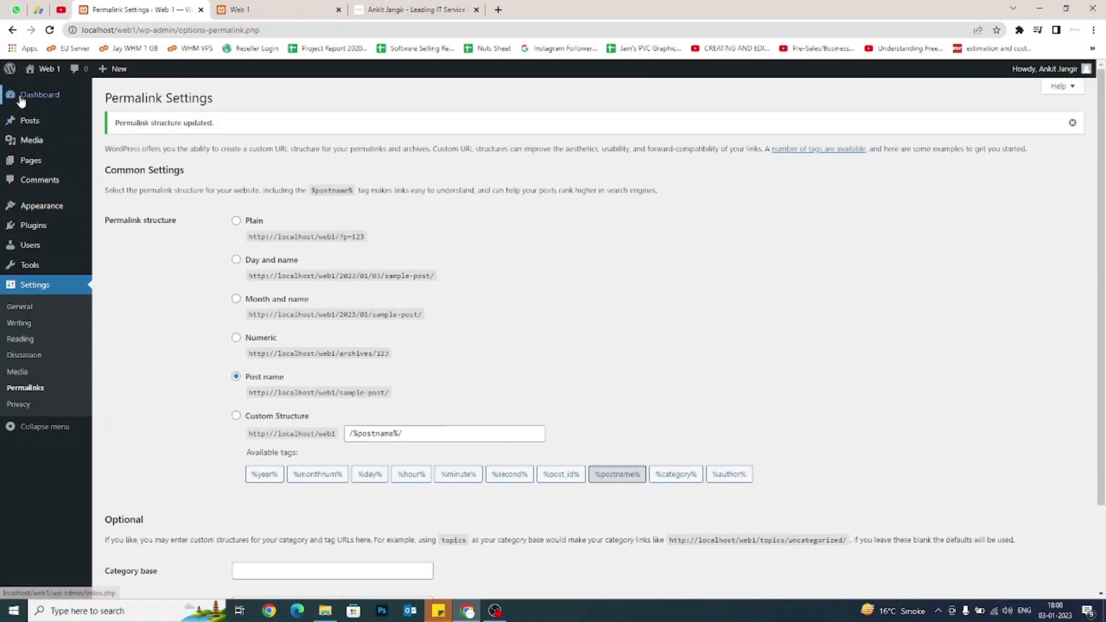
left_click(40, 94)
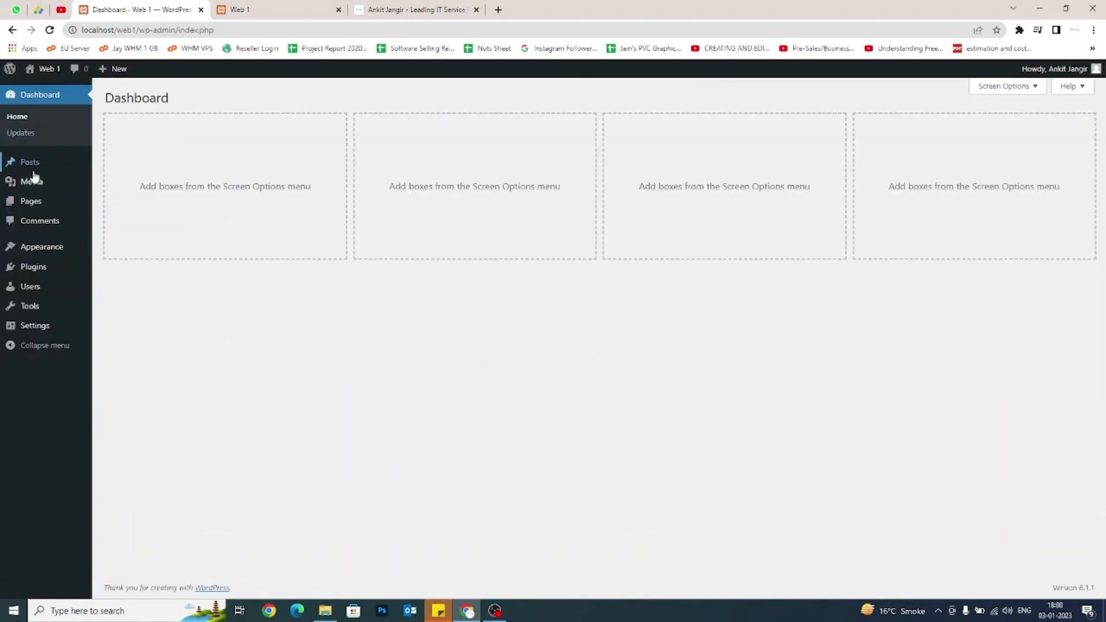
mouse_move(36, 170)
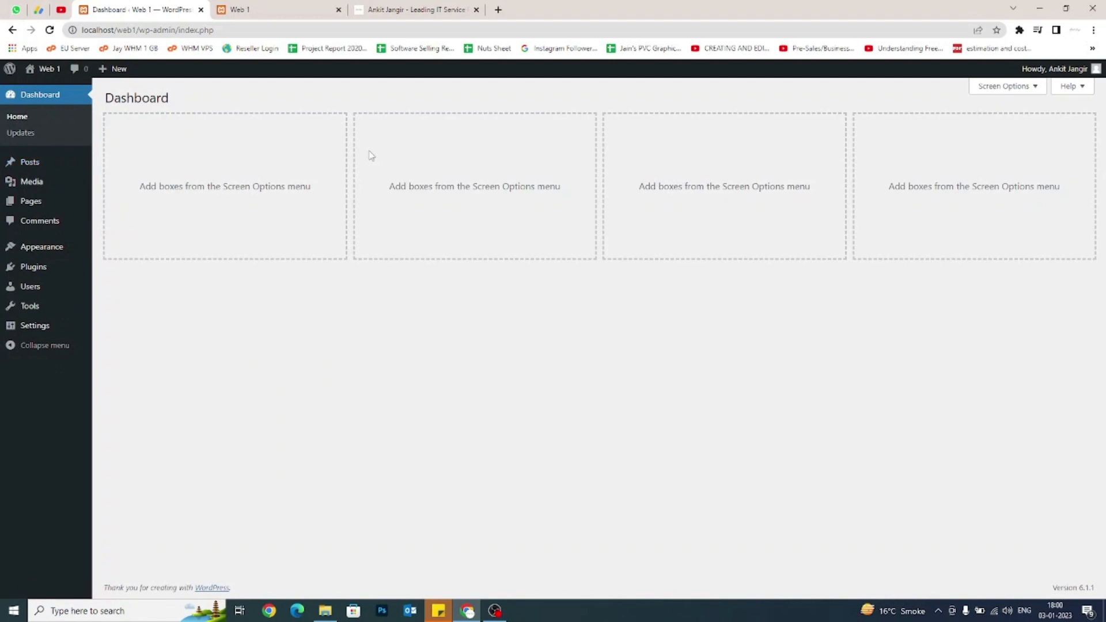